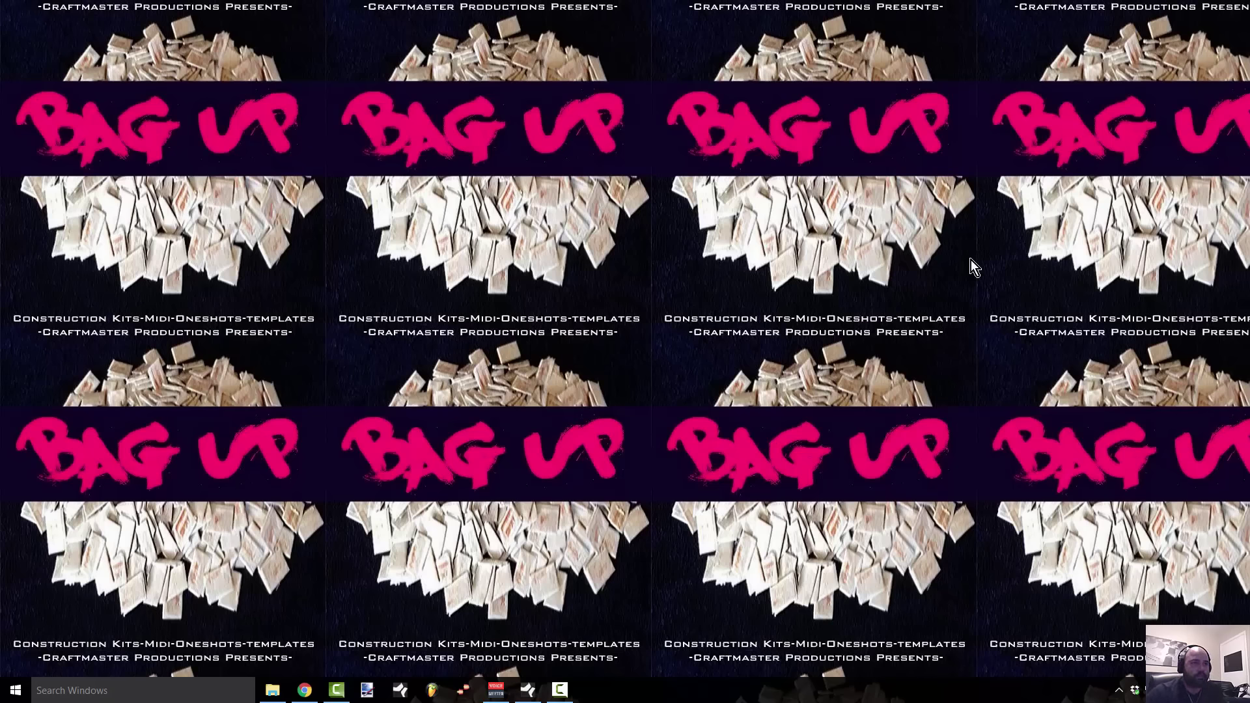
Bring the All 2gether song forward and show the Verse 3 scratch pad beside the arrangement.
mouse_move(526, 698)
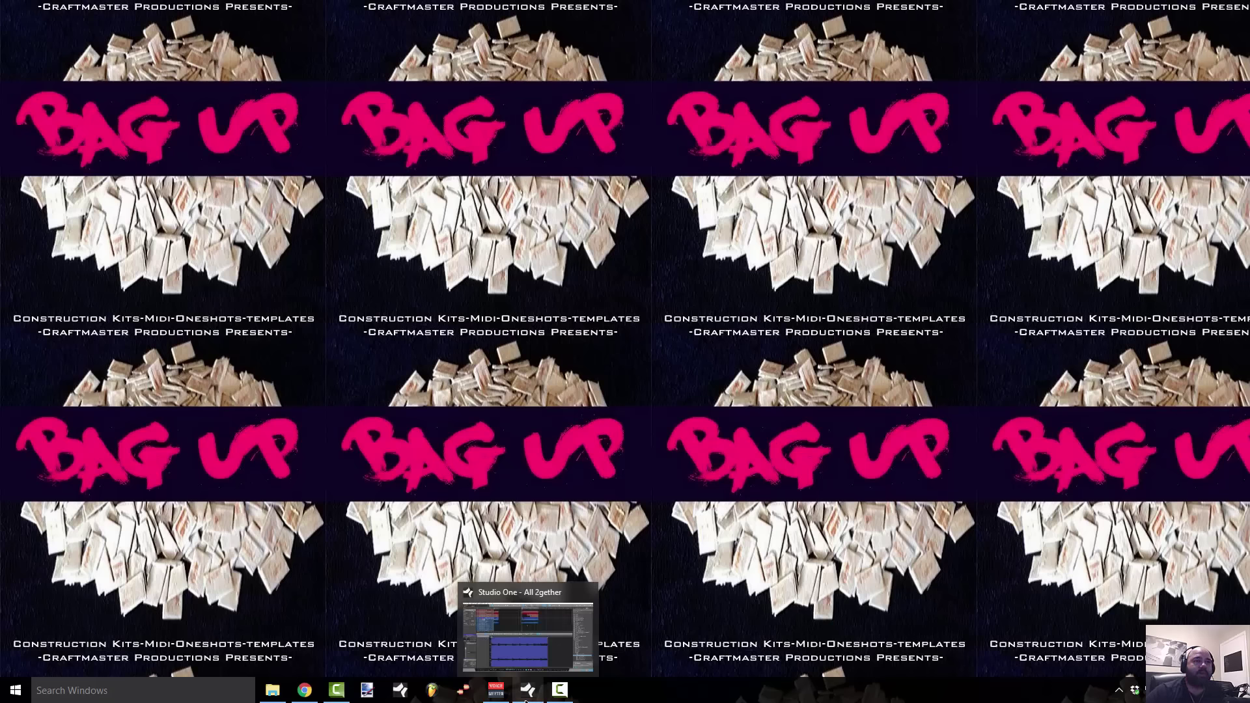
click(526, 698)
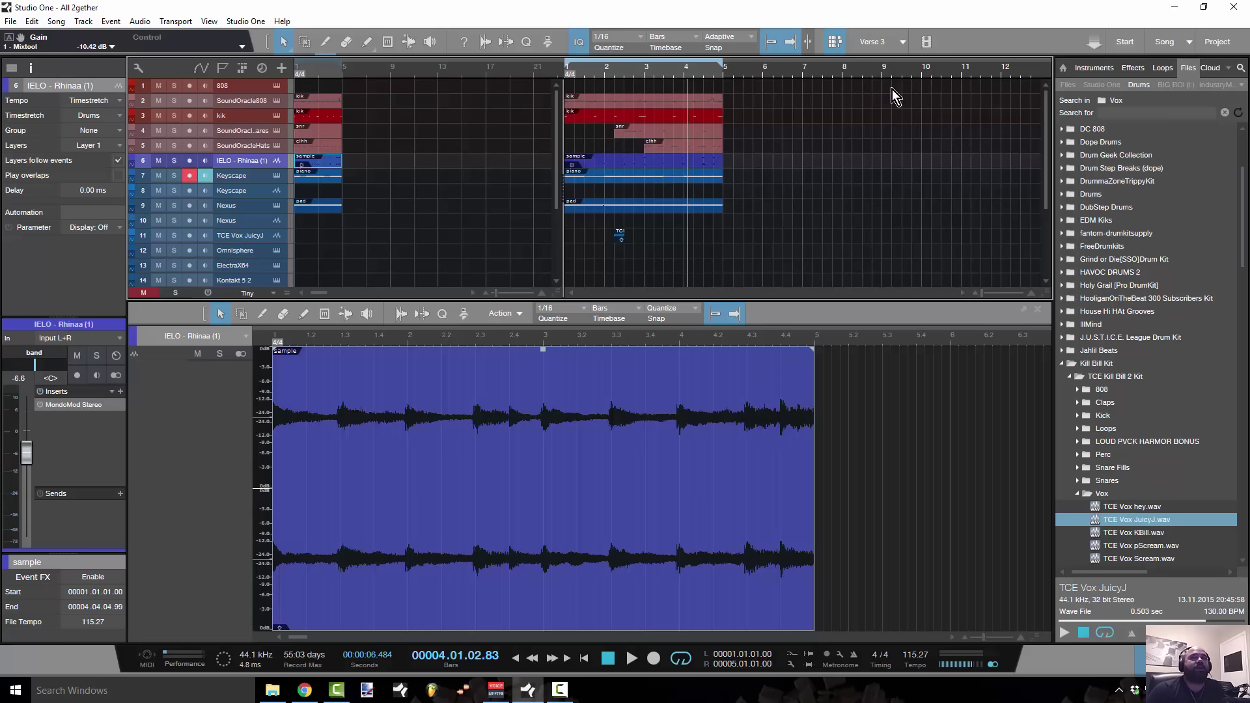
click(834, 42)
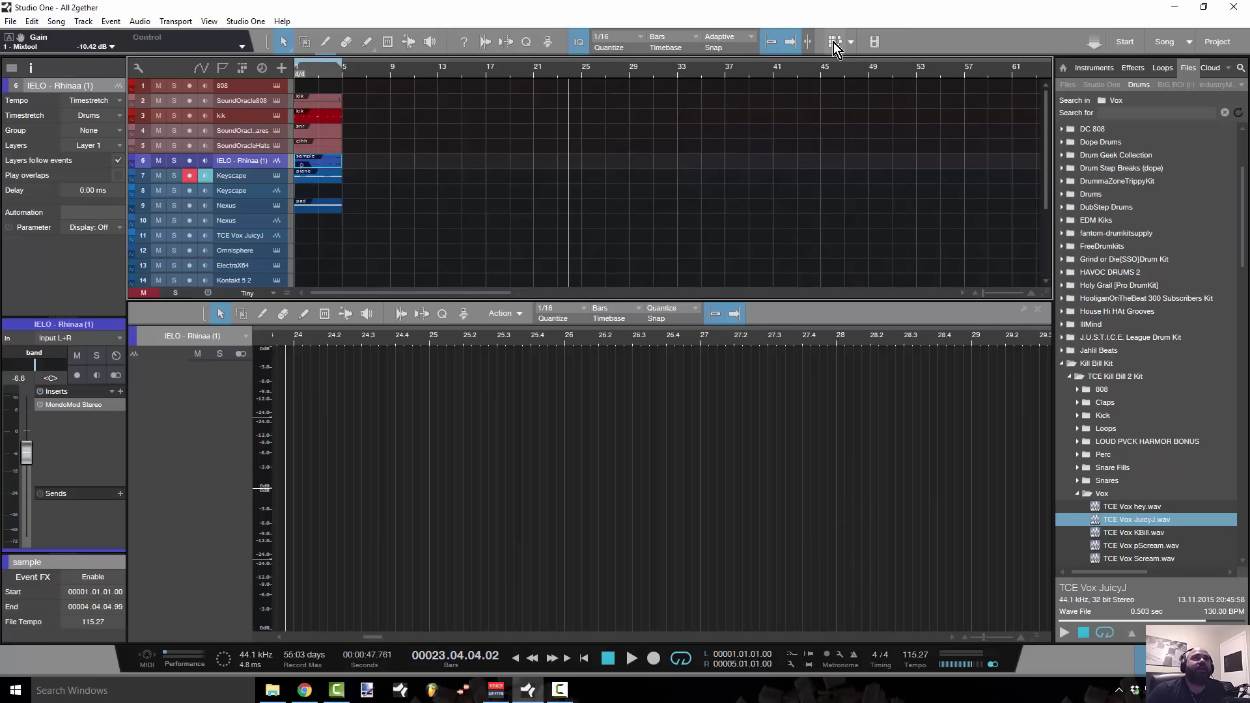
click(833, 41)
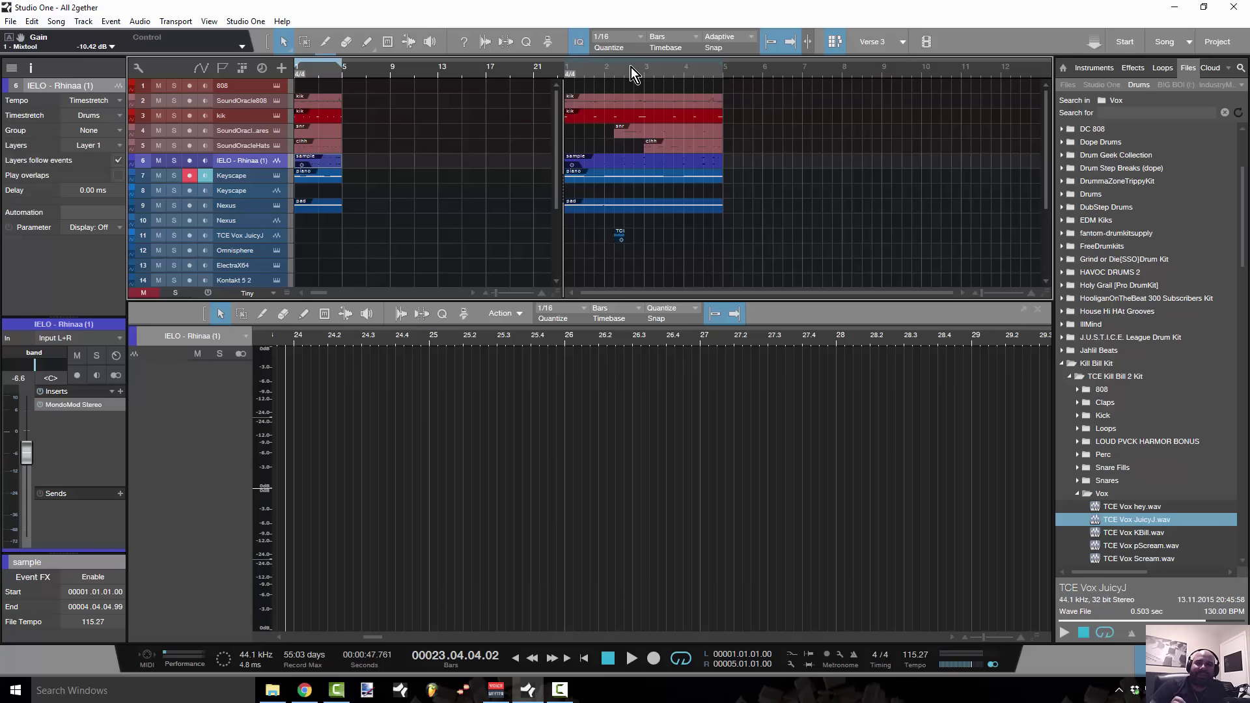
click(826, 41)
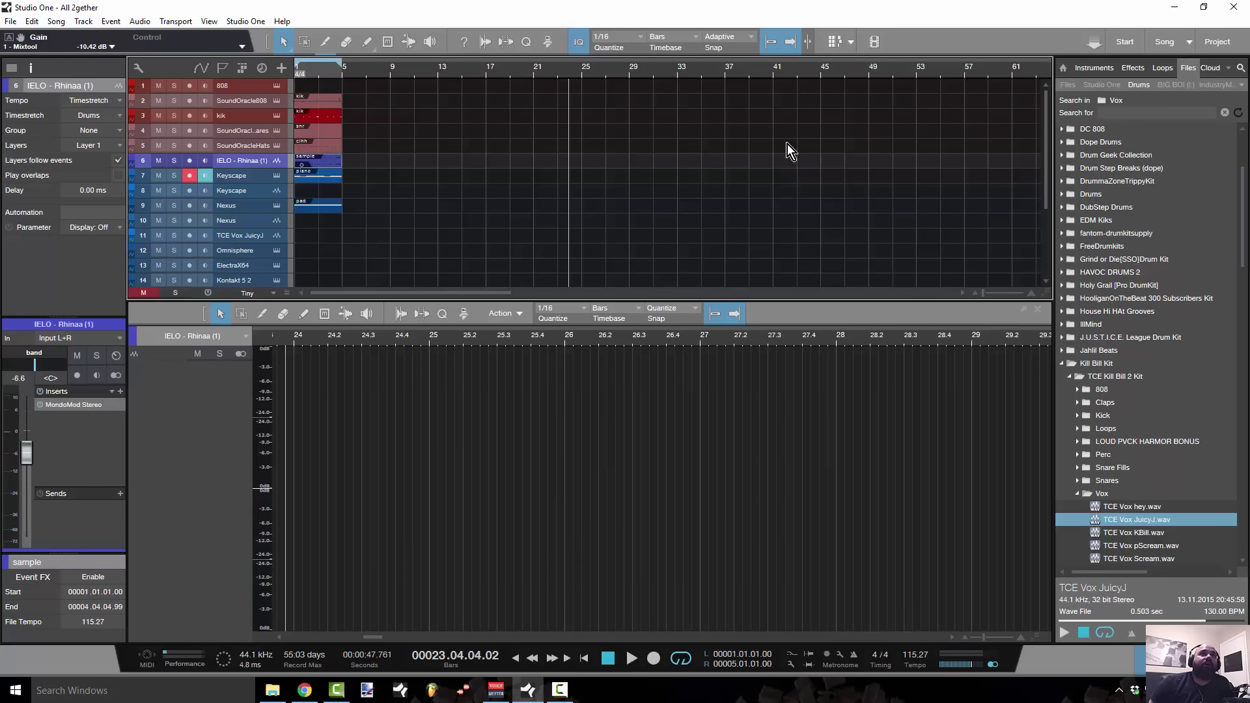
click(831, 44)
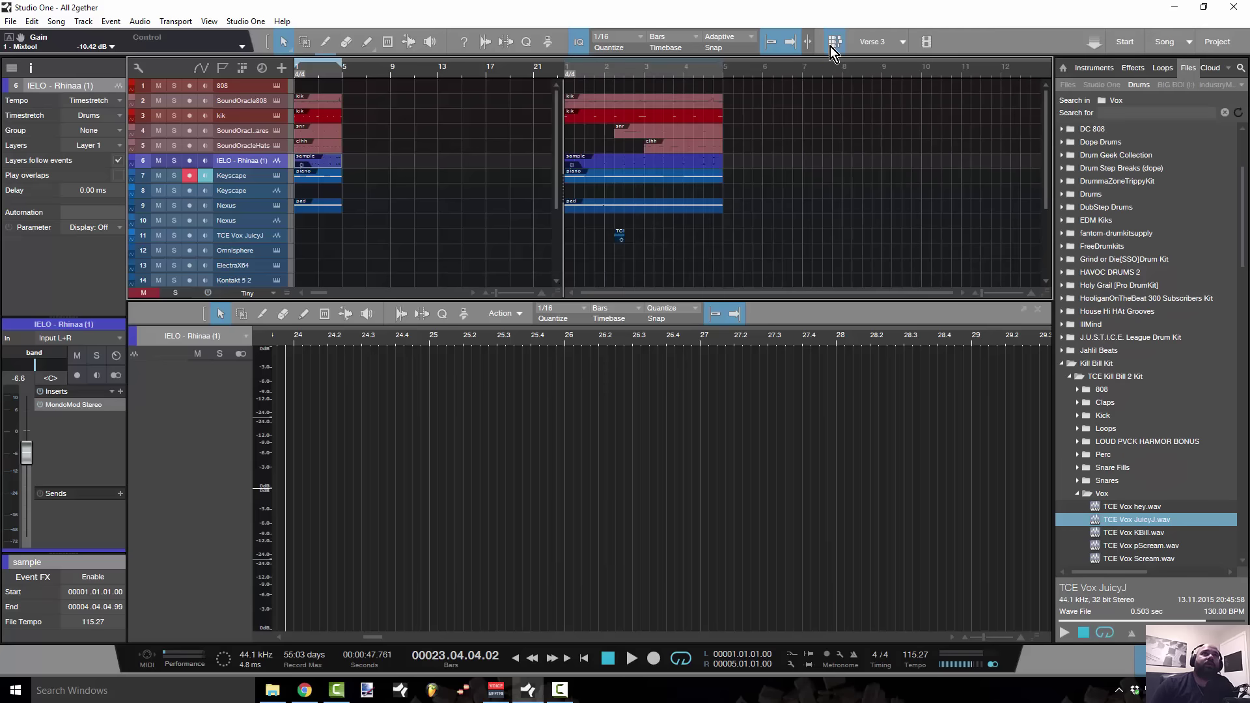
click(902, 43)
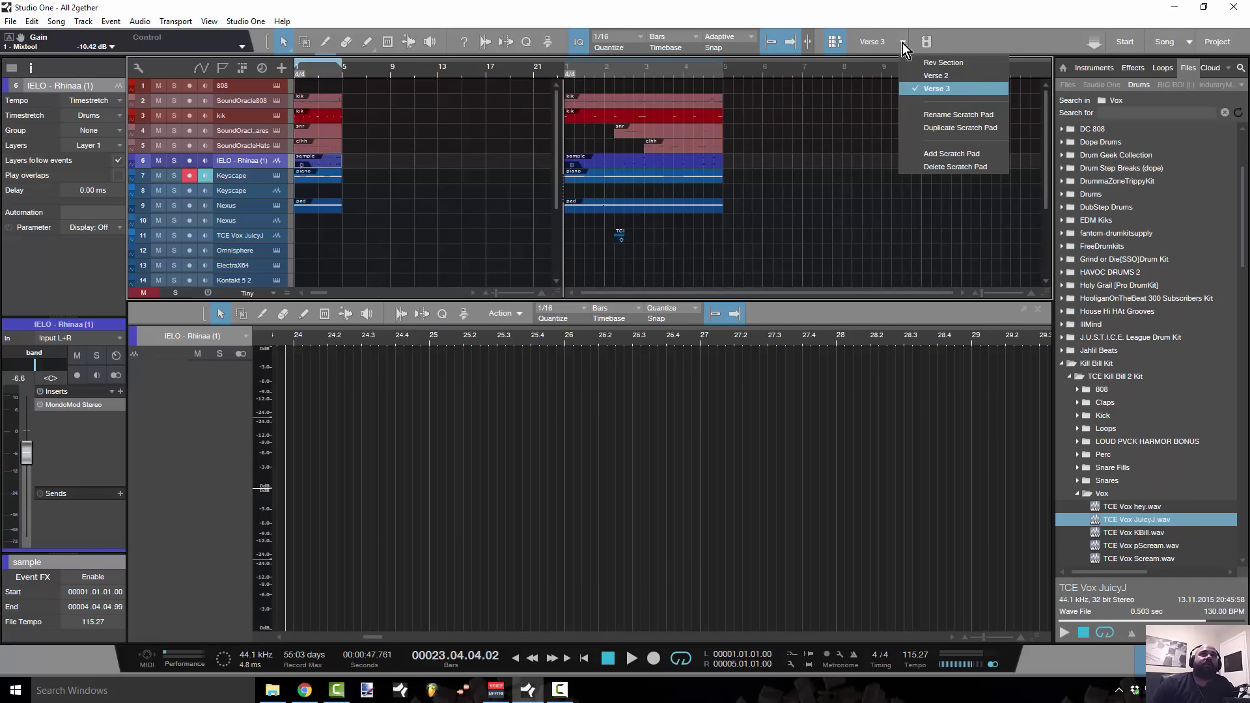
click(927, 72)
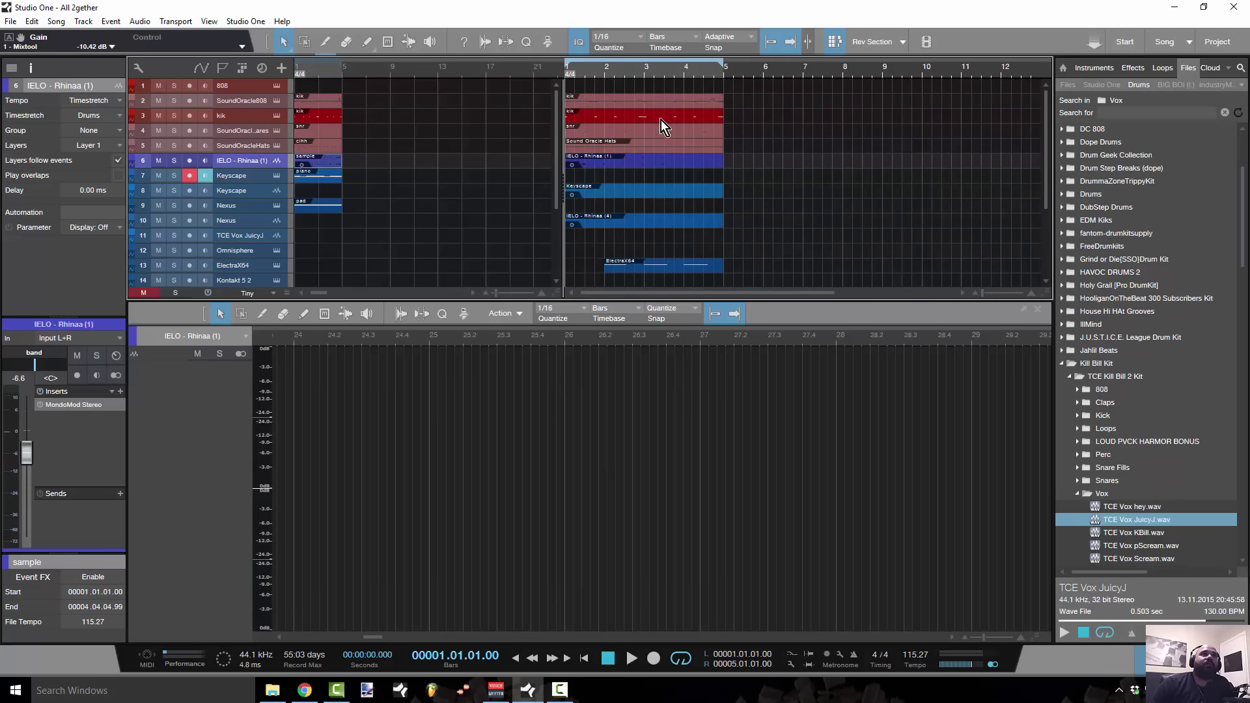
click(904, 43)
click(928, 78)
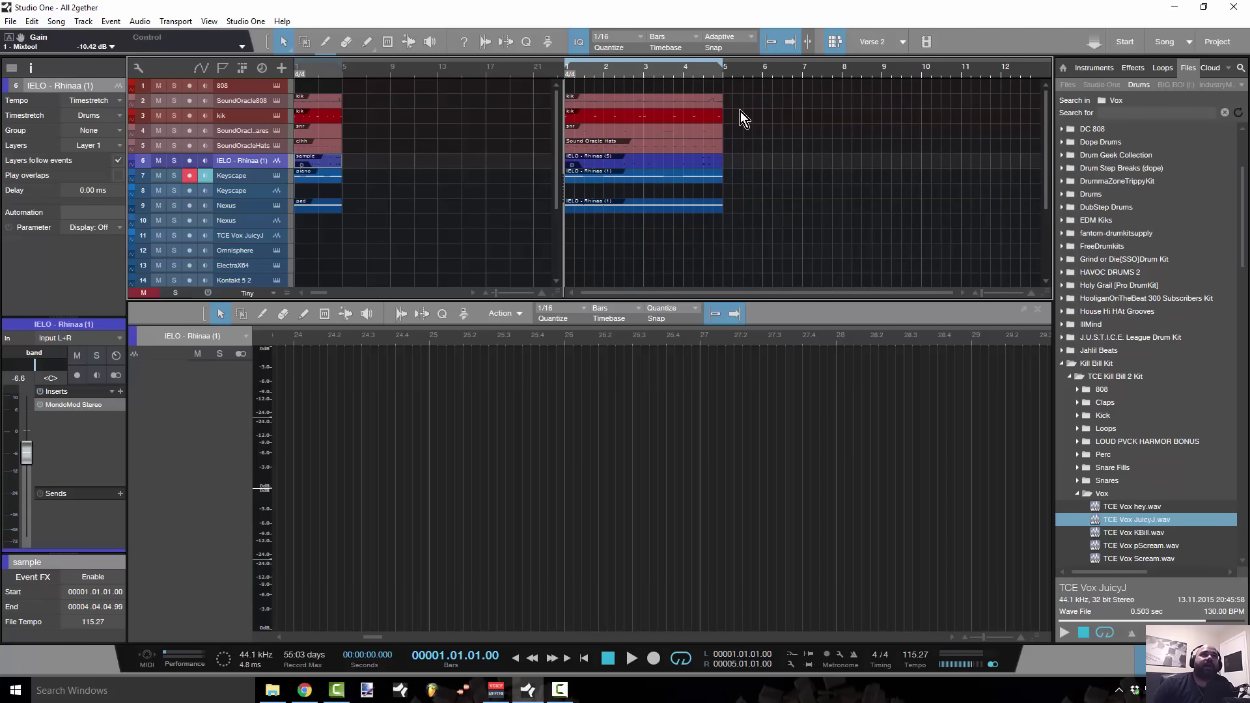
click(907, 42)
click(931, 92)
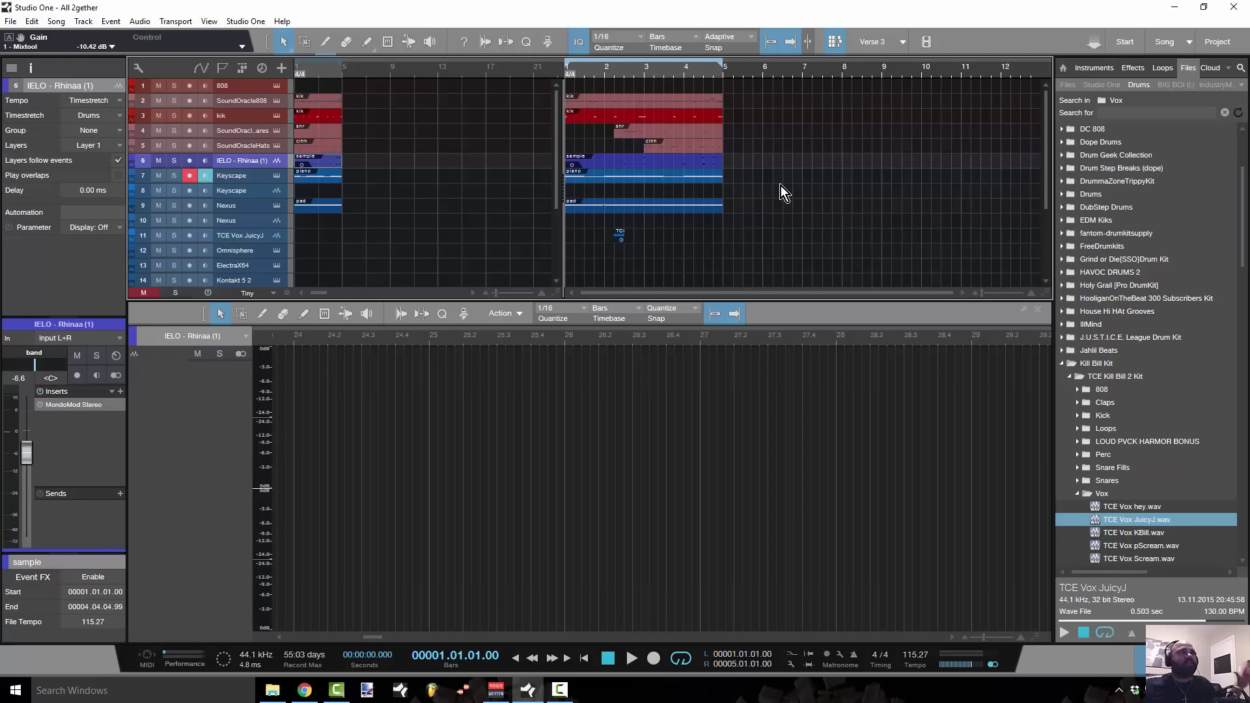
click(374, 69)
click(344, 76)
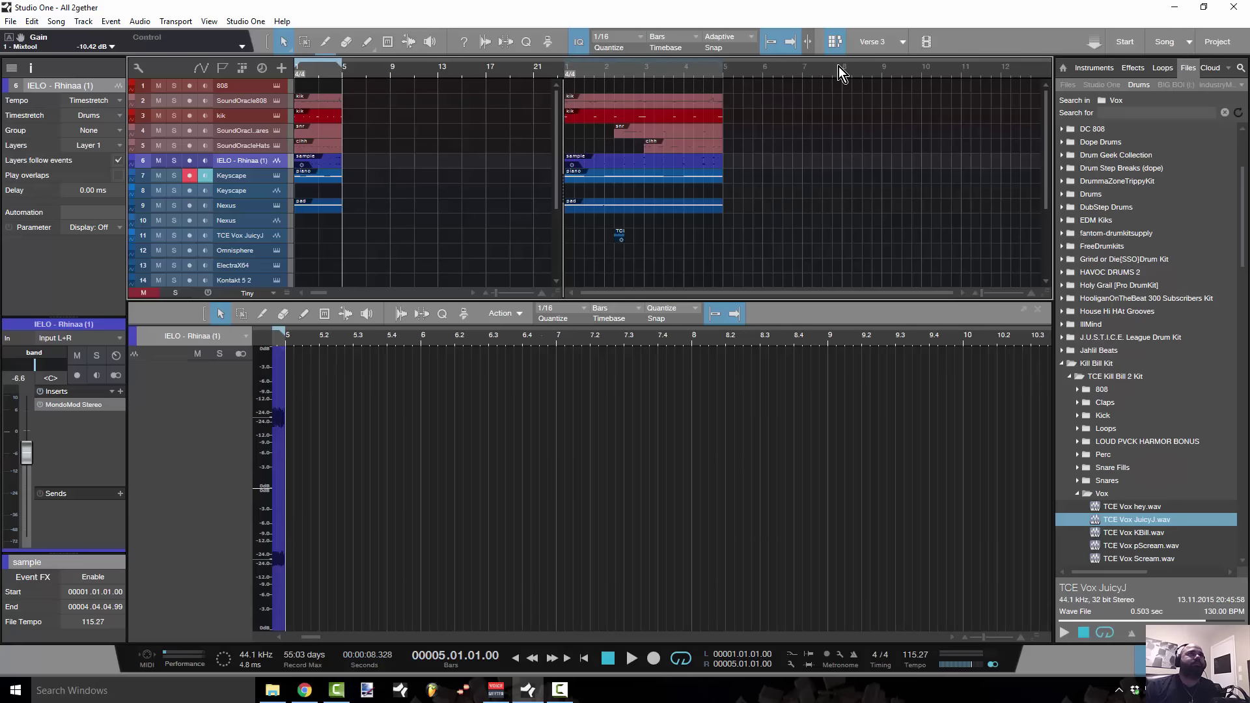
click(842, 48)
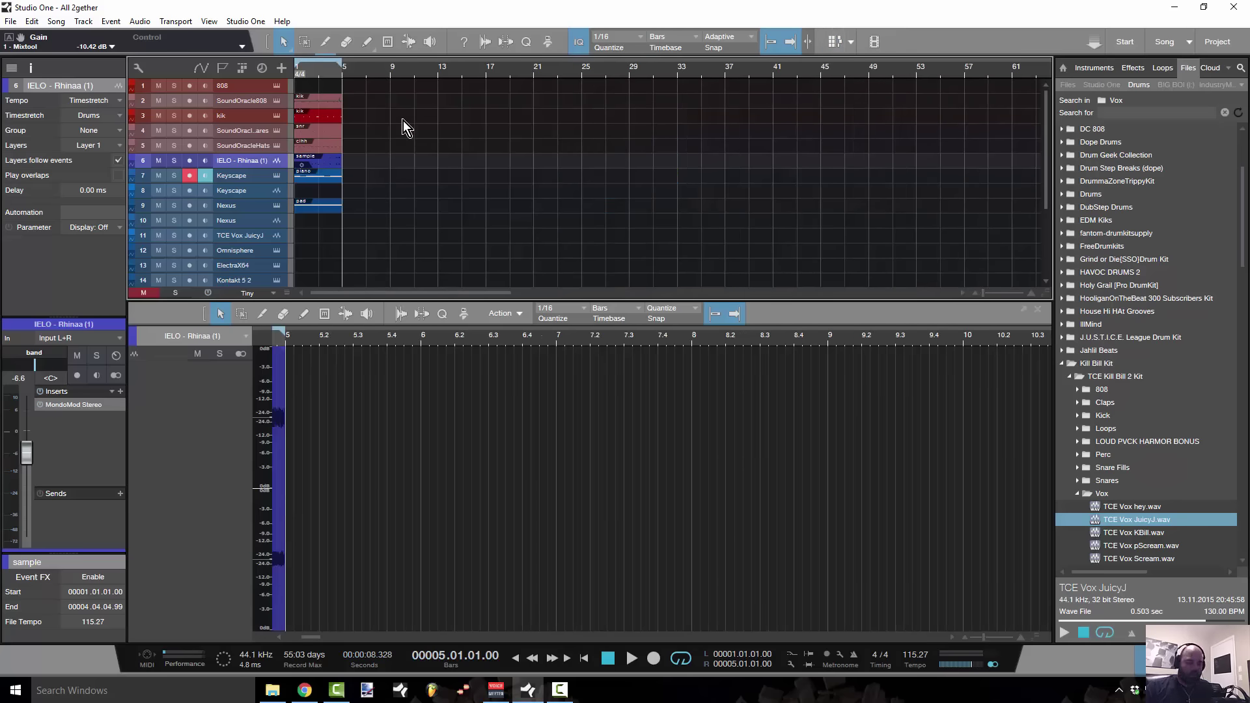
key(comma)
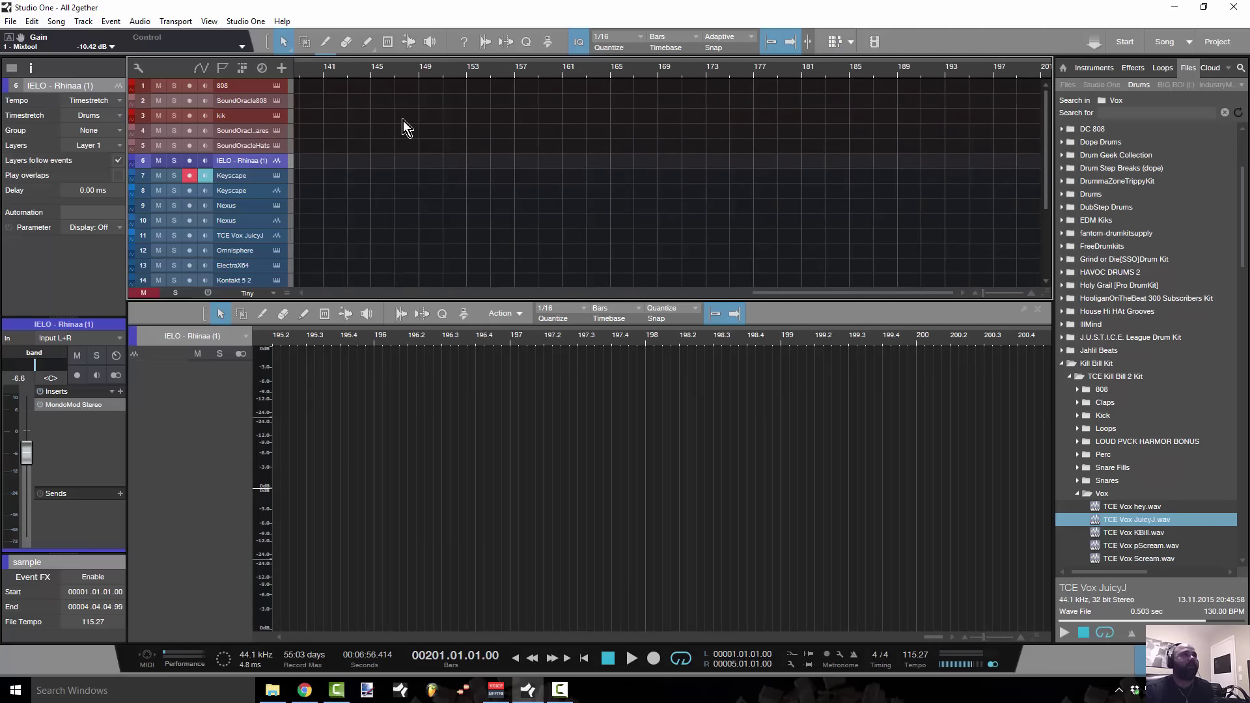
key(space)
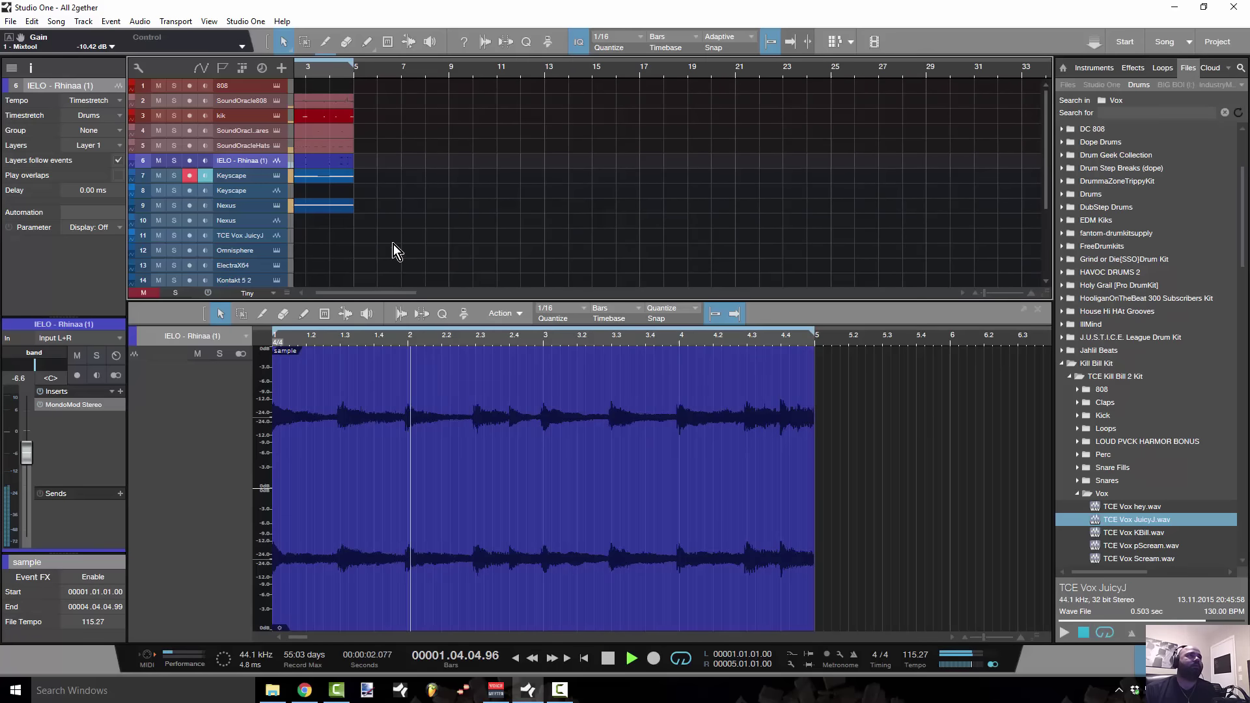
drag(385, 289, 320, 275)
key(shift+e)
key(shift+e)
key(shift+e)
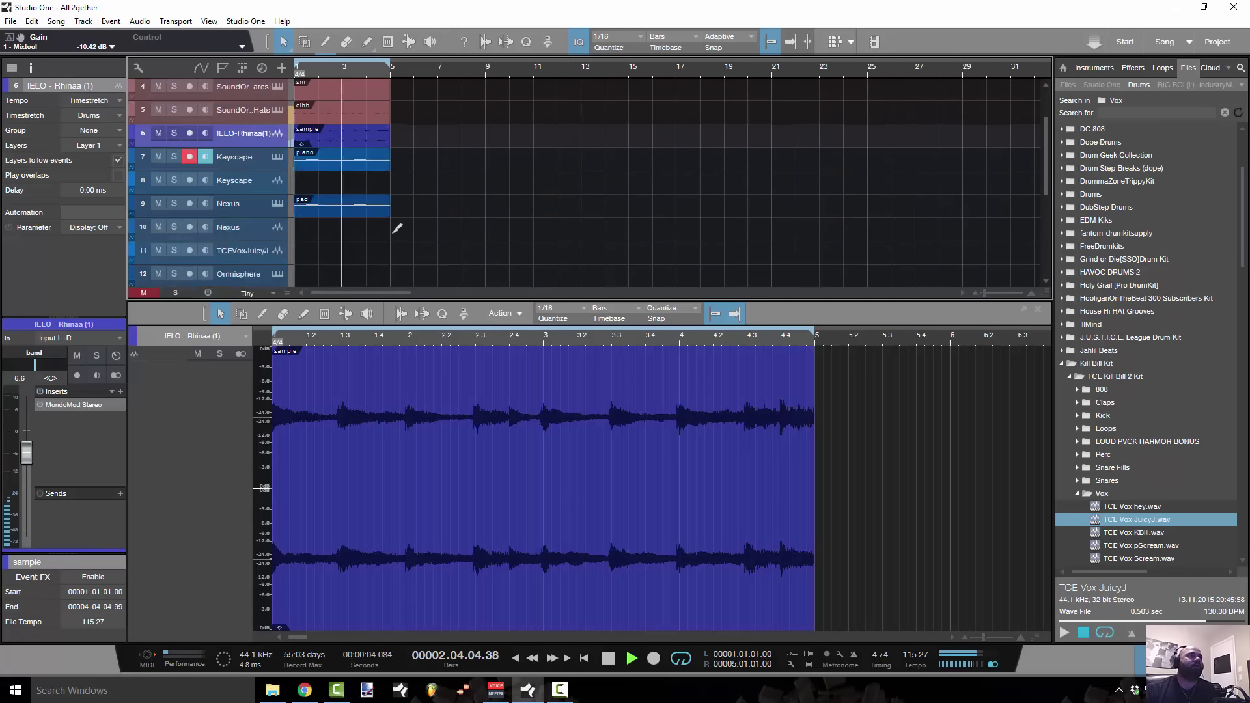
key(shift+w)
key(shift+w)
key(shift+w)
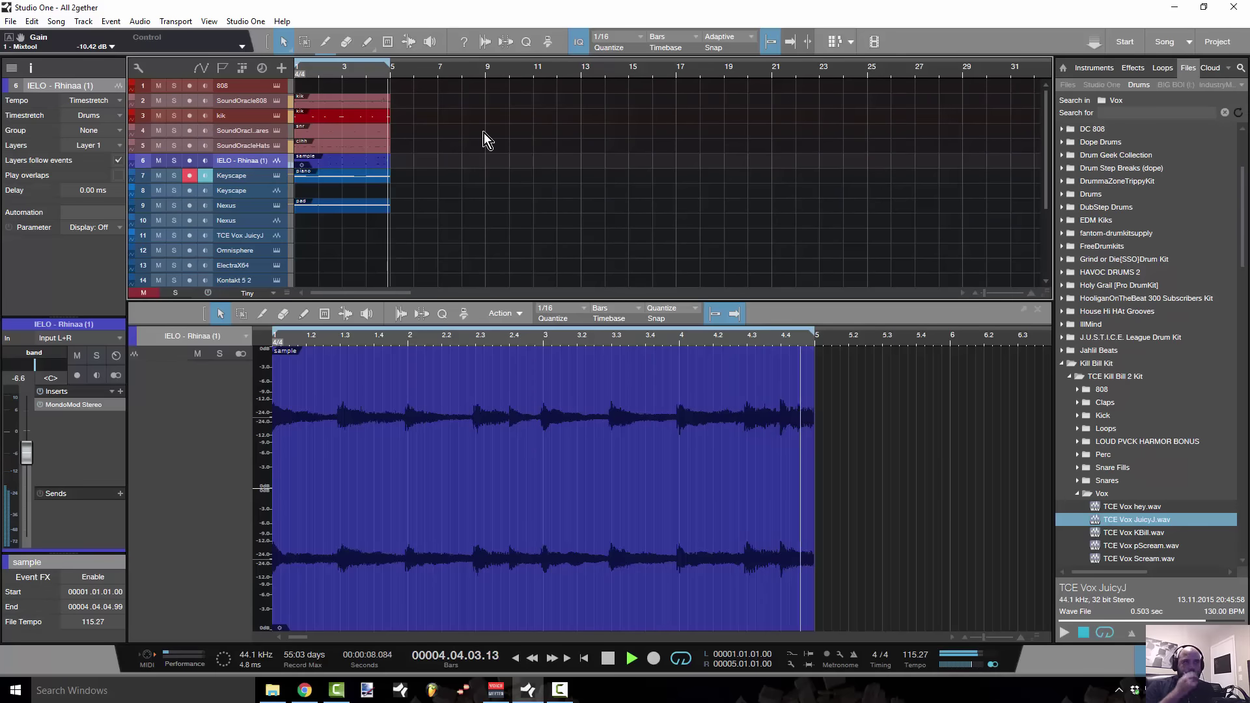
key(space)
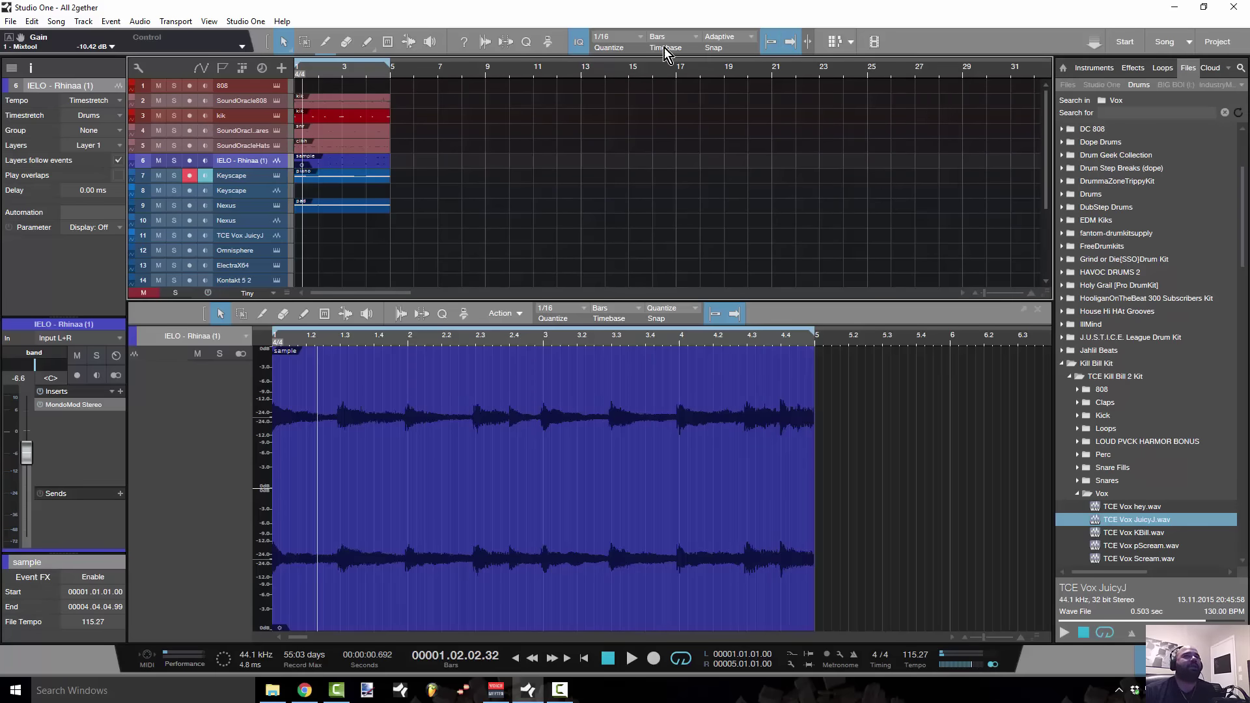
click(840, 50)
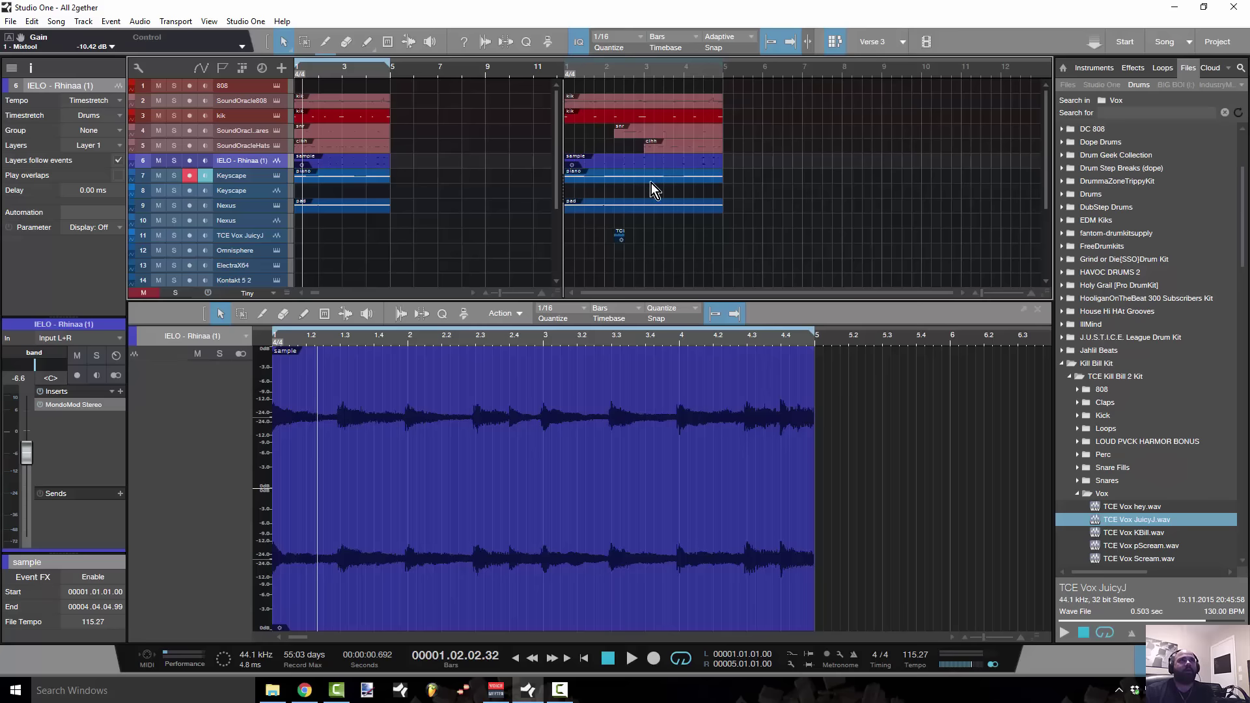
Add Scratch Pad 4, copy the opening events on tracks 2–8 into it, and play it.
click(903, 38)
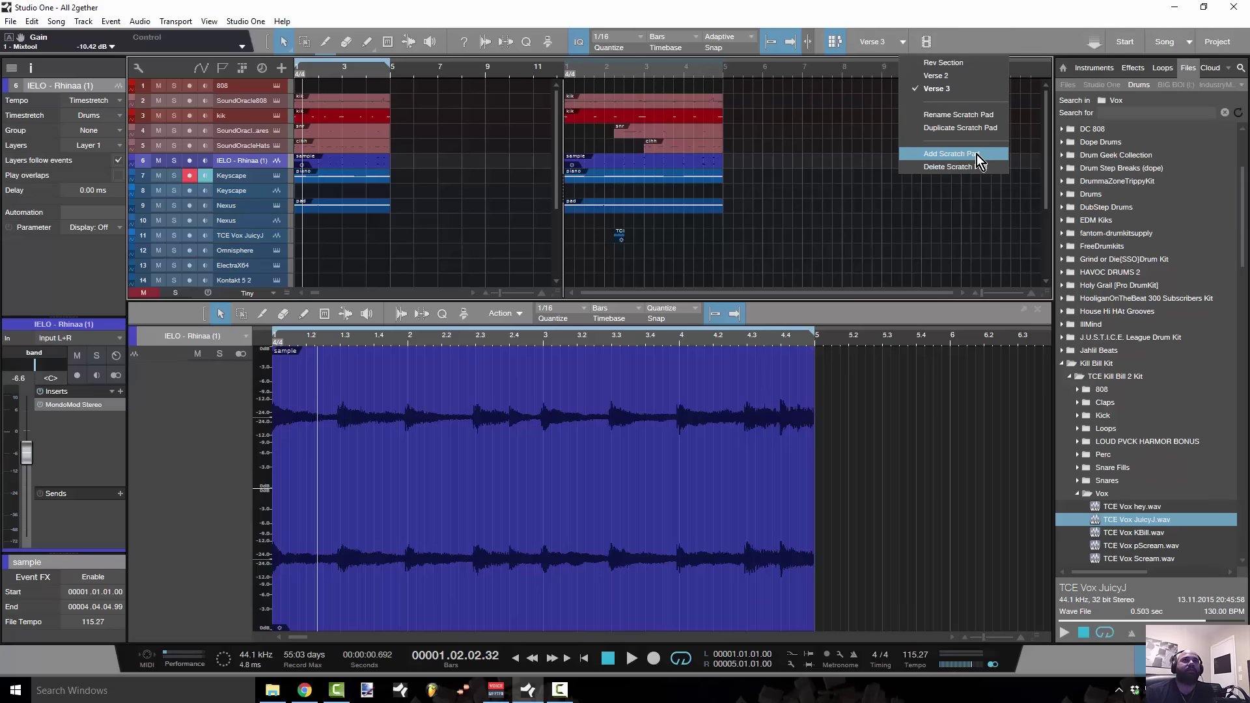
click(951, 153)
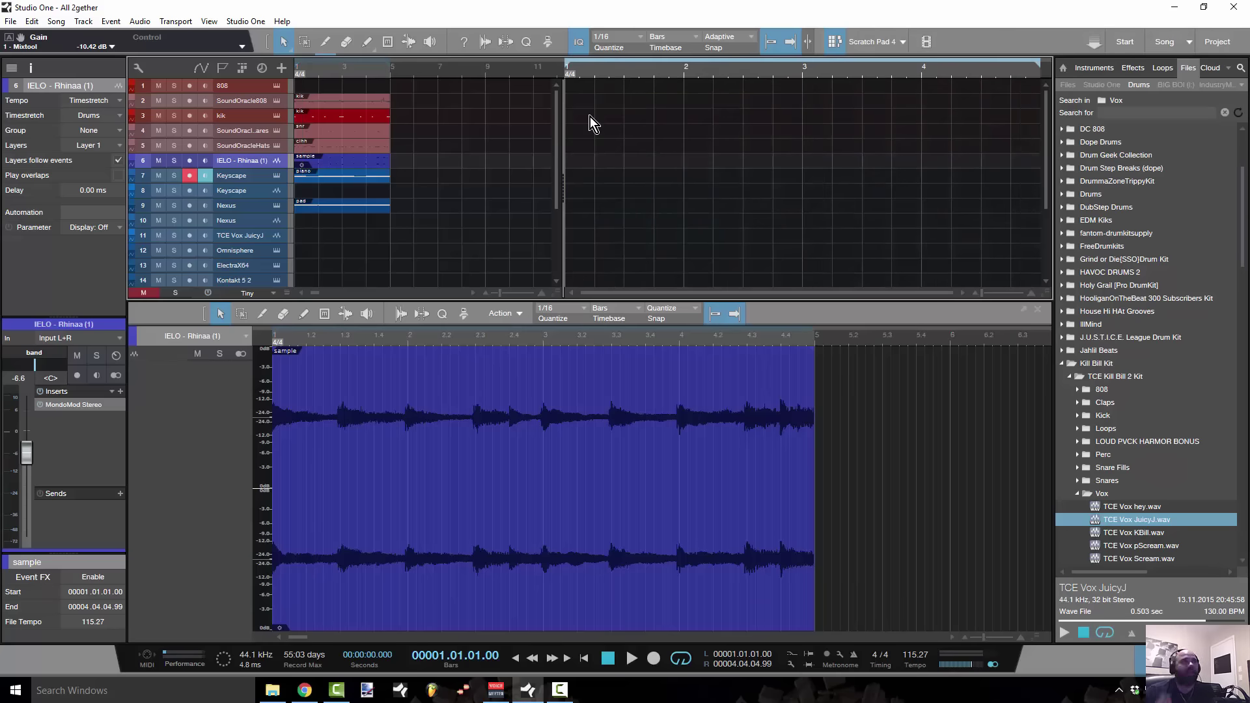
drag(443, 215, 596, 66)
click(311, 105)
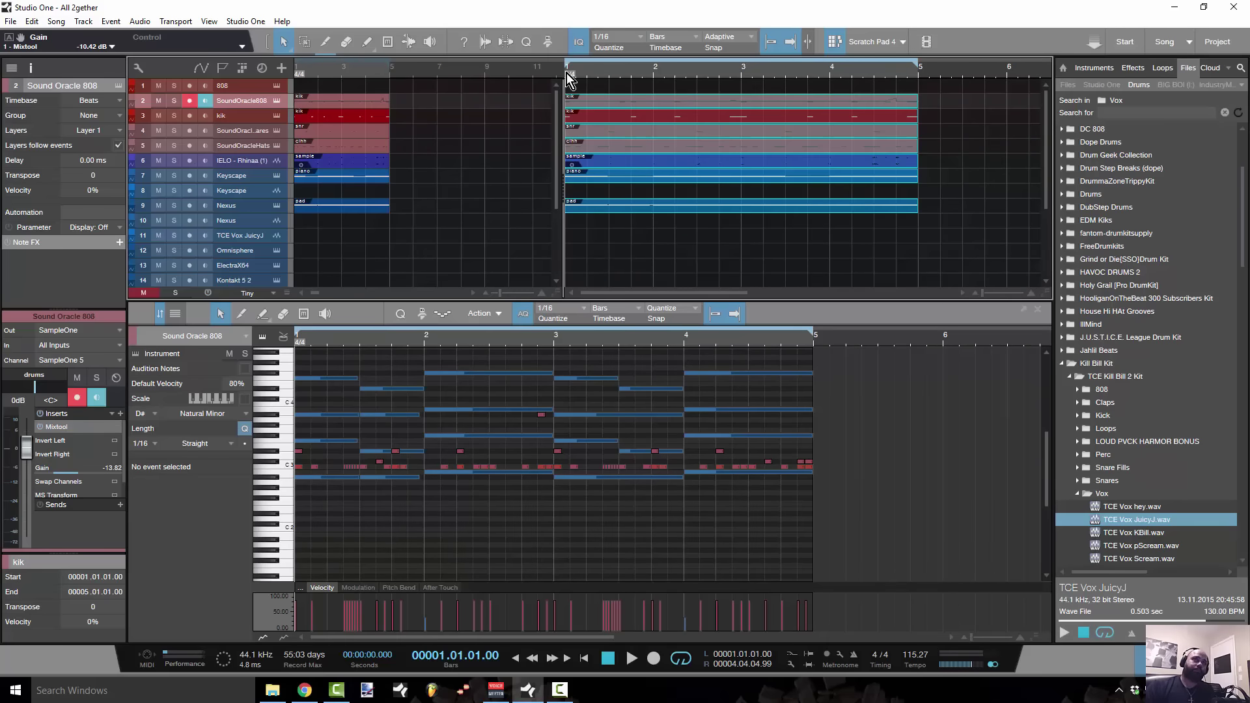
key(space)
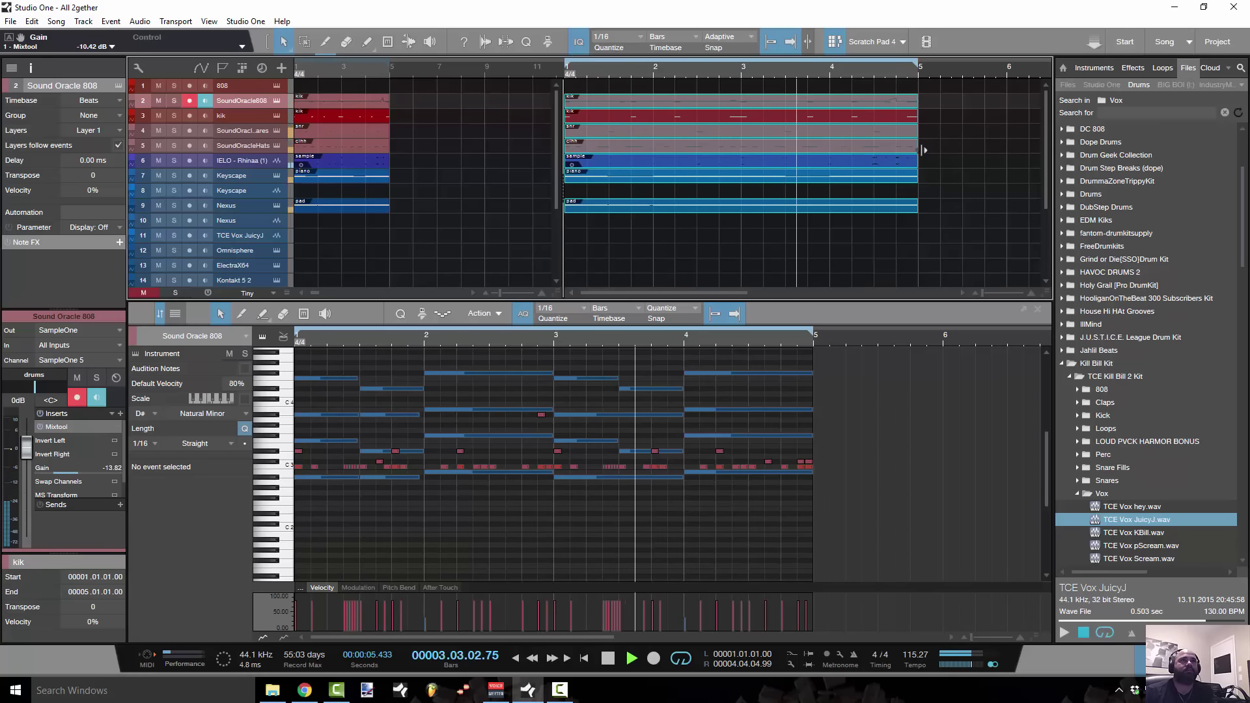
Open the clhh hi-hat part and delete the first two pairs of C3 hi-hat notes.
click(956, 158)
key(space)
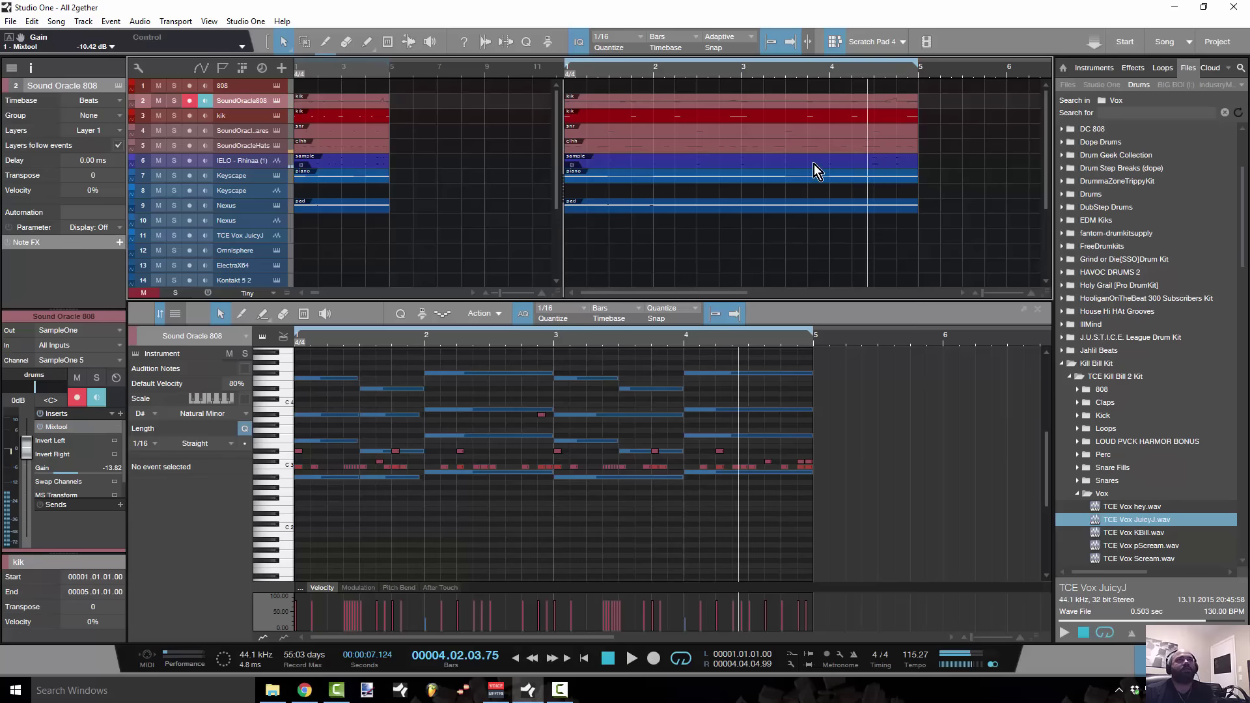
click(808, 150)
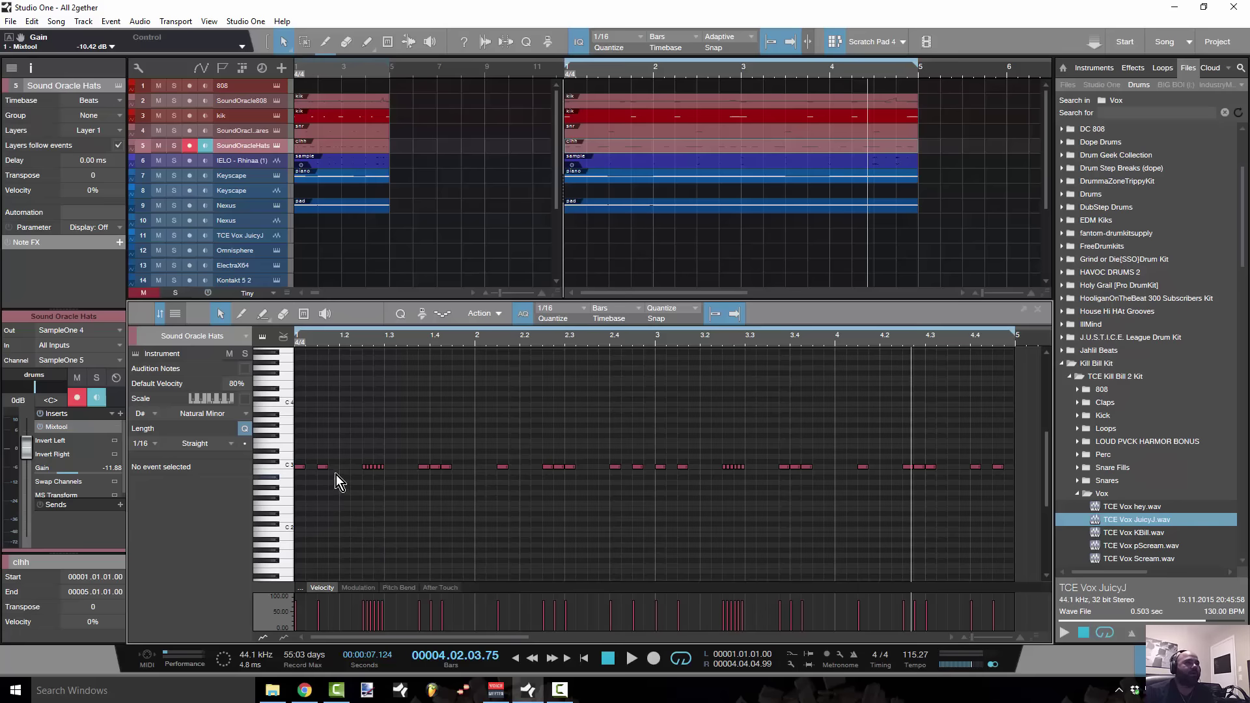
drag(336, 474, 263, 439)
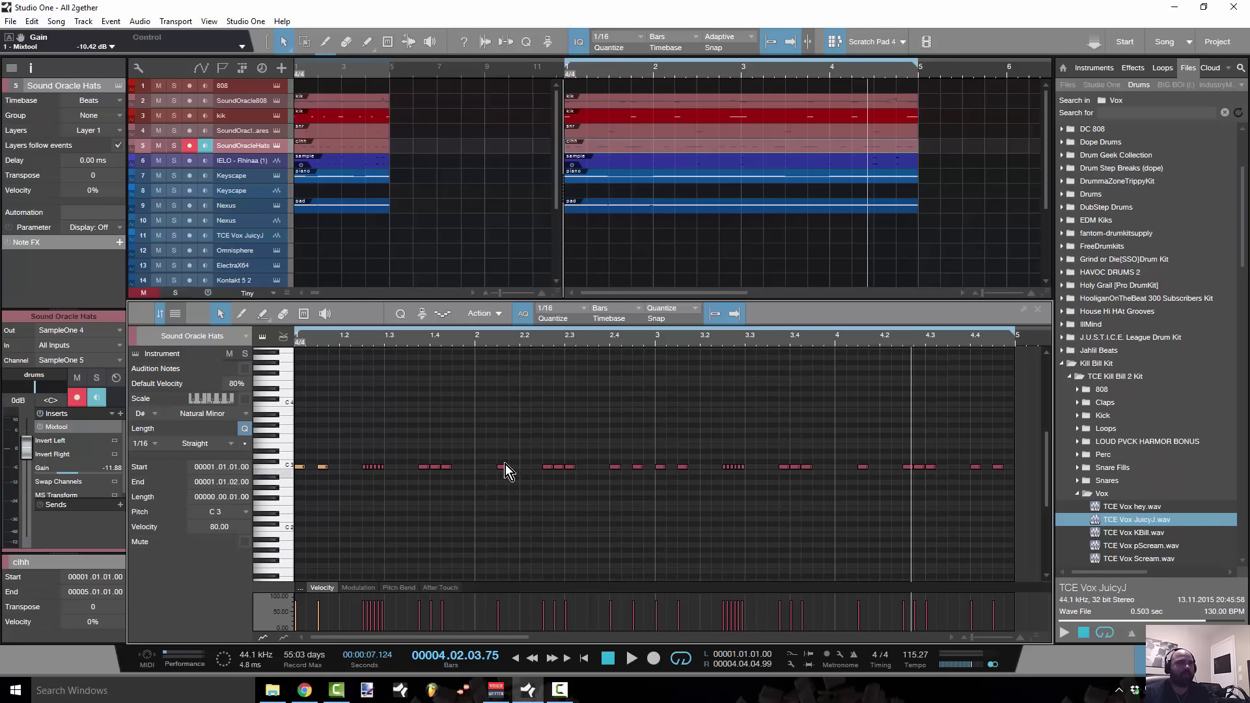
key(Delete)
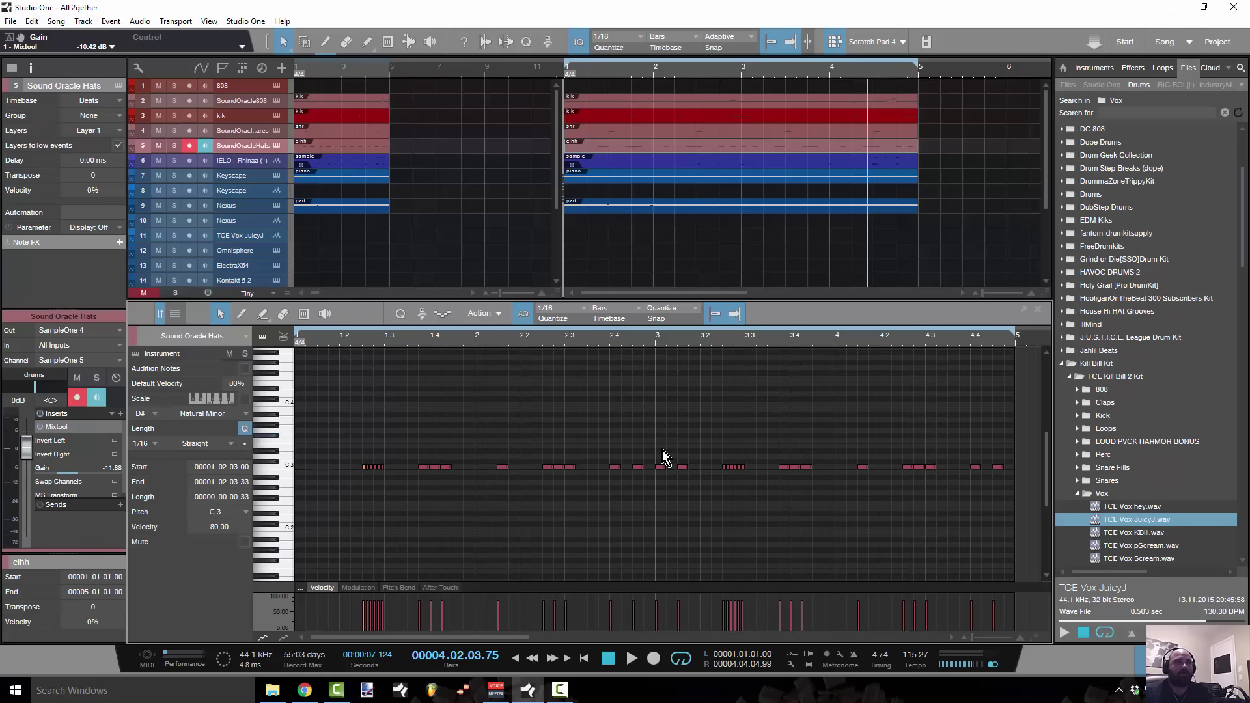
drag(654, 438, 699, 497)
key(Delete)
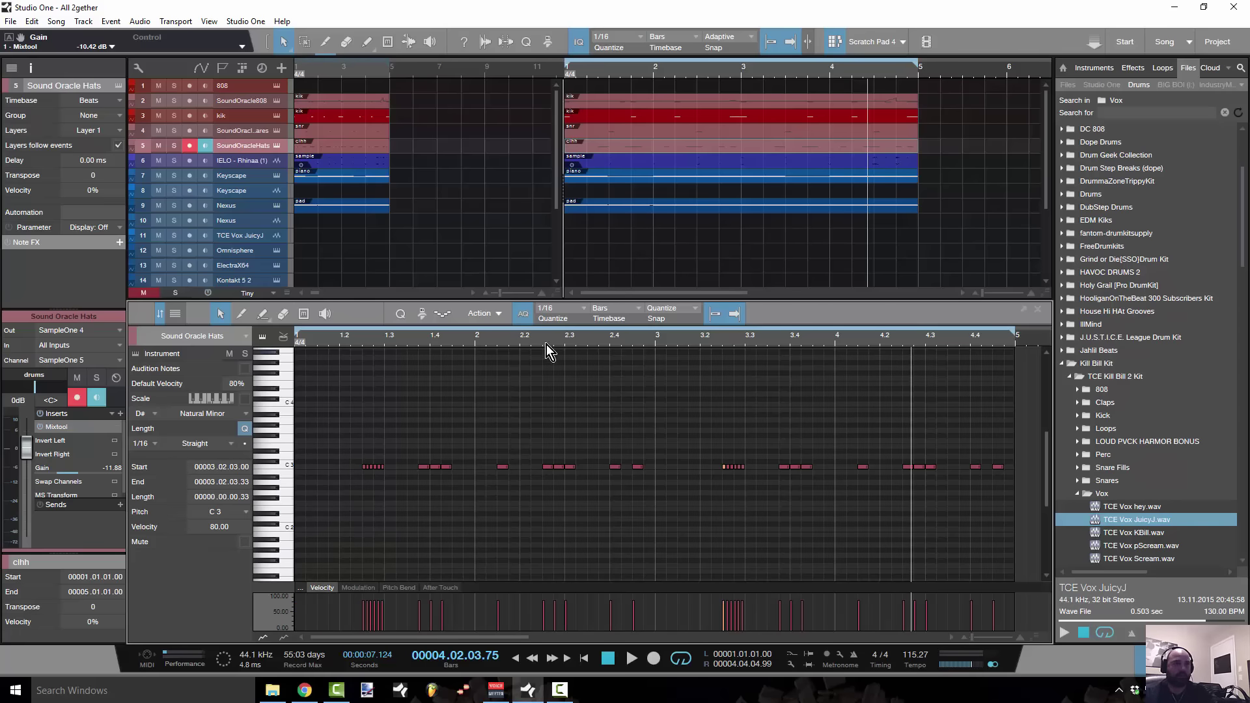
key(space)
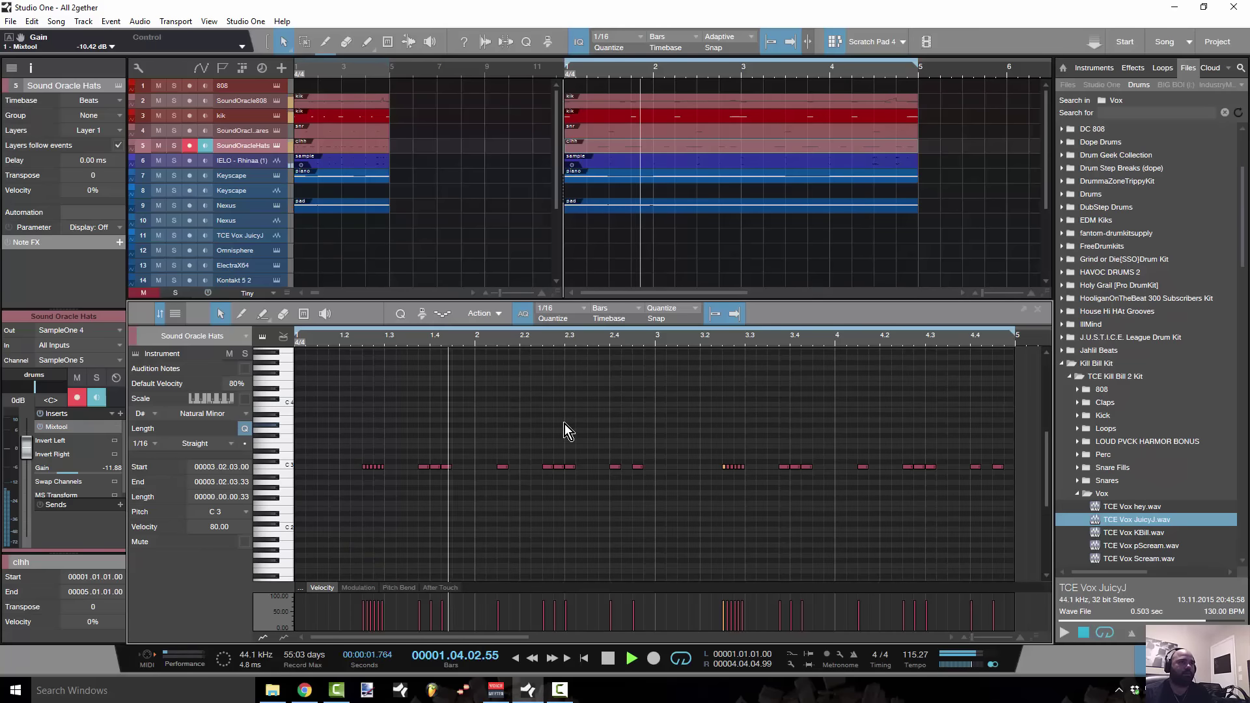
Remove hats near bar 2, 2.4 and from 3.2 onward, then duplicate bars 1.2–2.3 to 3.2–4.3.
drag(476, 423, 522, 480)
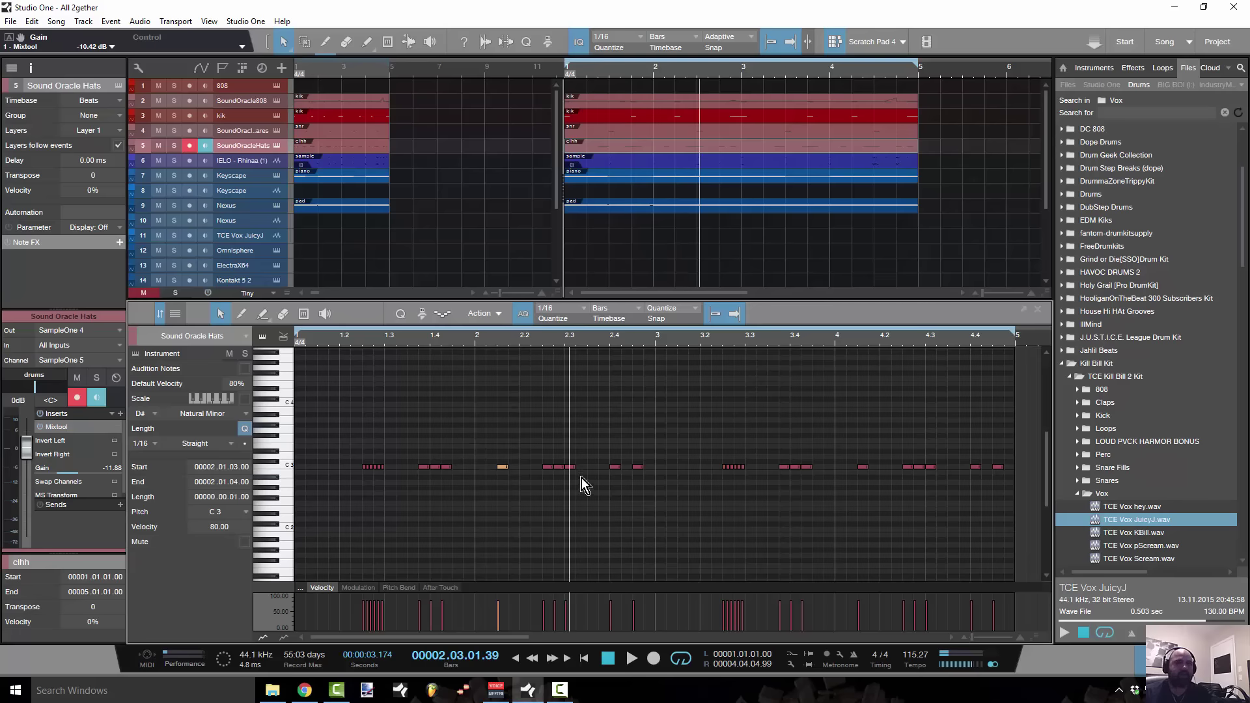
key(alt+Right)
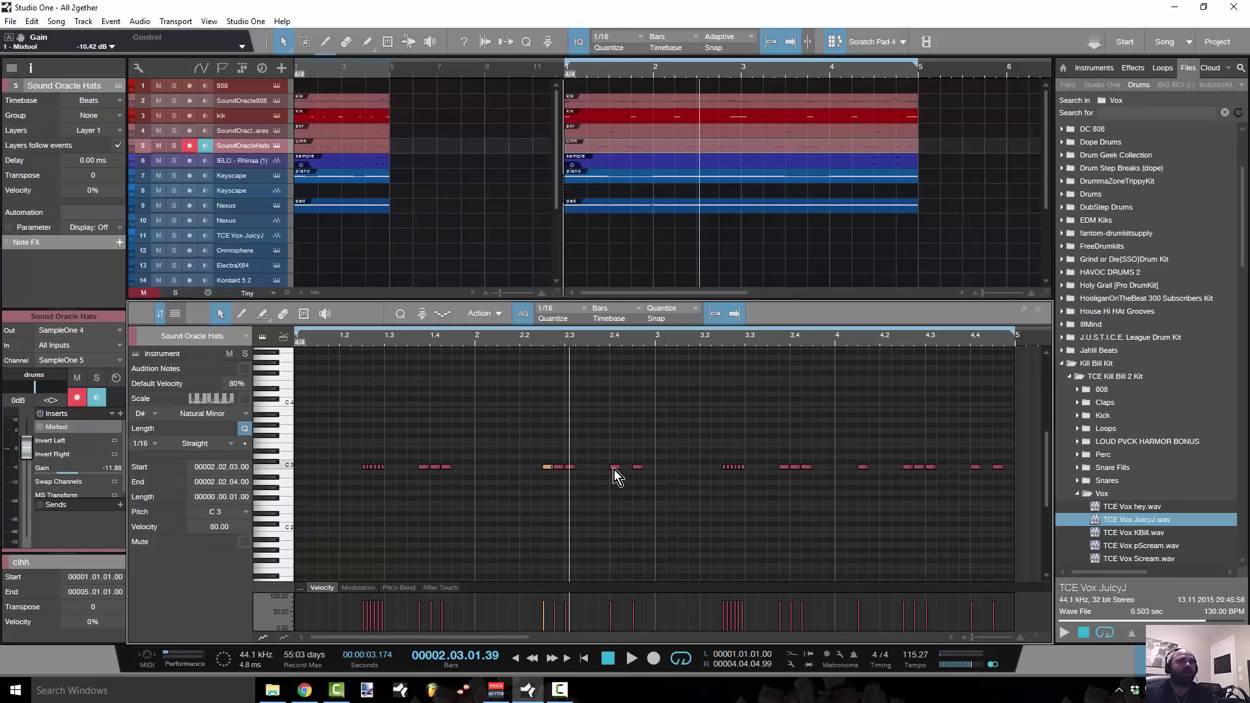
drag(598, 434, 678, 485)
key(Delete)
drag(688, 417, 1006, 484)
key(Delete)
drag(612, 493, 338, 453)
key(d)
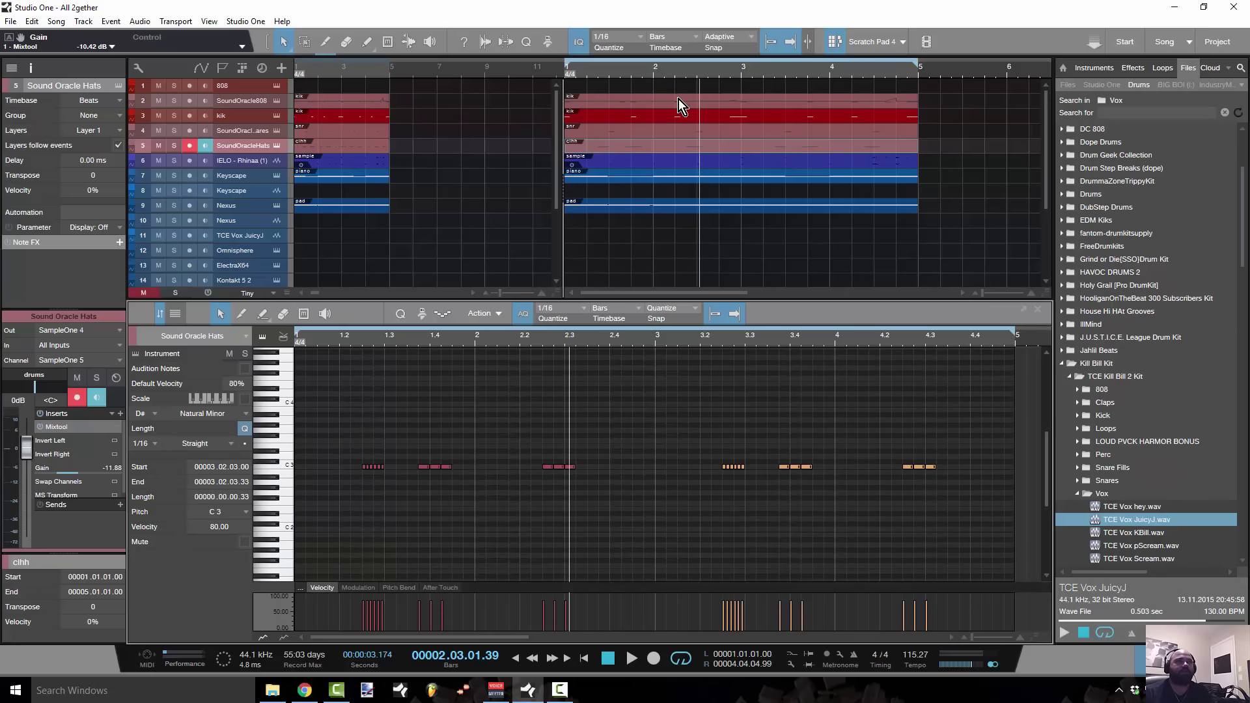
key(space)
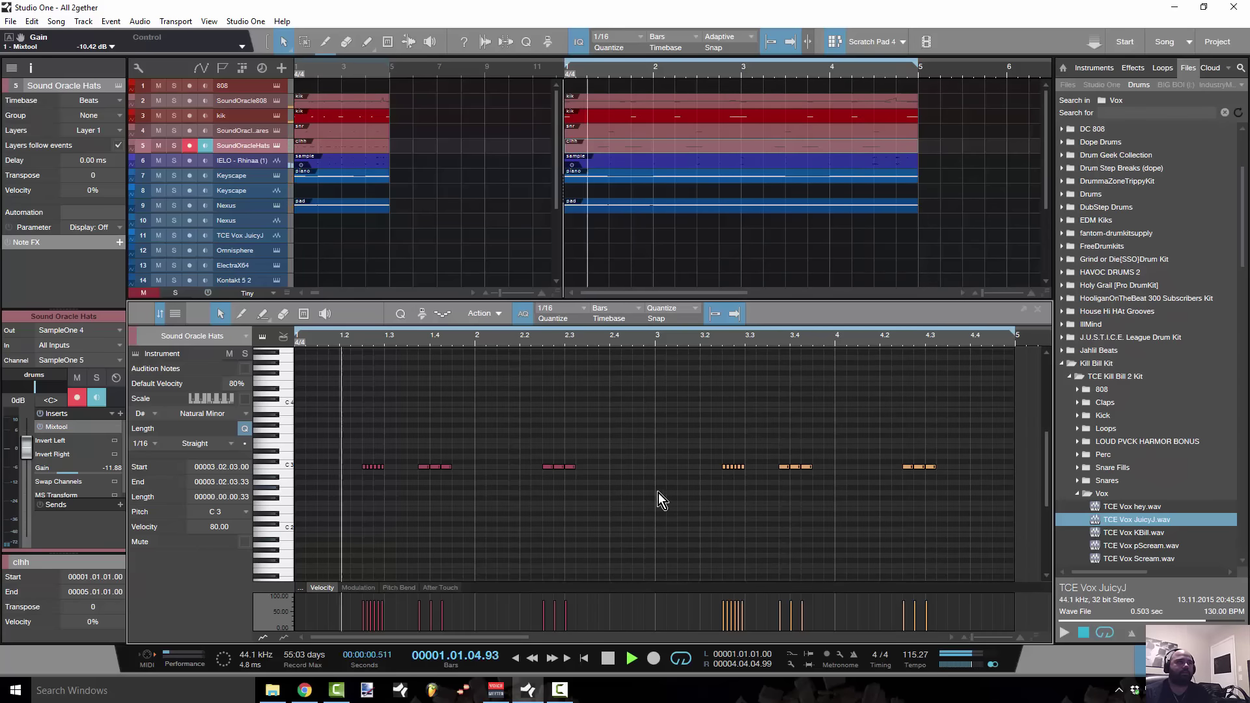
Draw two pitch-bend dips to about -100 in the Sound Oracle Hats Pitch Bend lane.
key(space)
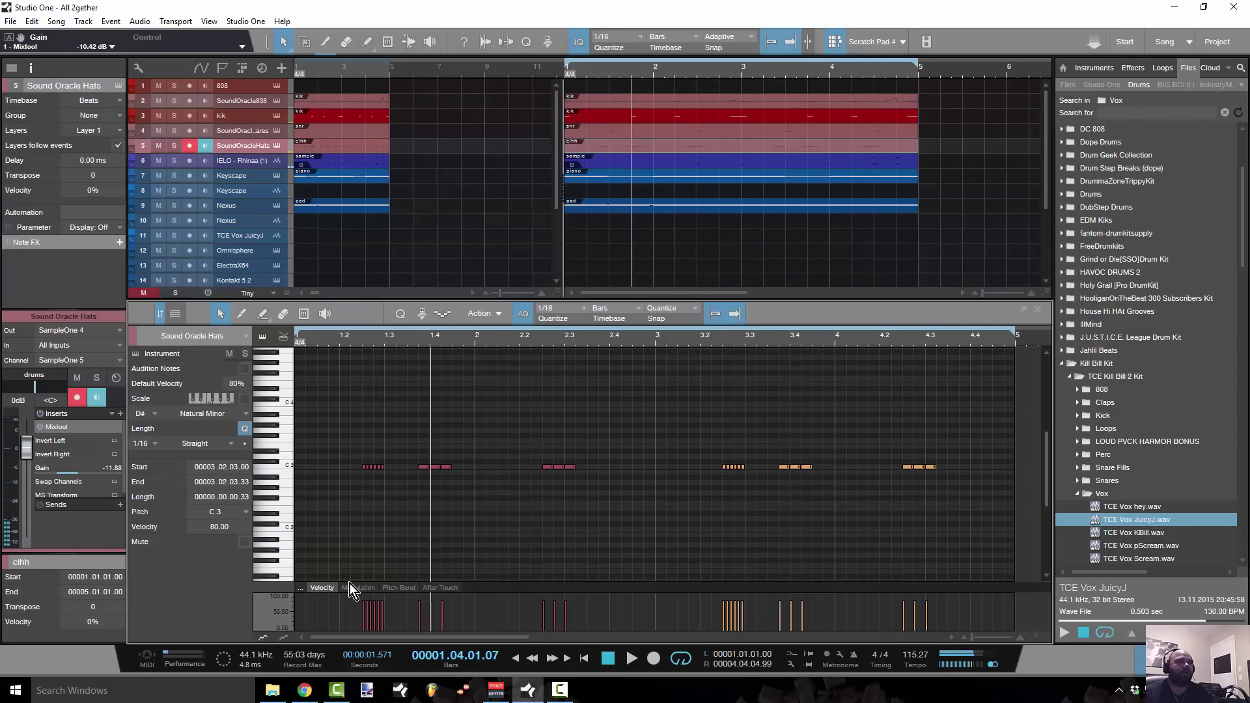
click(398, 588)
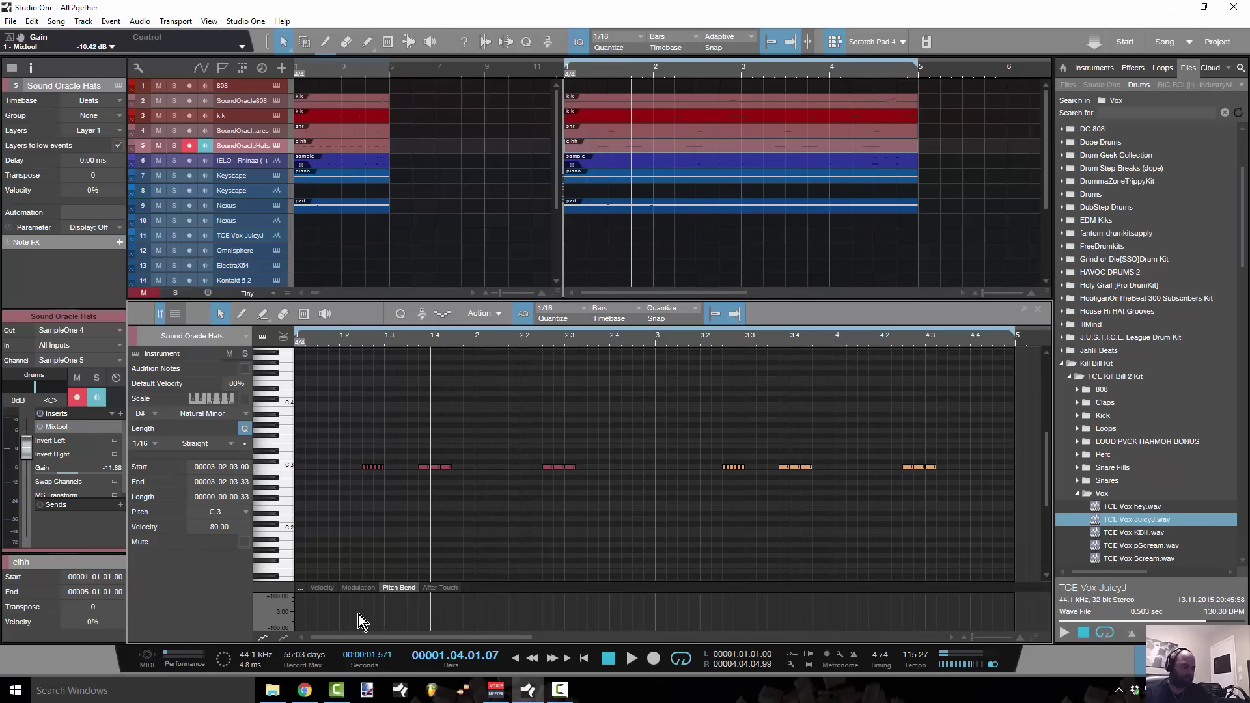
key(5)
key(1)
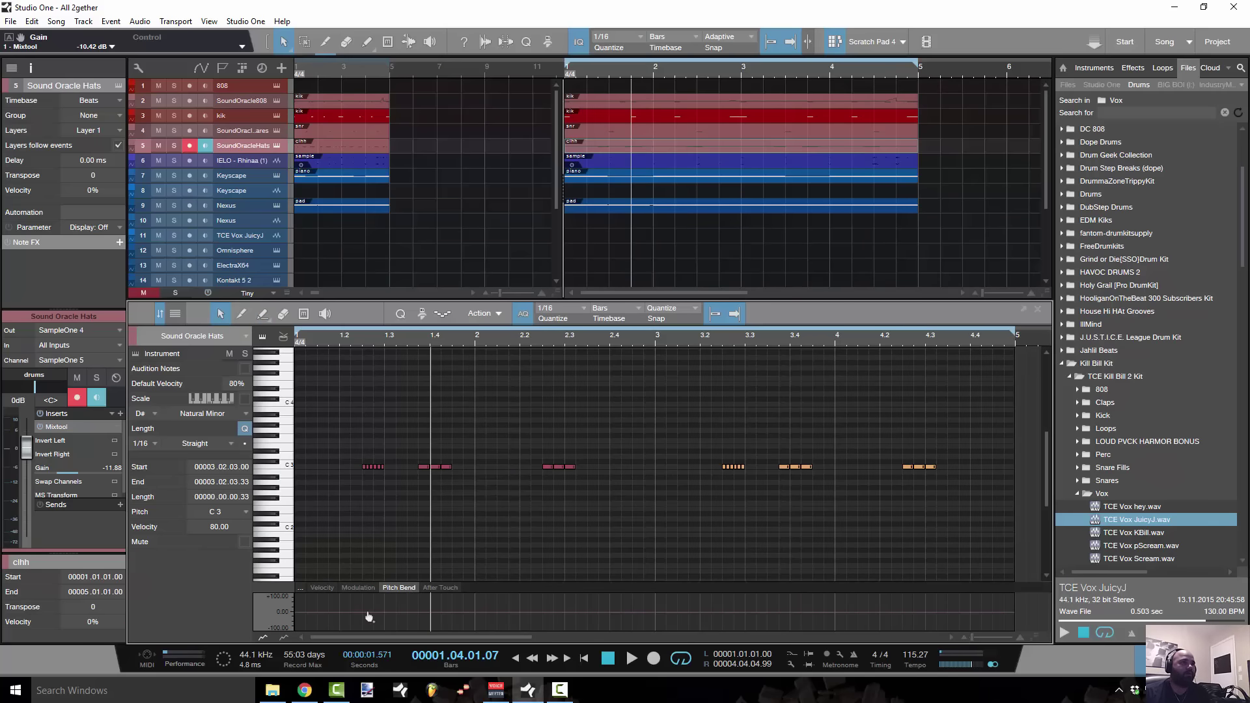
drag(364, 618, 386, 628)
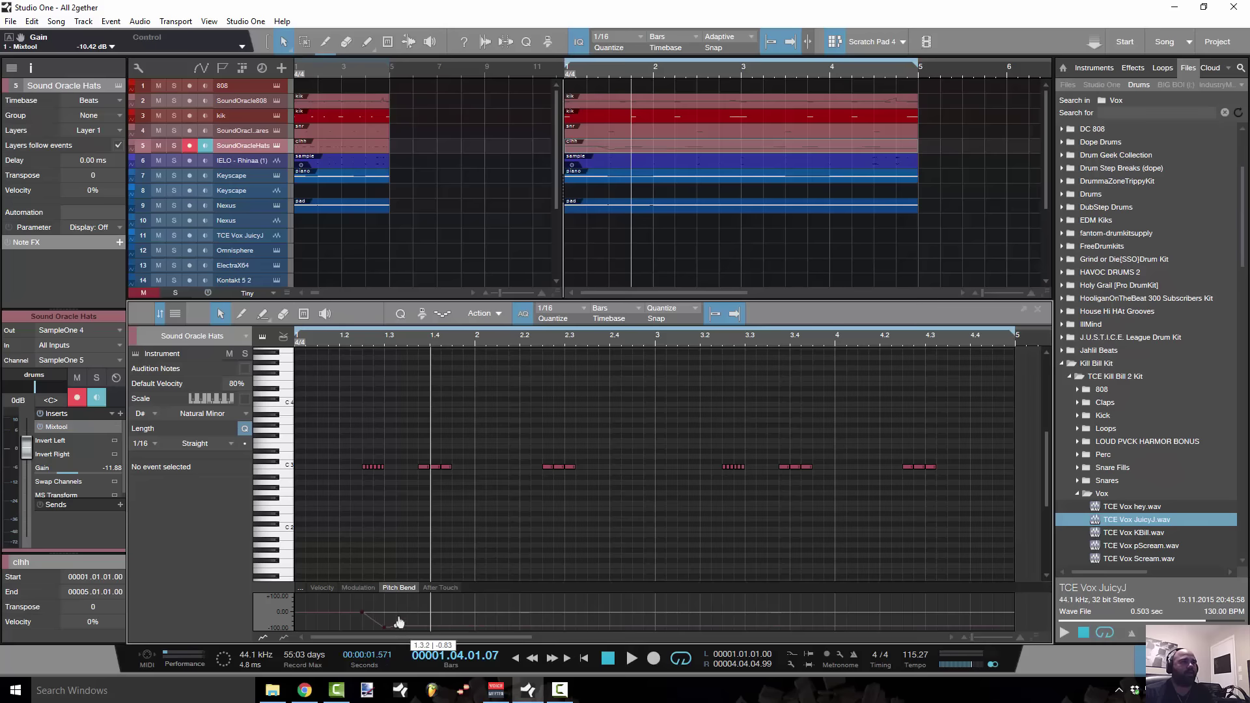
click(393, 617)
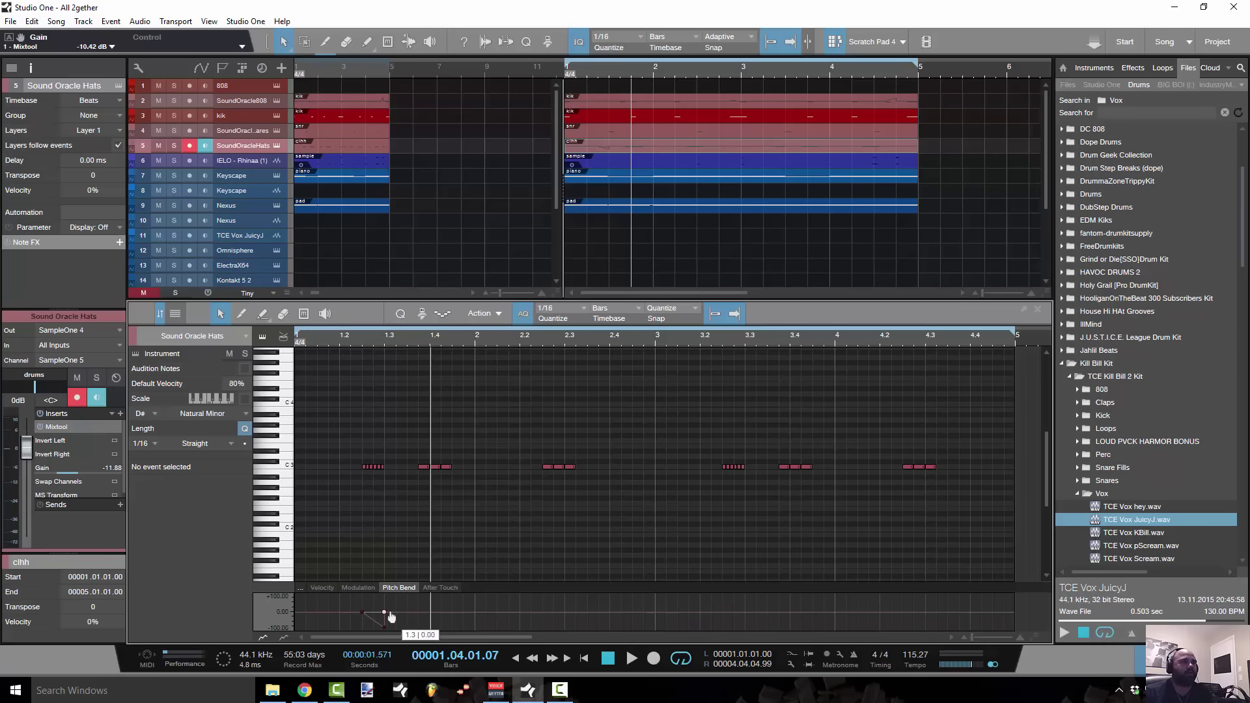
click(721, 612)
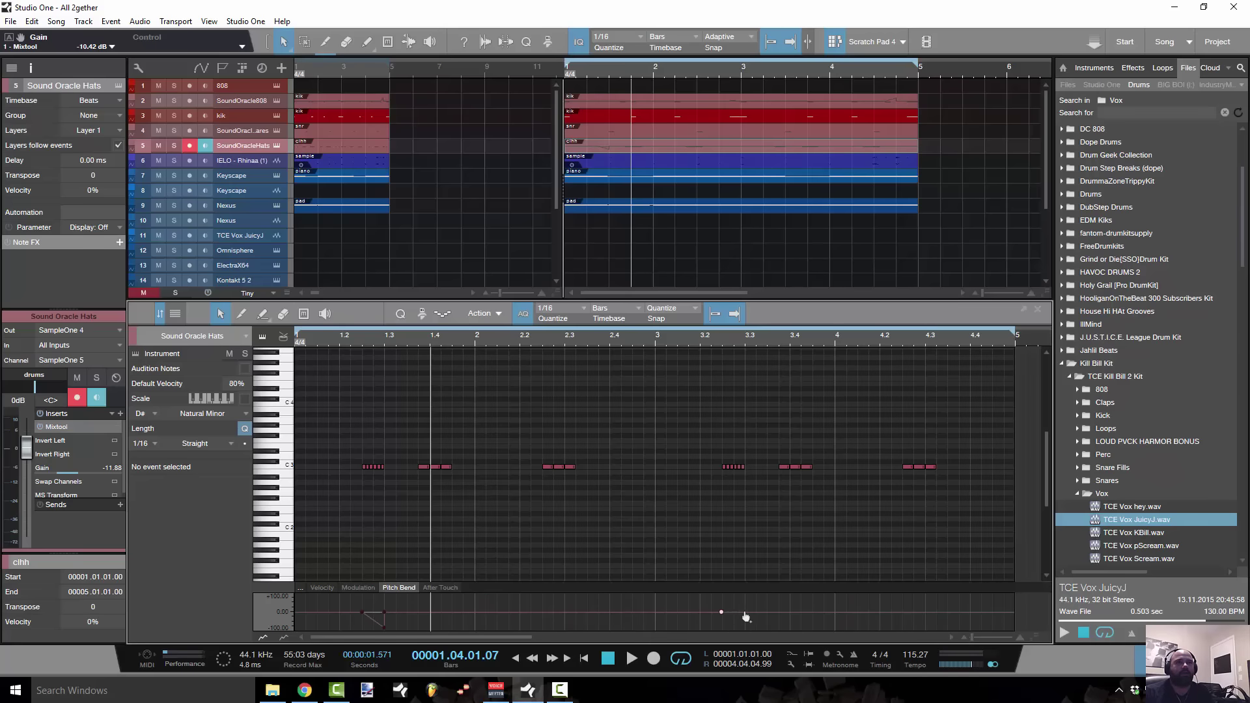
click(744, 627)
click(744, 612)
Raise PB Range in the hi-hat's Sample One instrument and play back the bends.
click(276, 146)
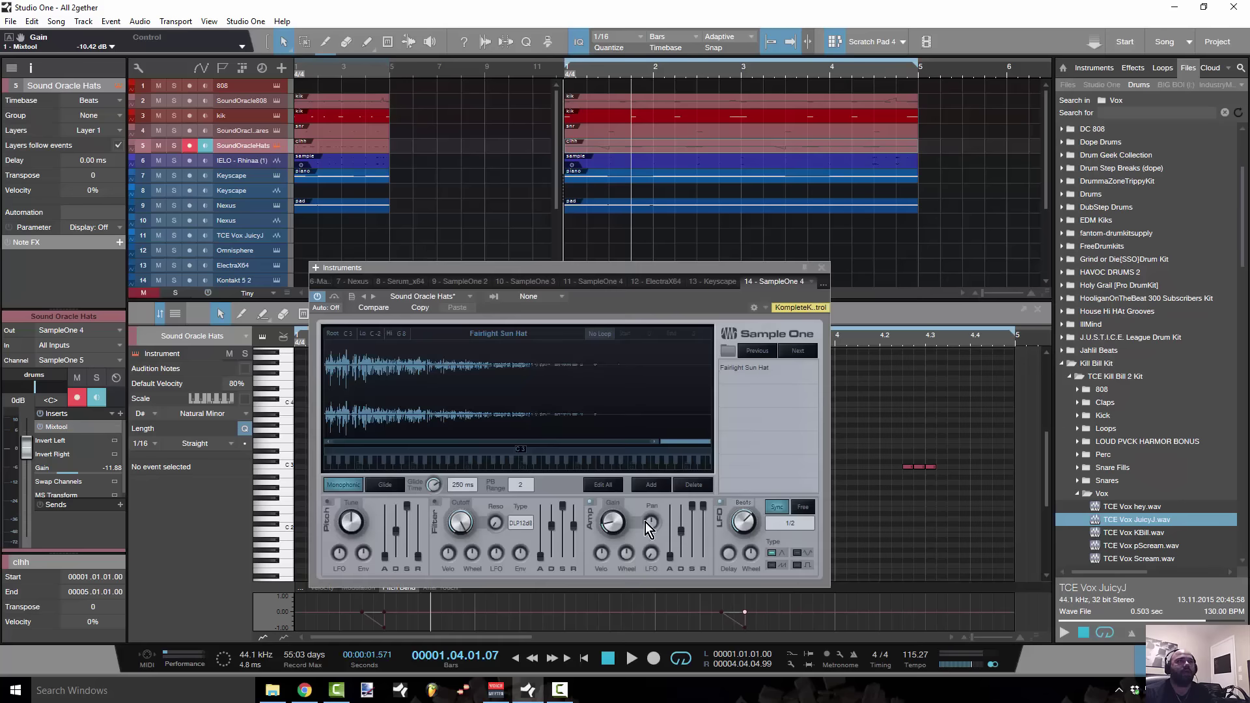
scroll(530, 490, up, 7)
click(823, 268)
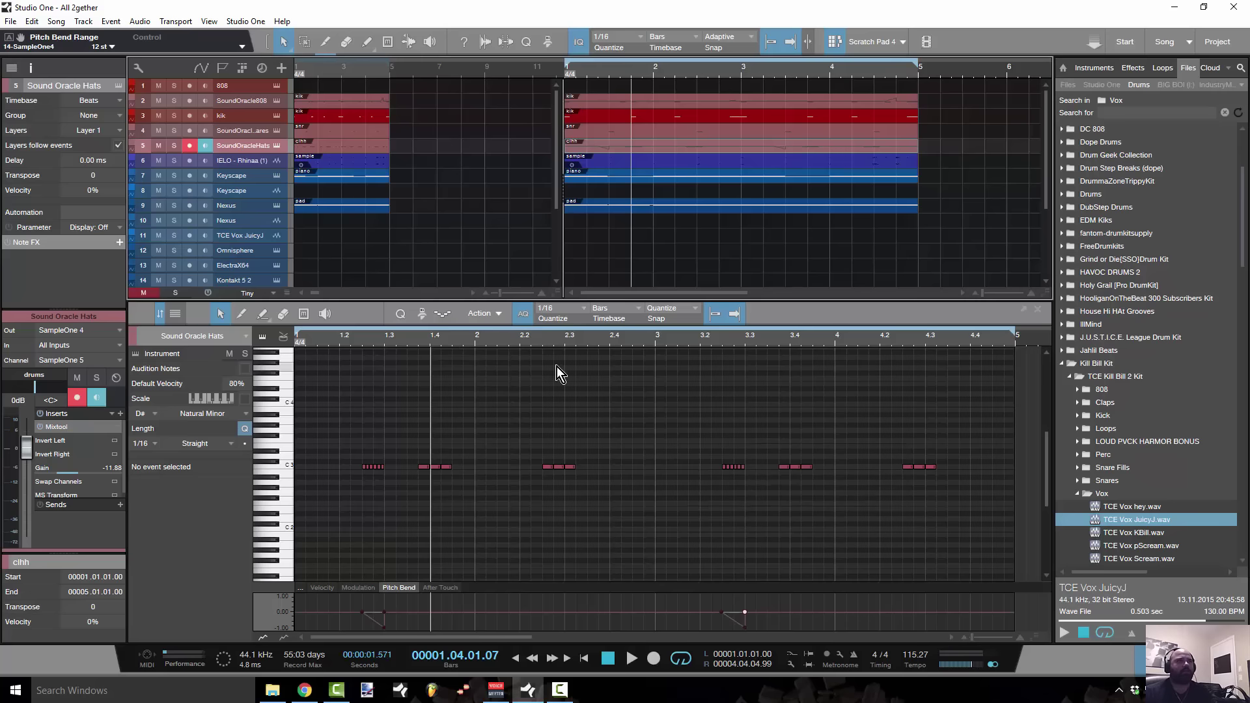
key(space)
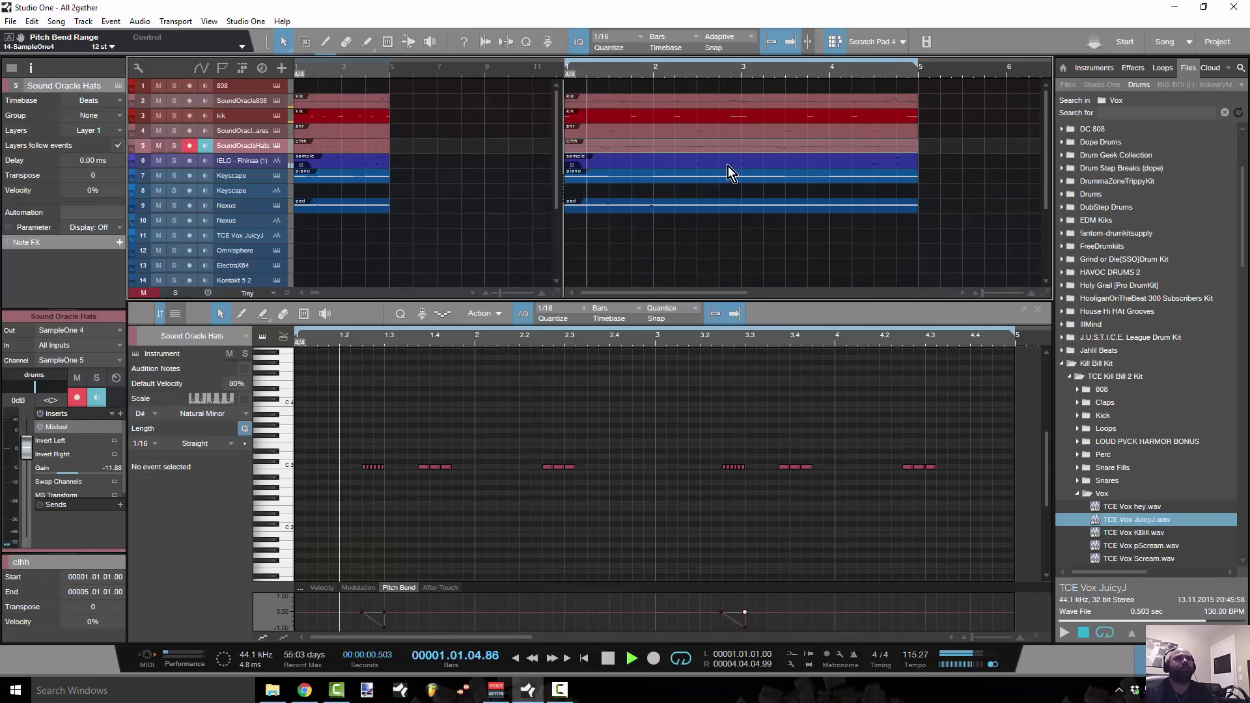
key(space)
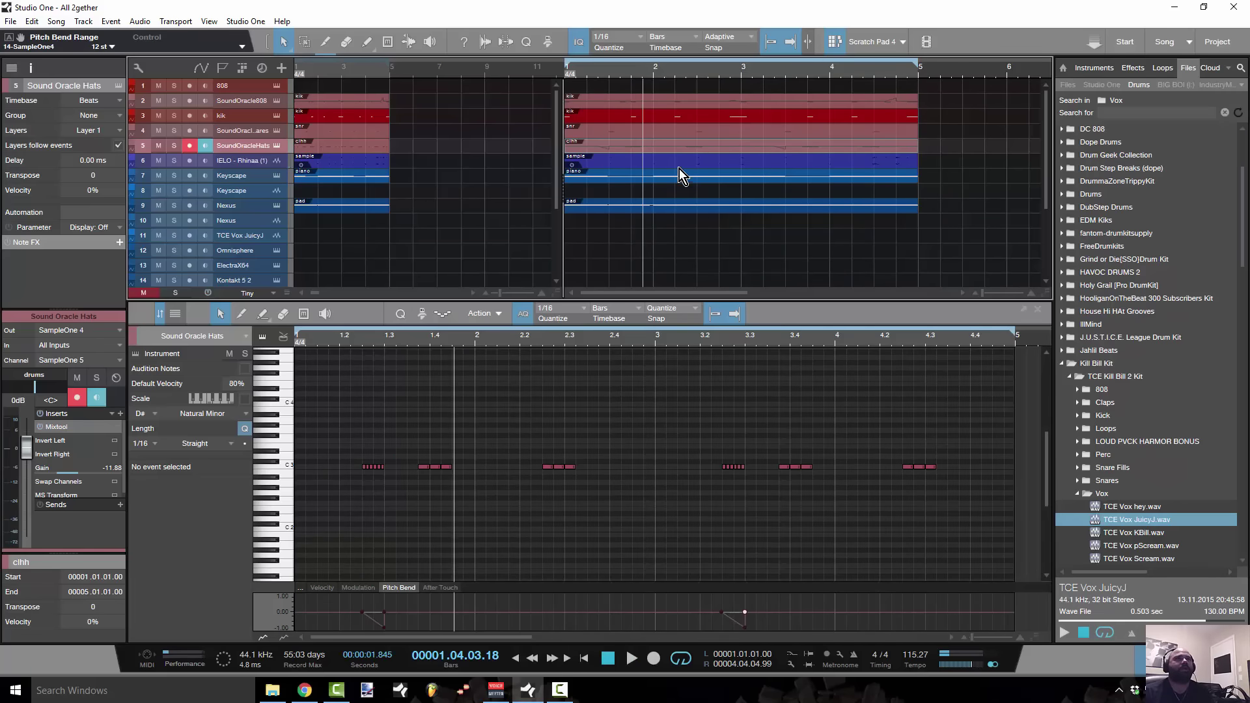
Audition the section from bar 1 without the IELO - Rhinaa event on track 6, then restore it.
click(676, 163)
key(Delete)
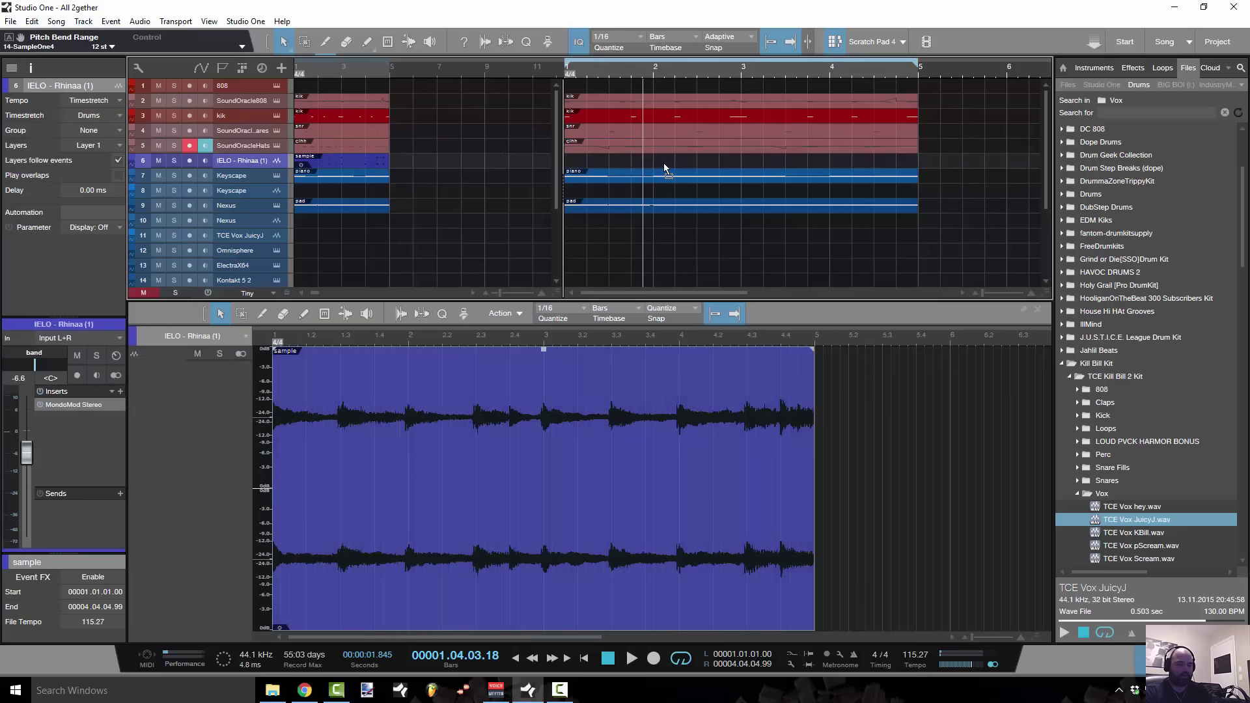
key(space)
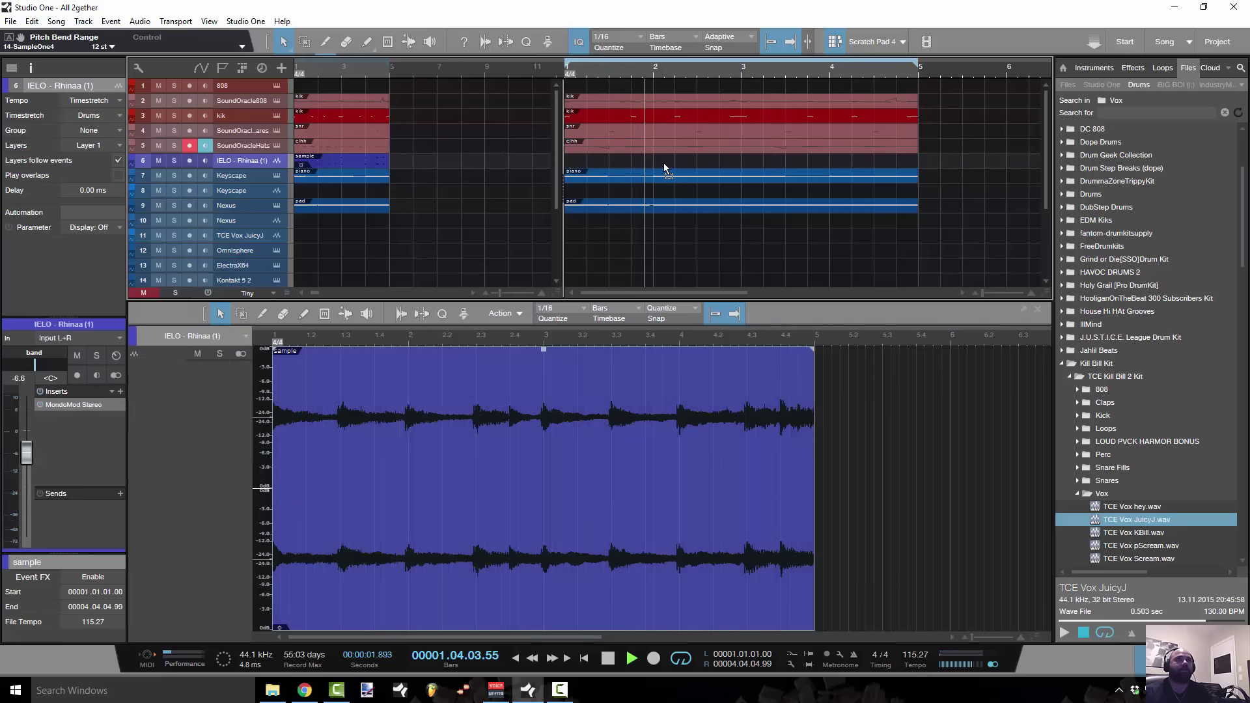
click(565, 72)
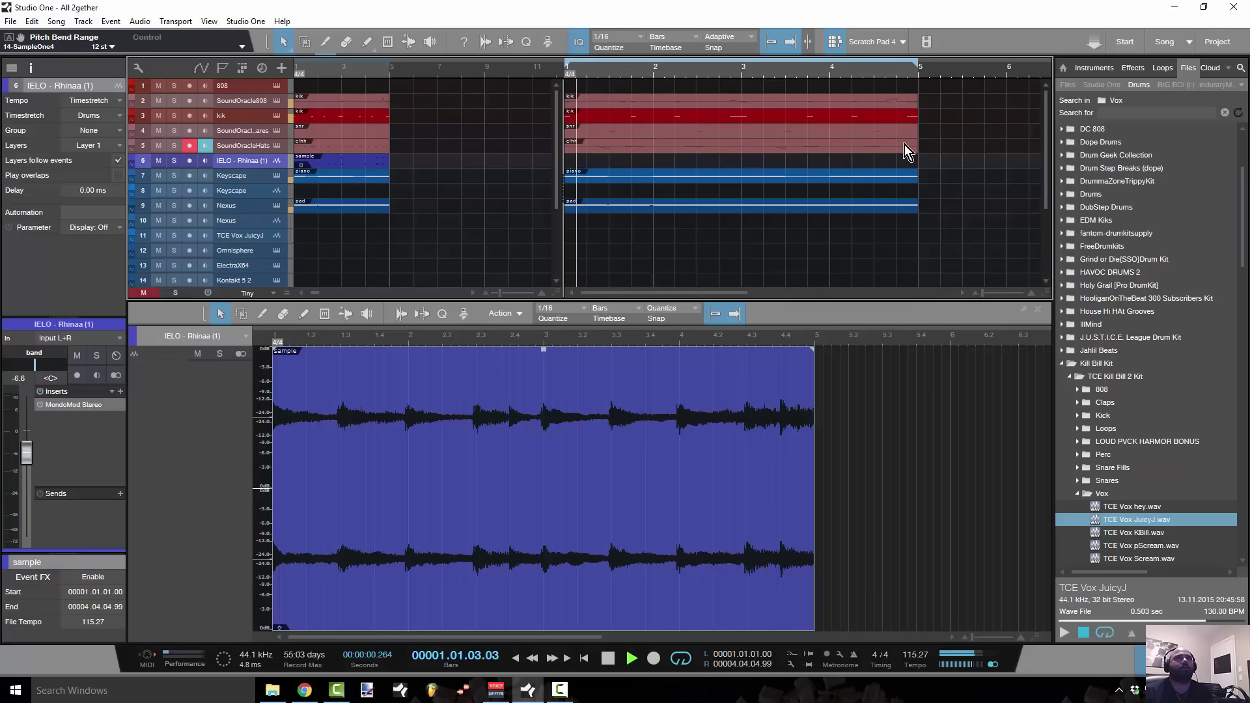
key(space)
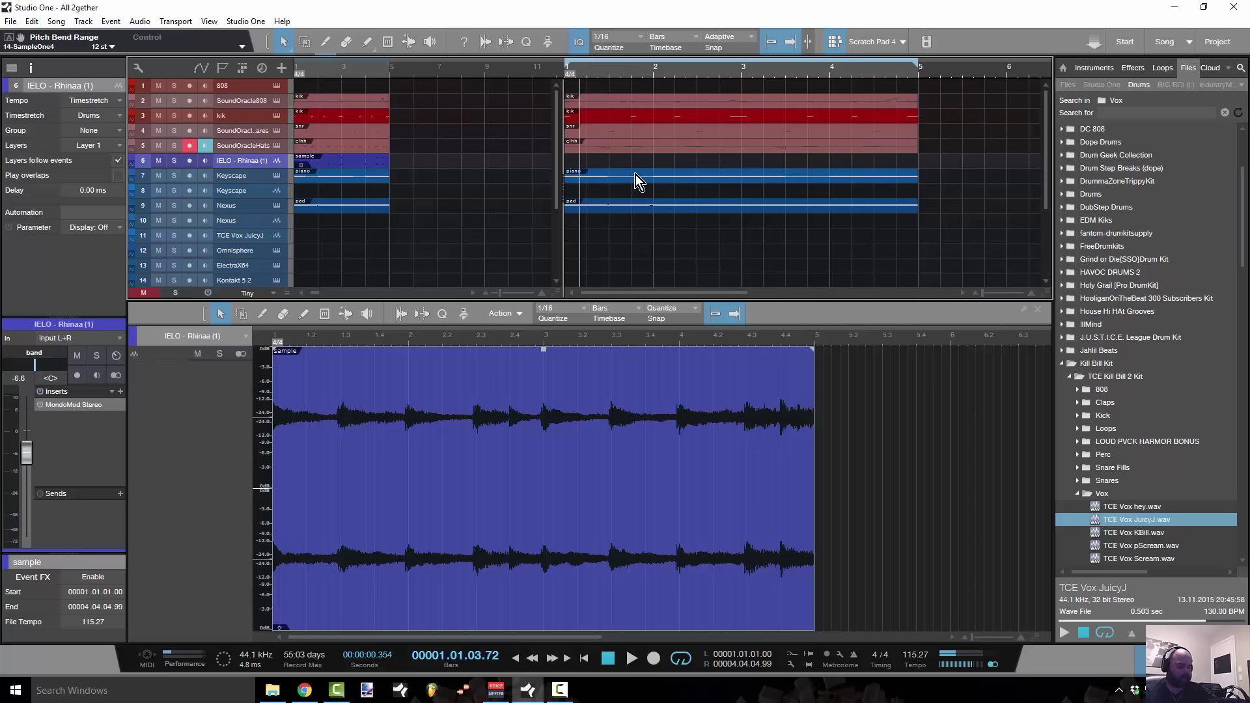
key(ctrl+v)
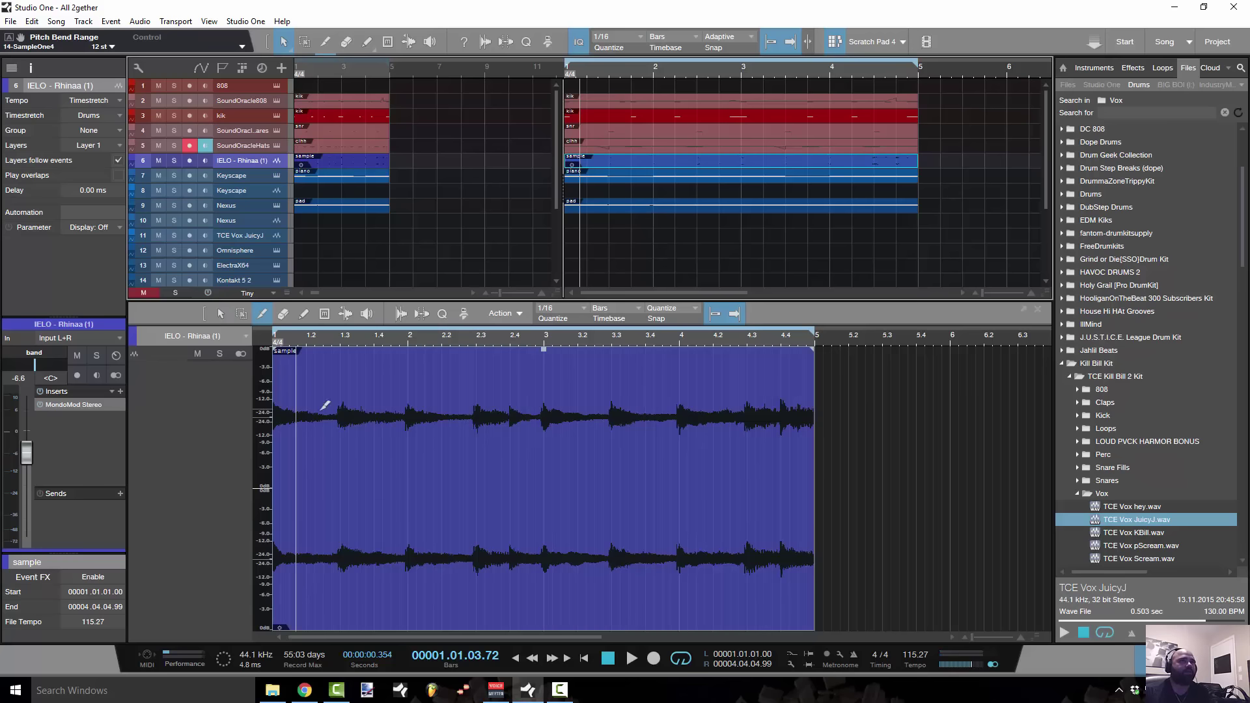
Split the vocal sample at bars 1.3, 2, 2.3, 3, 3.3, 4 and 4.3.
click(339, 372)
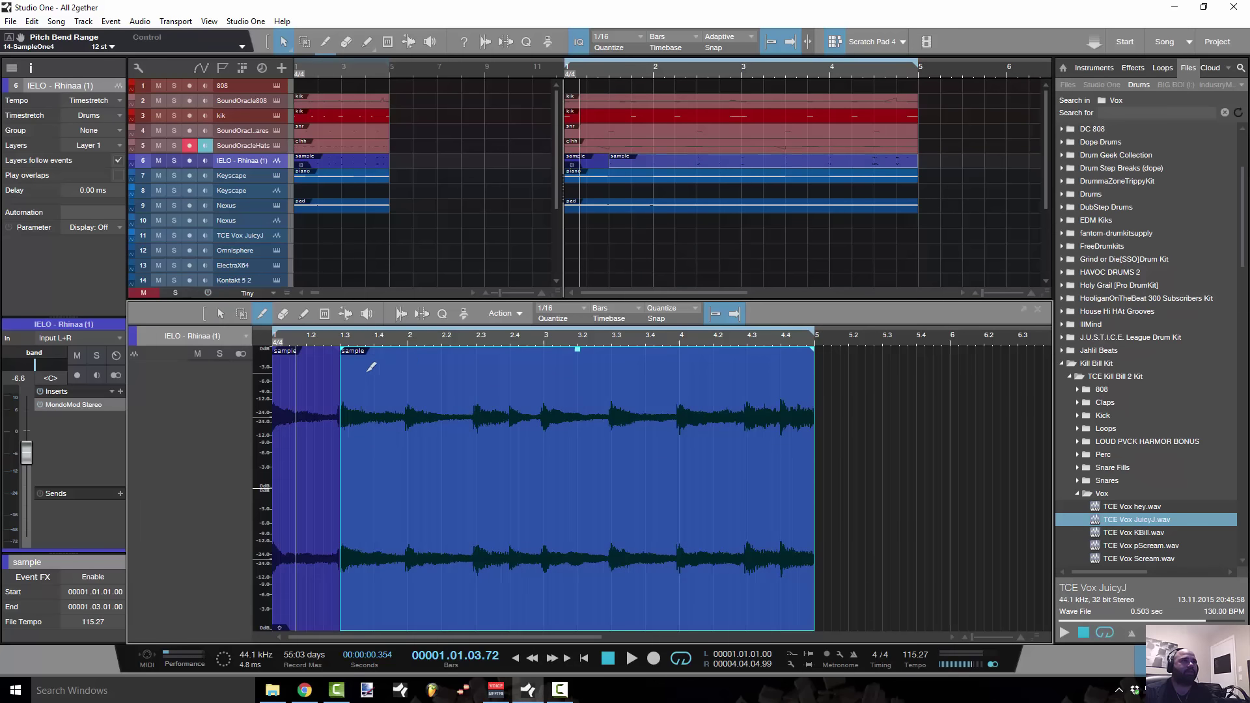
click(410, 368)
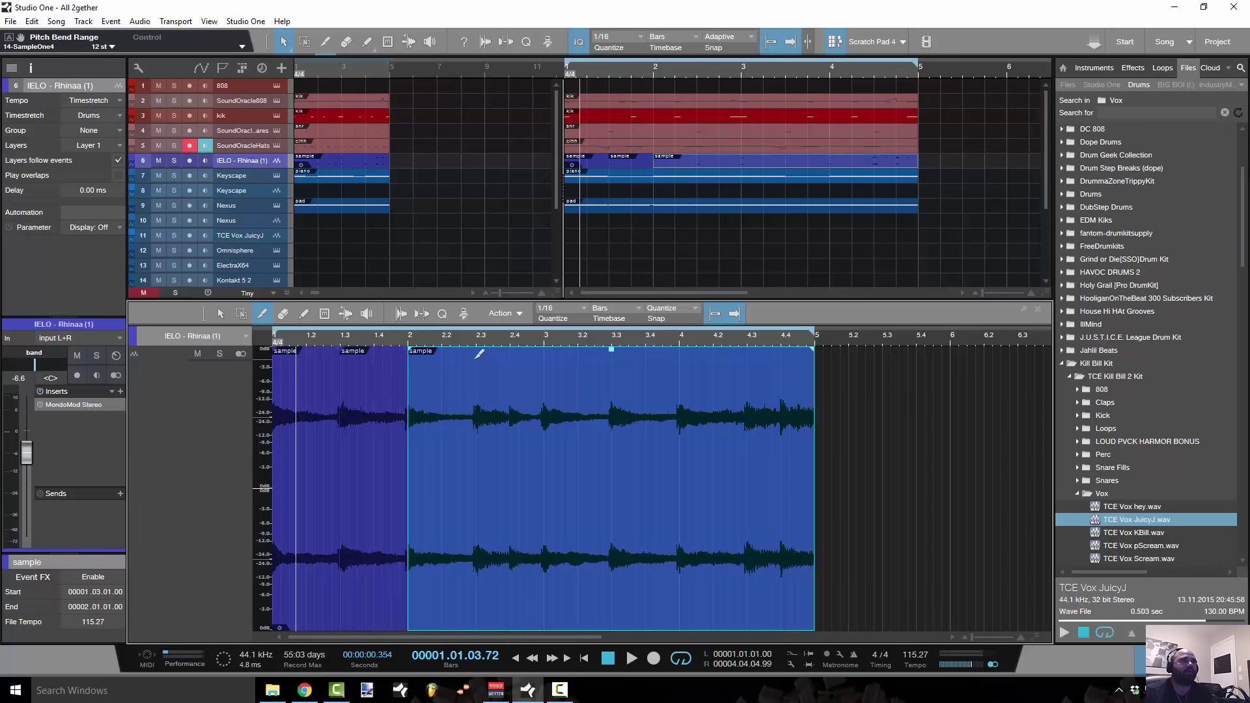
click(546, 355)
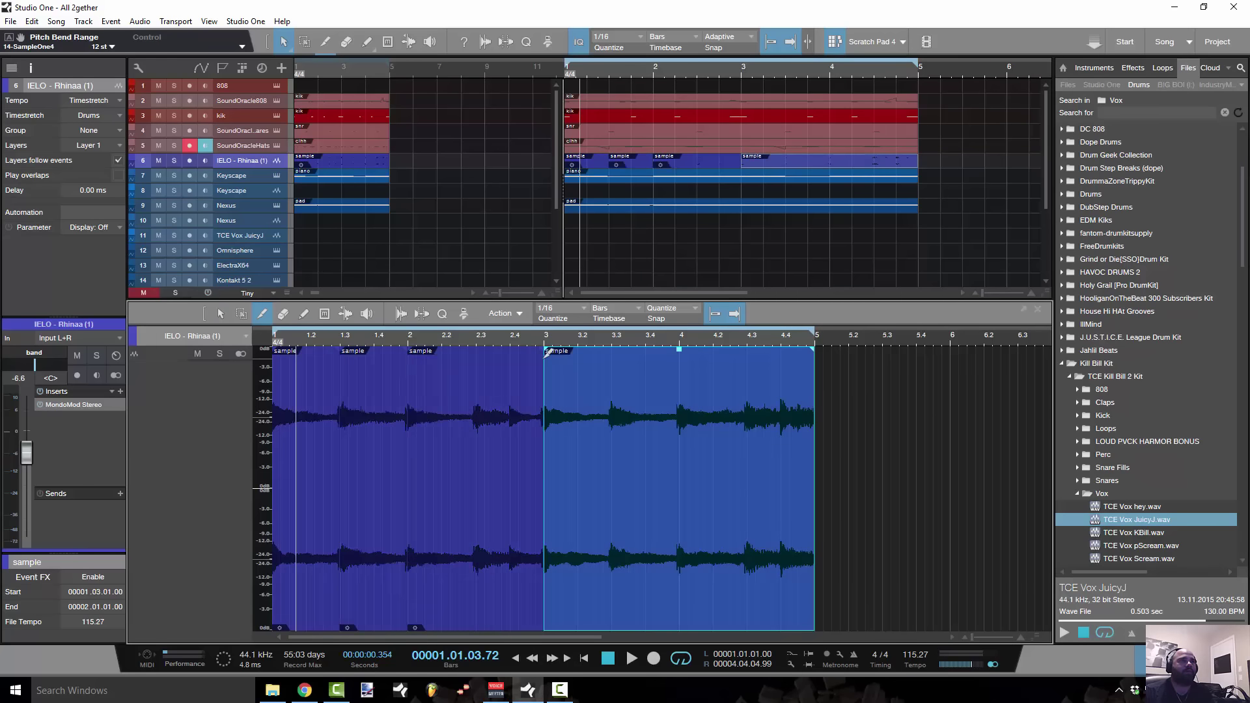
click(680, 354)
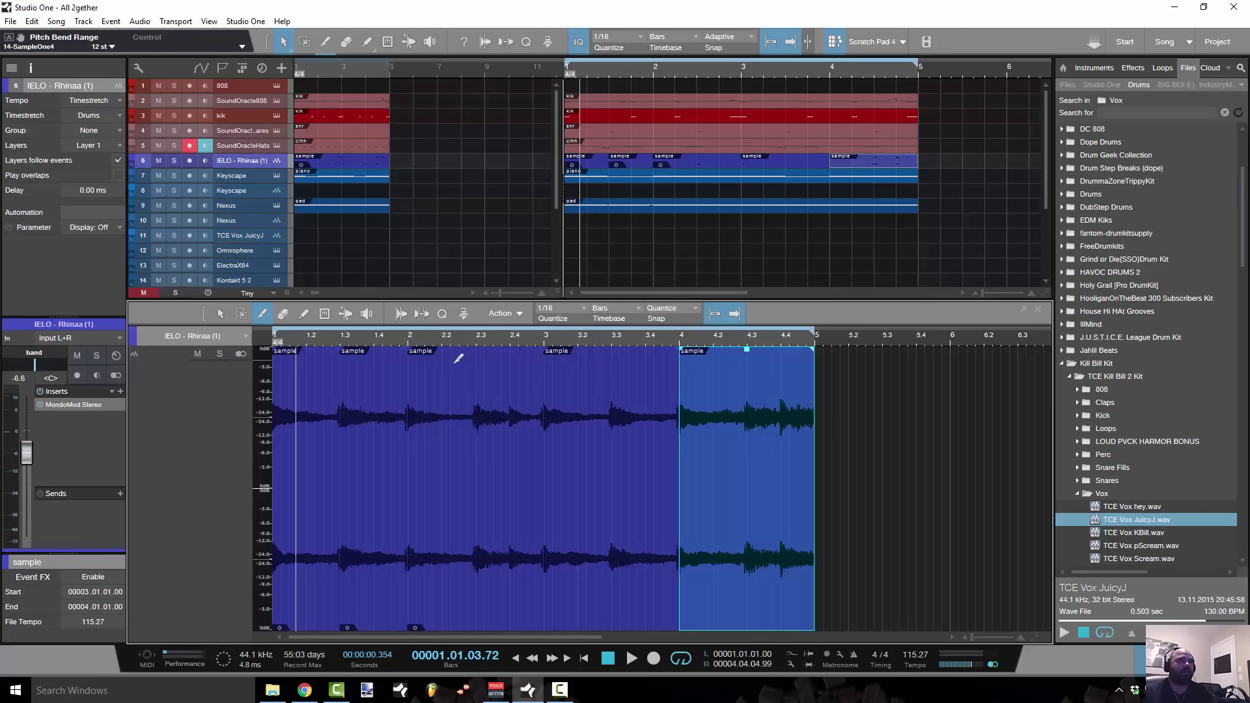
click(476, 379)
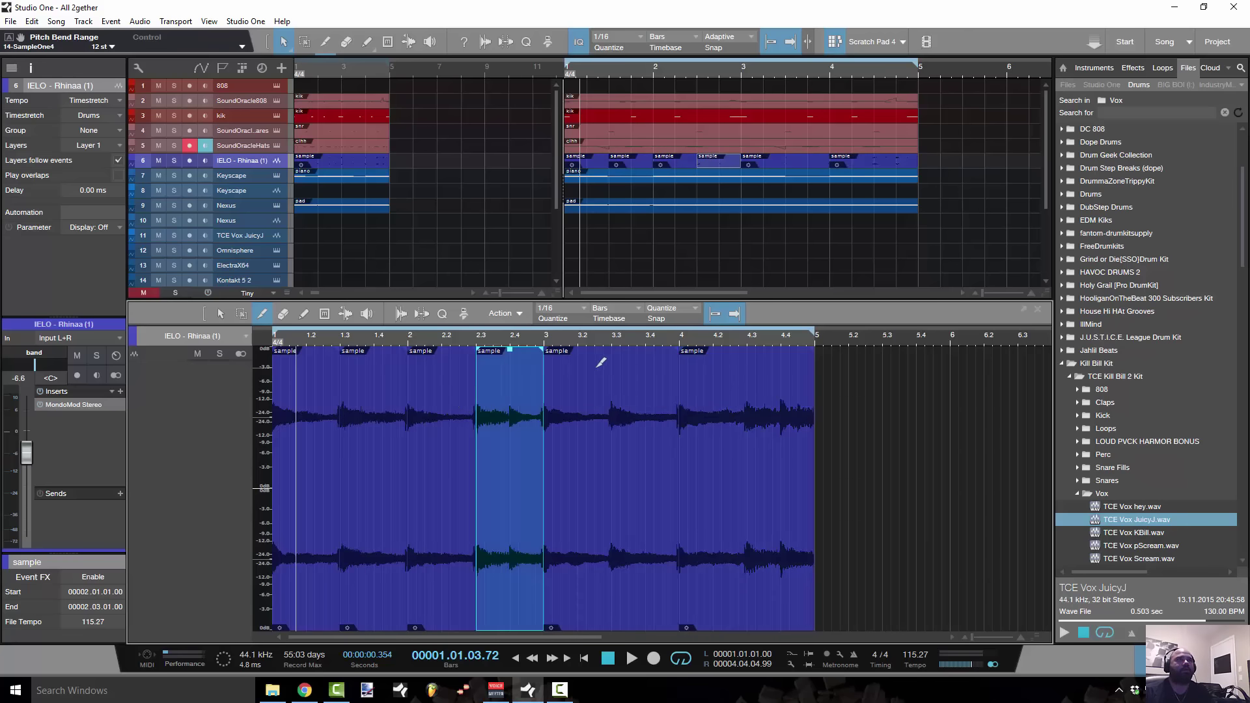
click(613, 369)
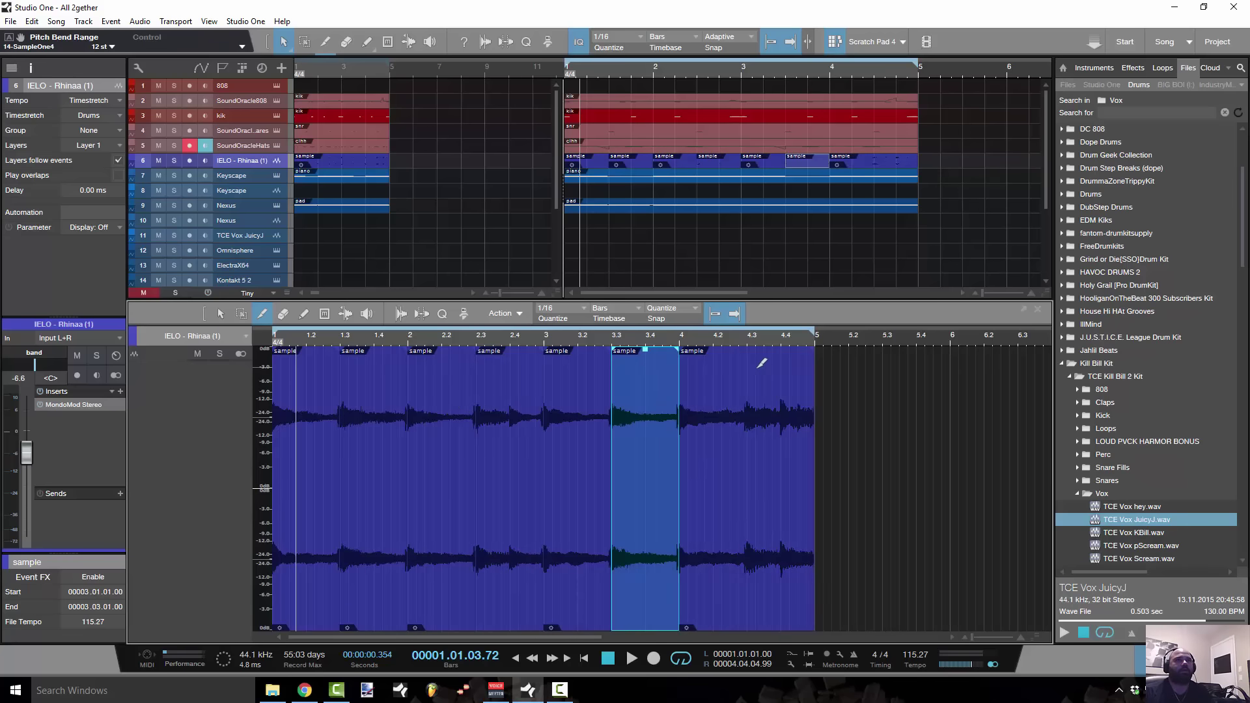
click(747, 369)
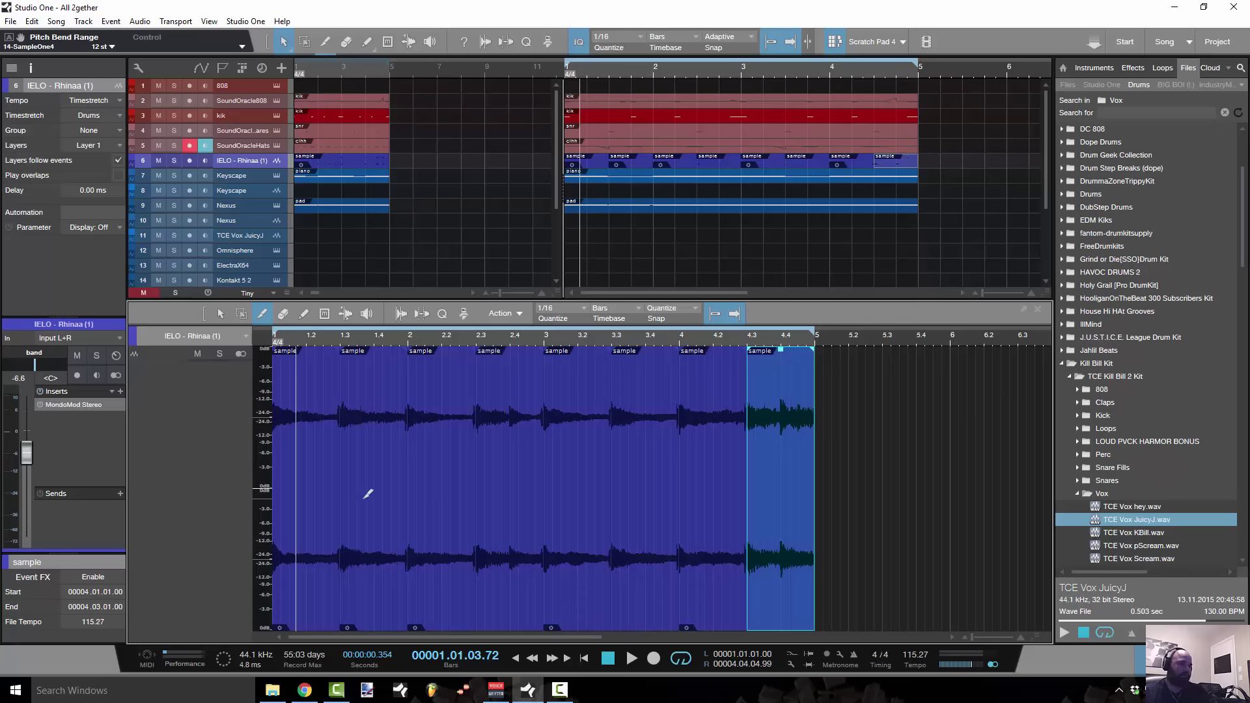
Delete the extra pieces so only hits at bars 1–4 remain, then play from bar 1.
key(1)
click(376, 515)
key(Delete)
click(443, 521)
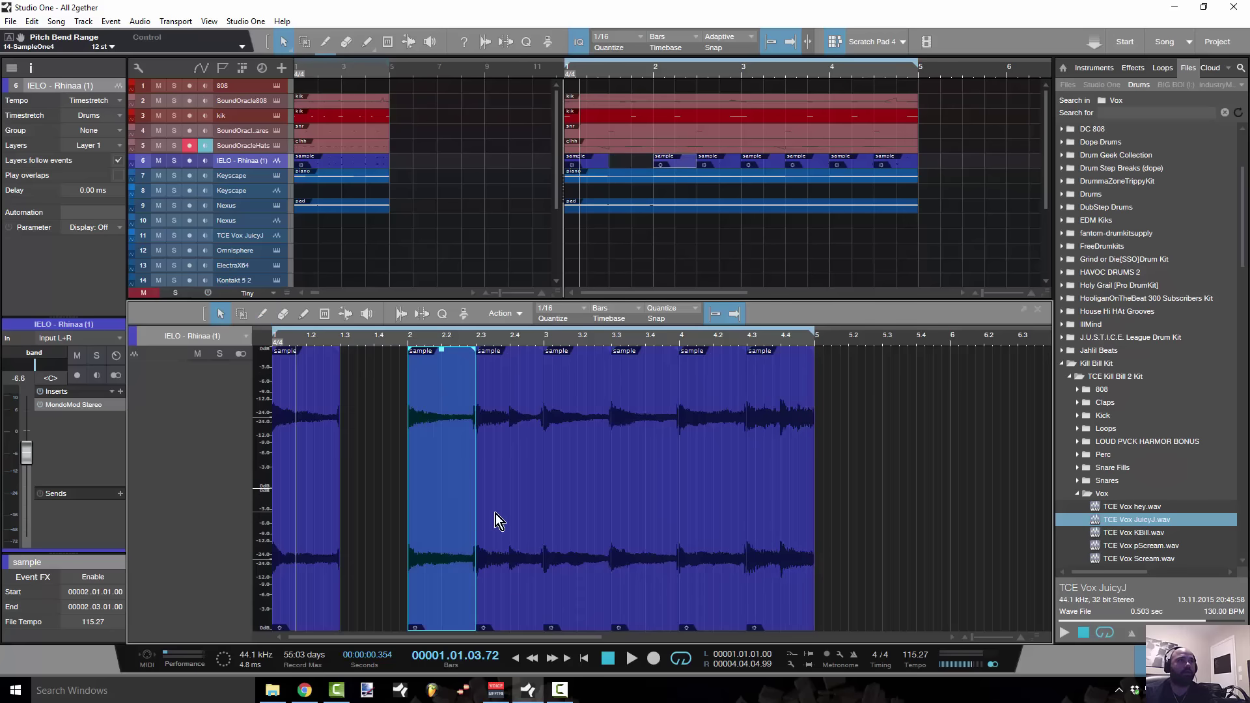
click(506, 513)
key(Delete)
click(645, 501)
key(Delete)
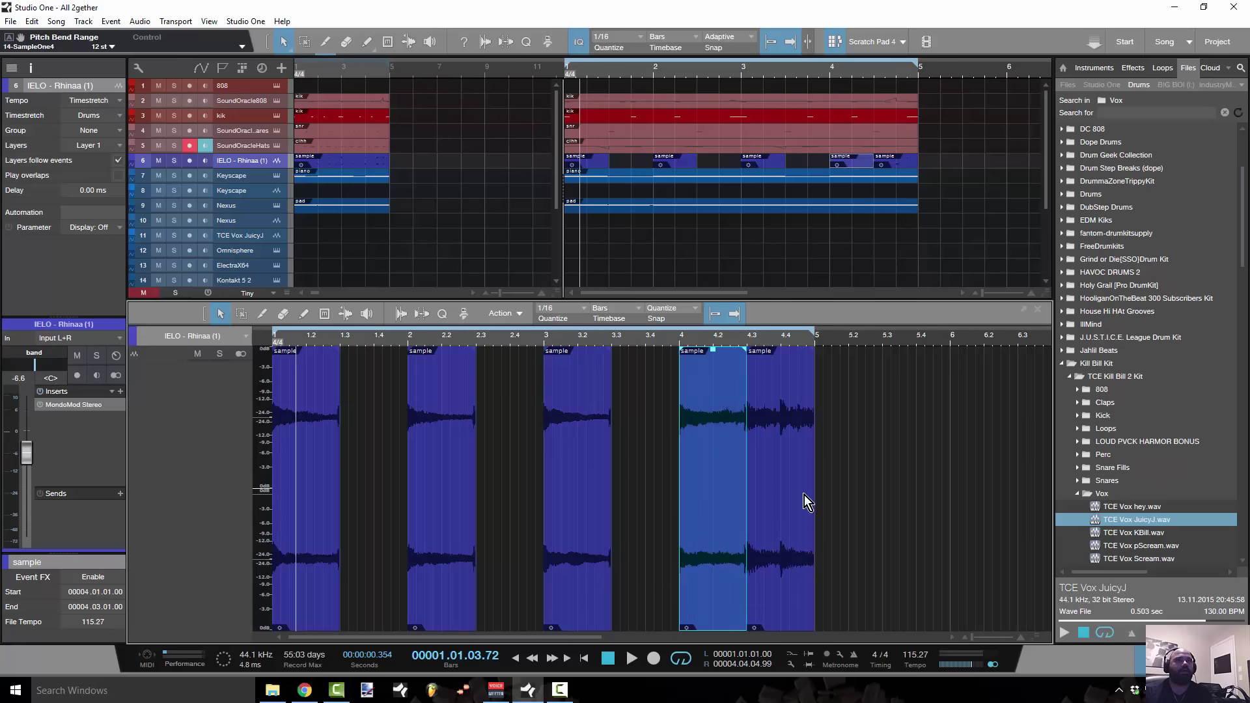
click(803, 495)
key(Delete)
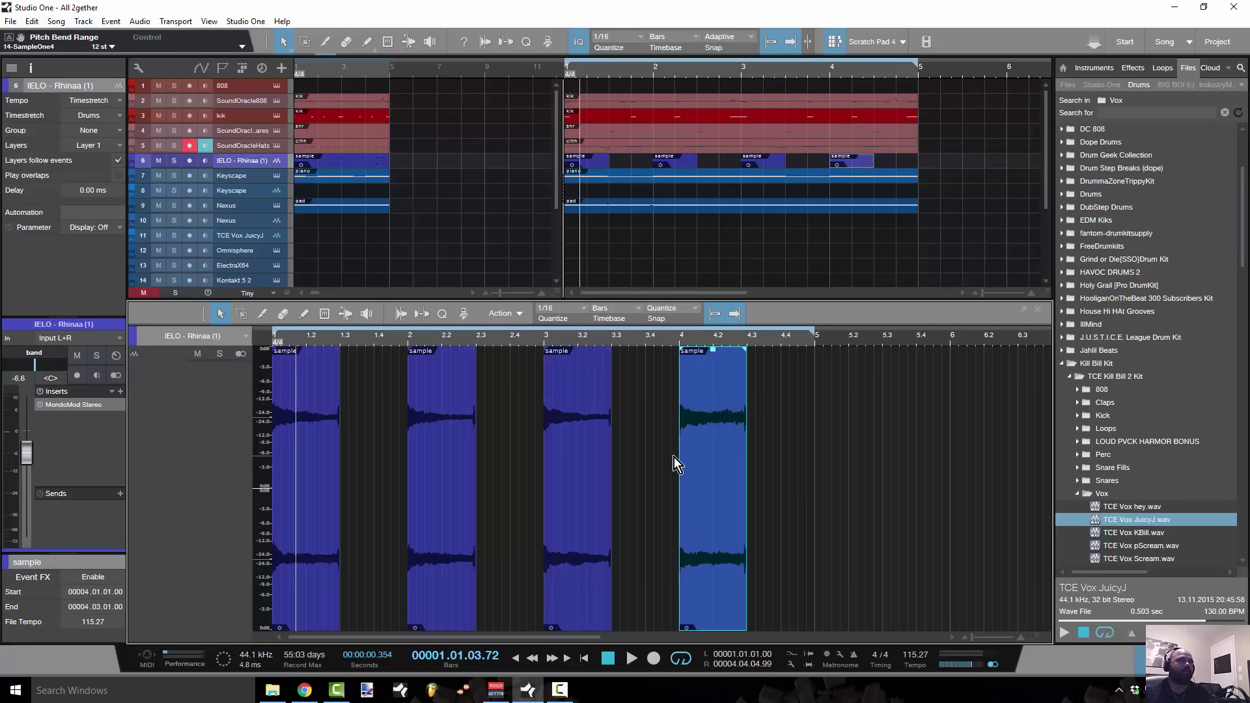
click(565, 74)
key(space)
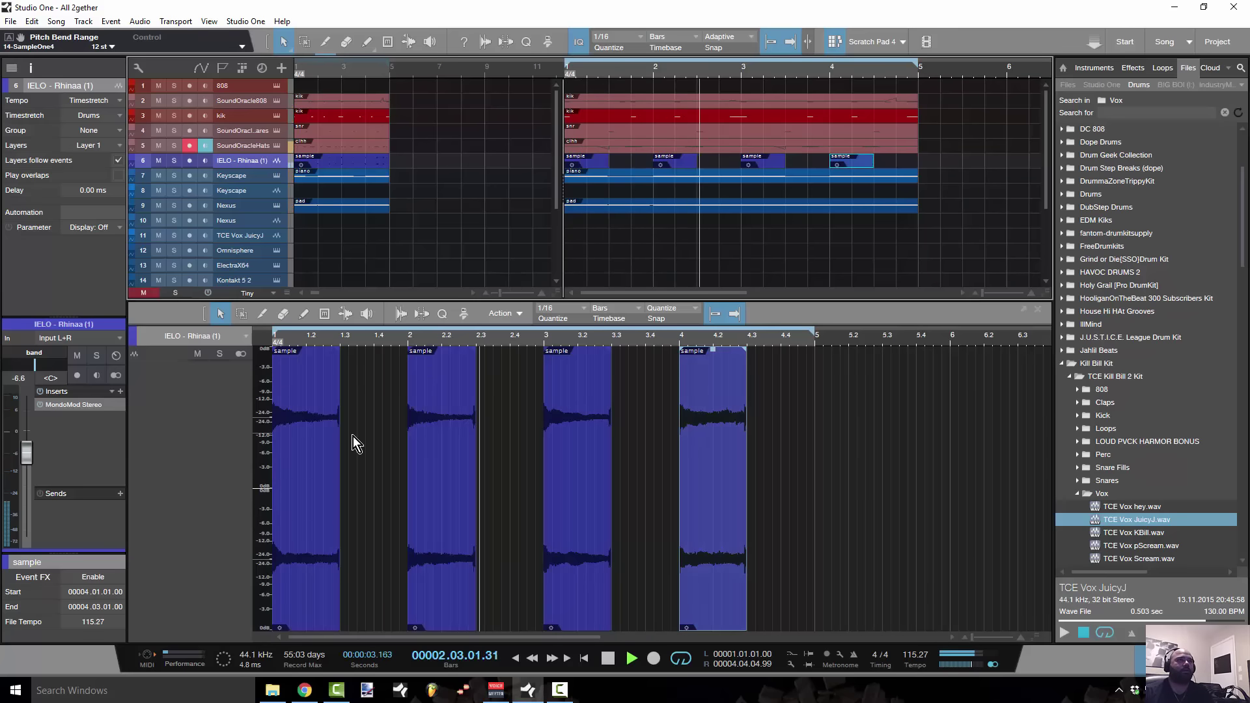
Give all four vocal hits a fade-out, lengthened to about 240 ms.
drag(791, 477, 331, 476)
drag(340, 355, 330, 359)
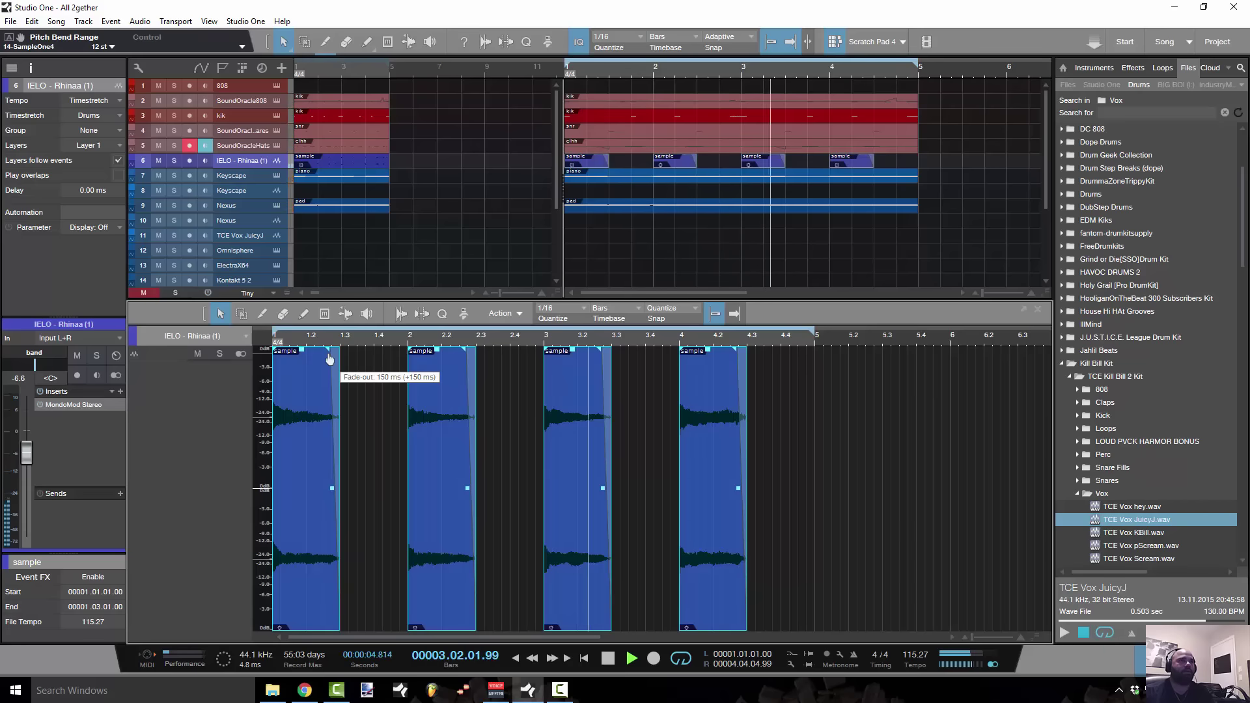
drag(328, 359, 322, 359)
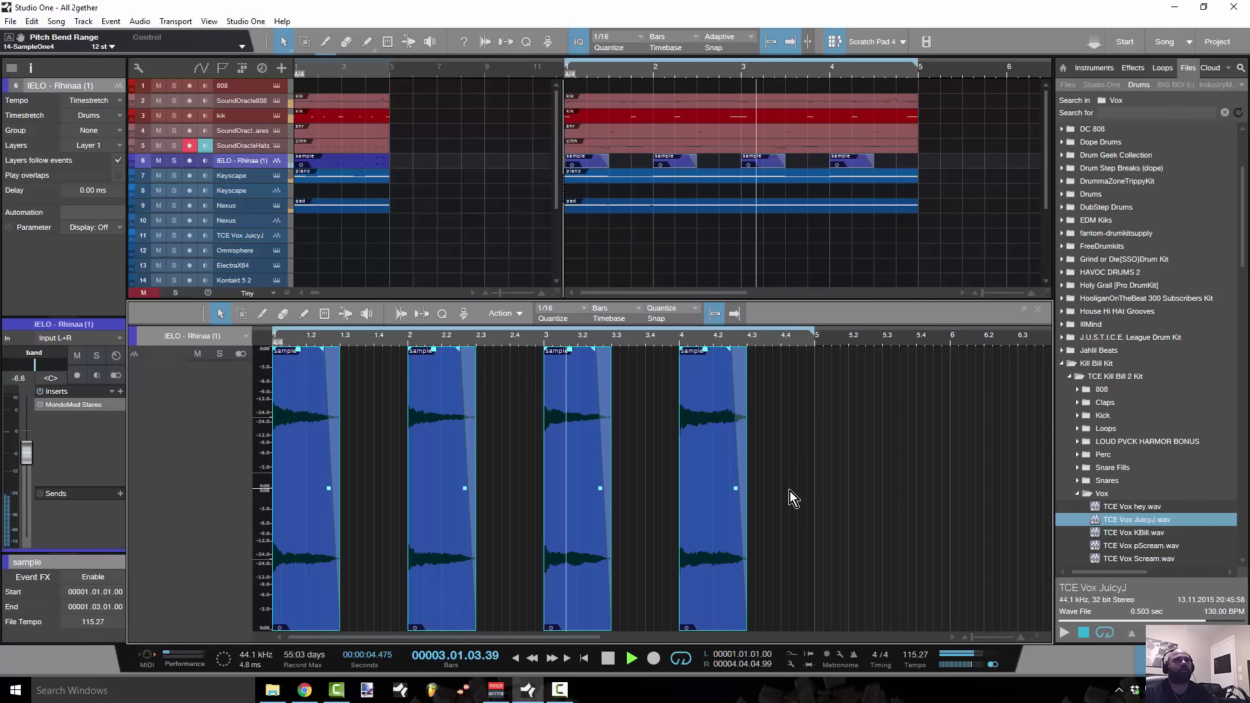
Split the bar 2 and bar 4 hits near 2.2 and 4.2, delete the tails, and copy both hits.
key(space)
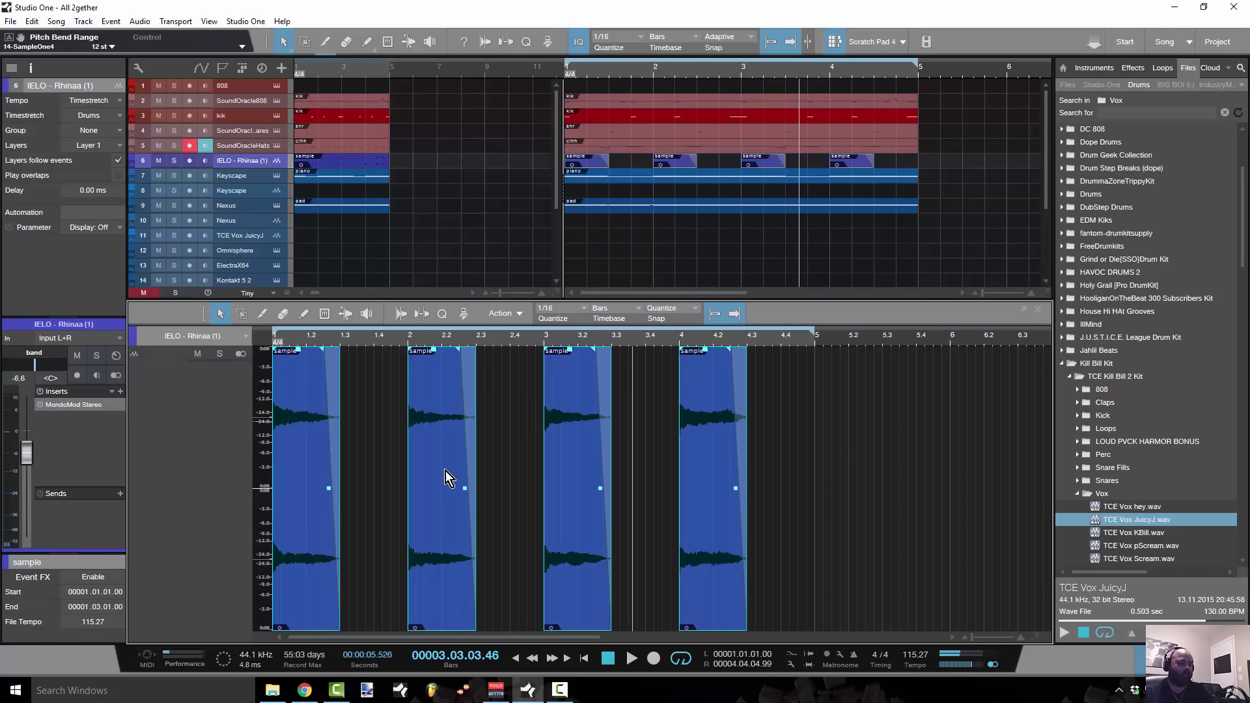
click(446, 354)
click(716, 380)
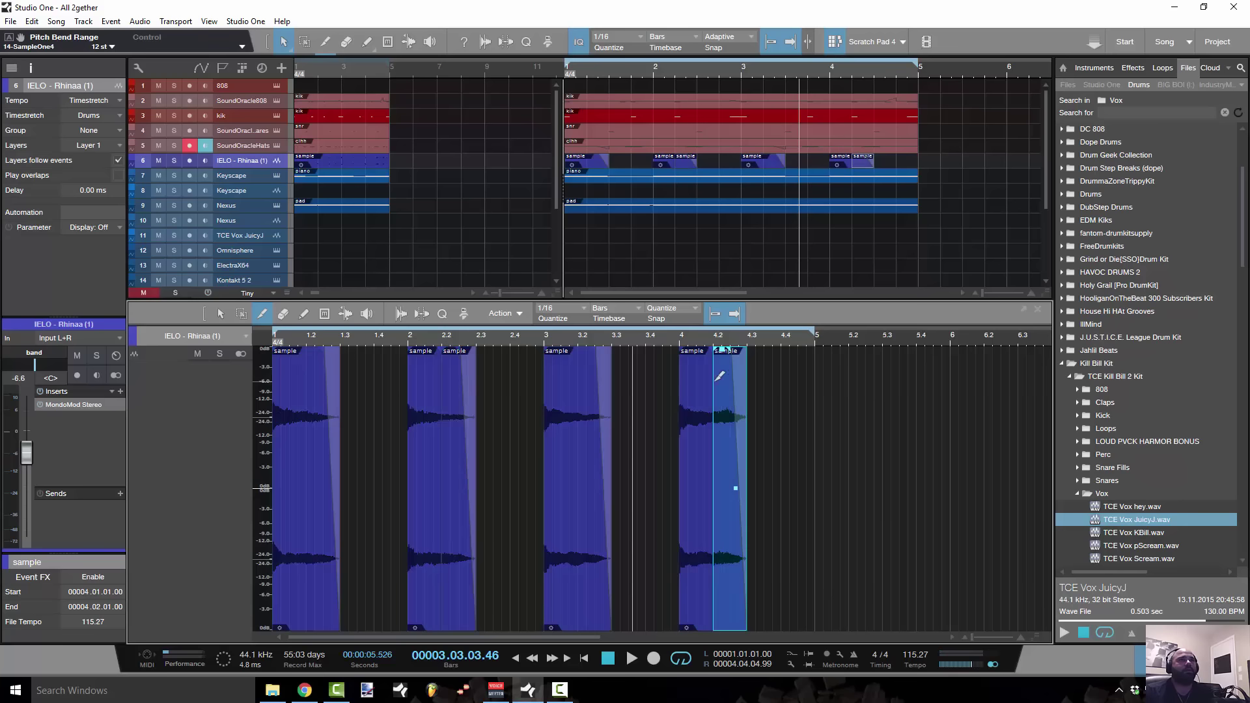
key(1)
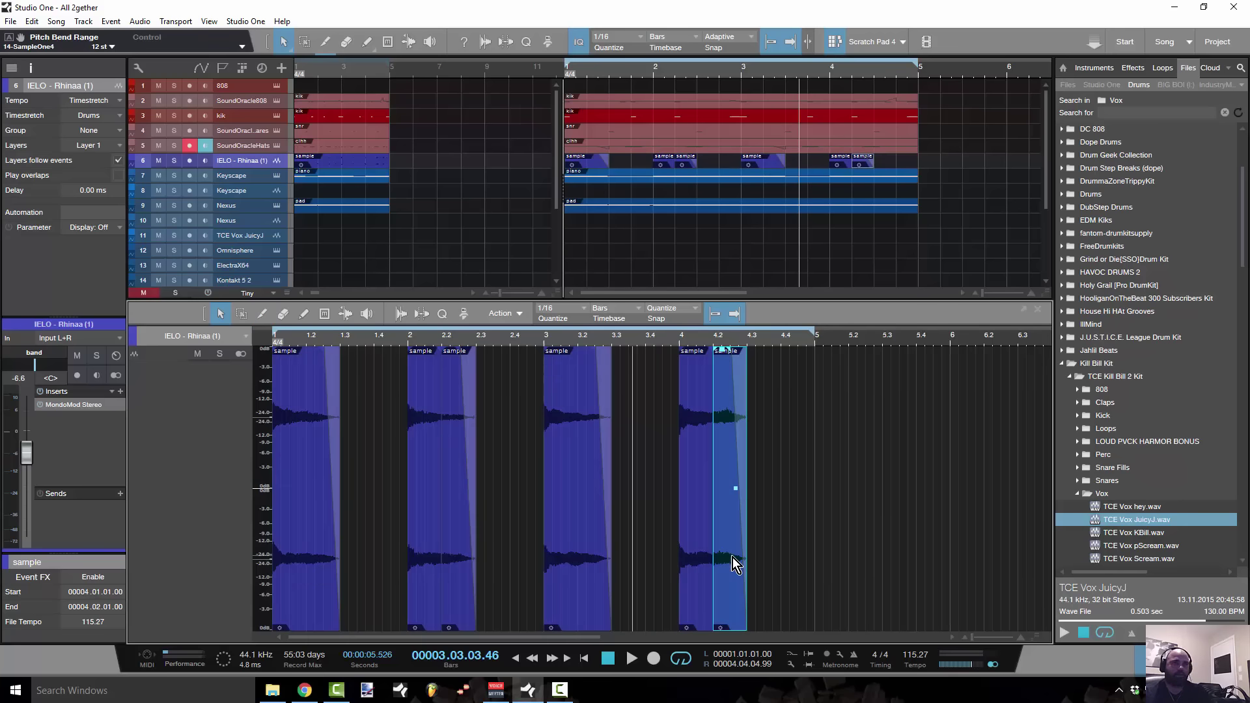
key(Delete)
click(462, 542)
key(Delete)
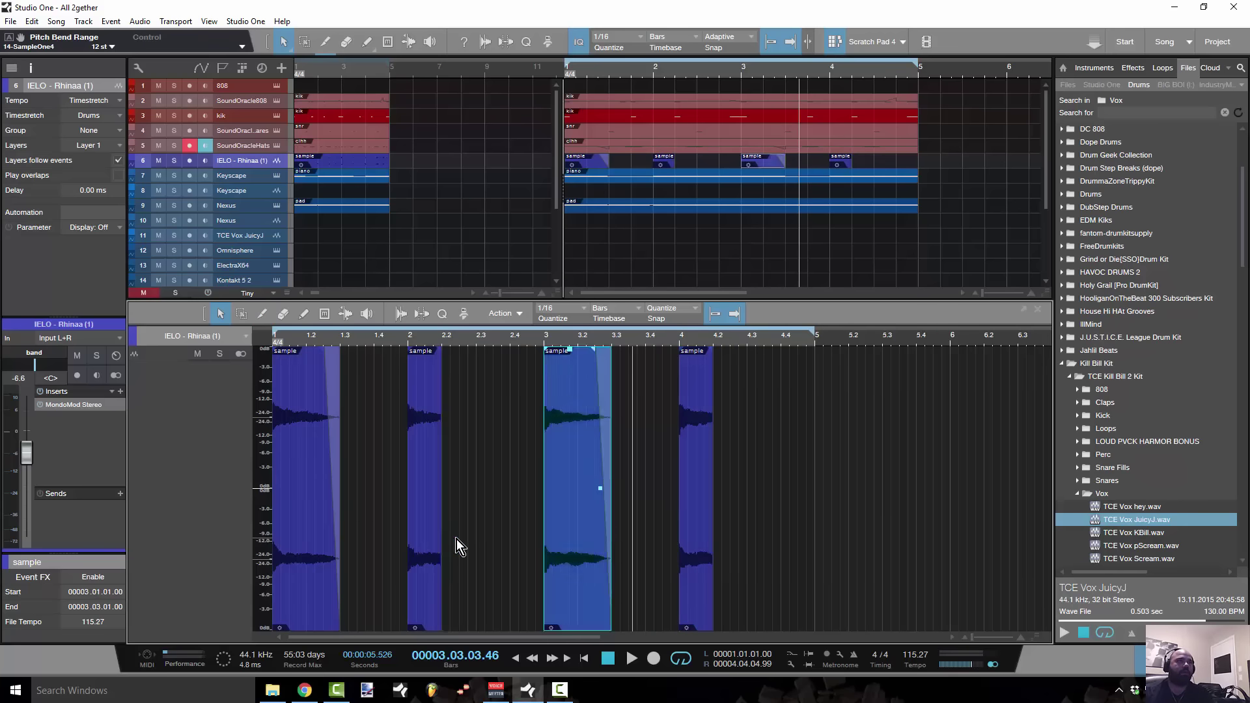
click(432, 540)
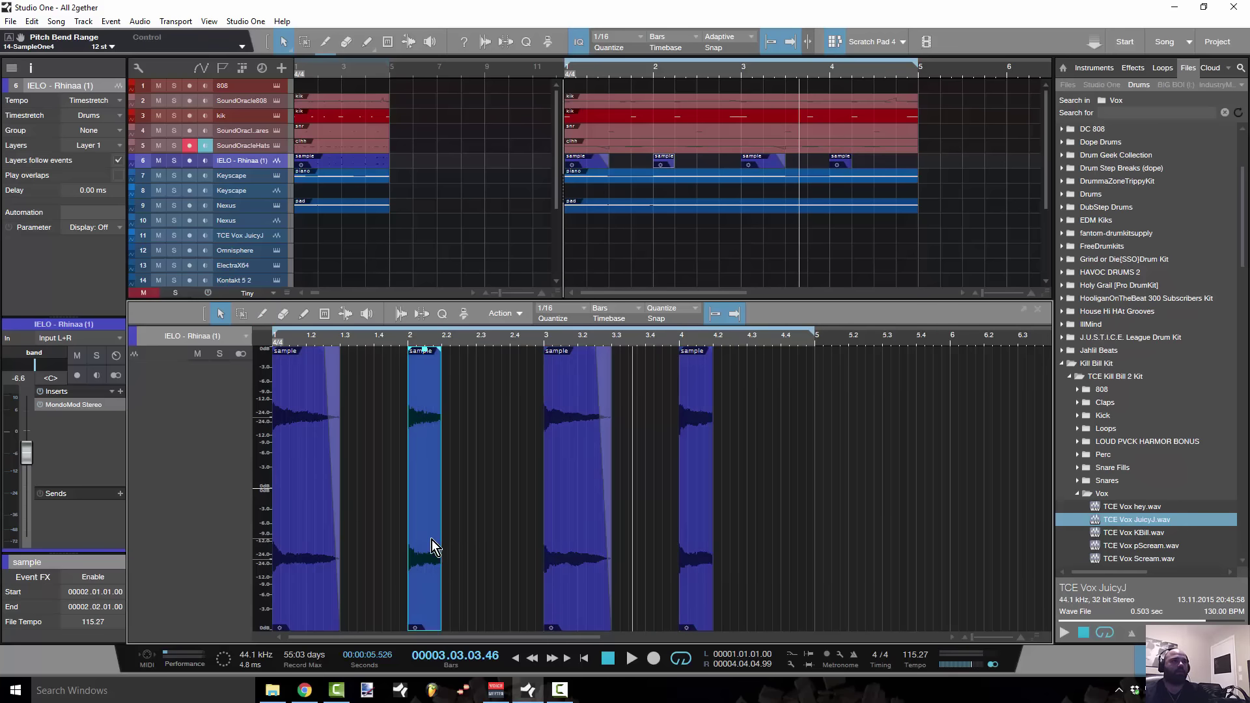
shift+click(698, 534)
drag(427, 531, 462, 533)
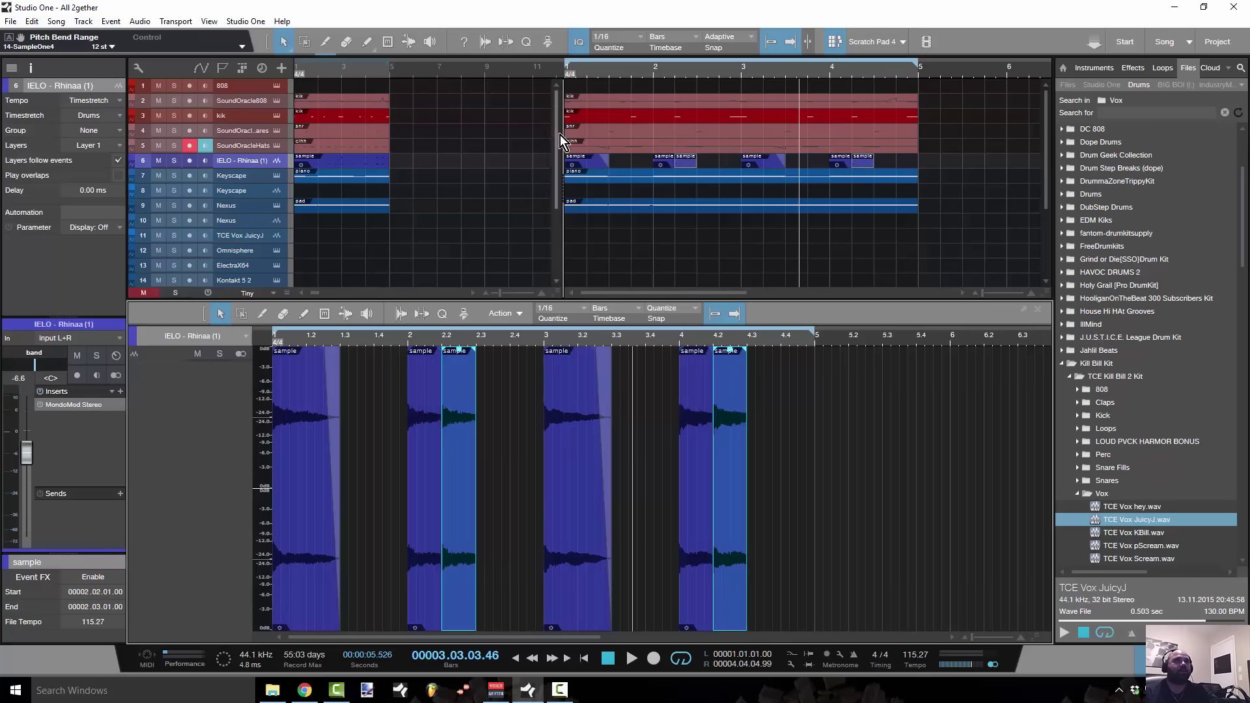
Audition from bar 1, copy the hits again, delete the extra copy near 2.3, and shorten the 4.3 hit.
click(565, 77)
key(space)
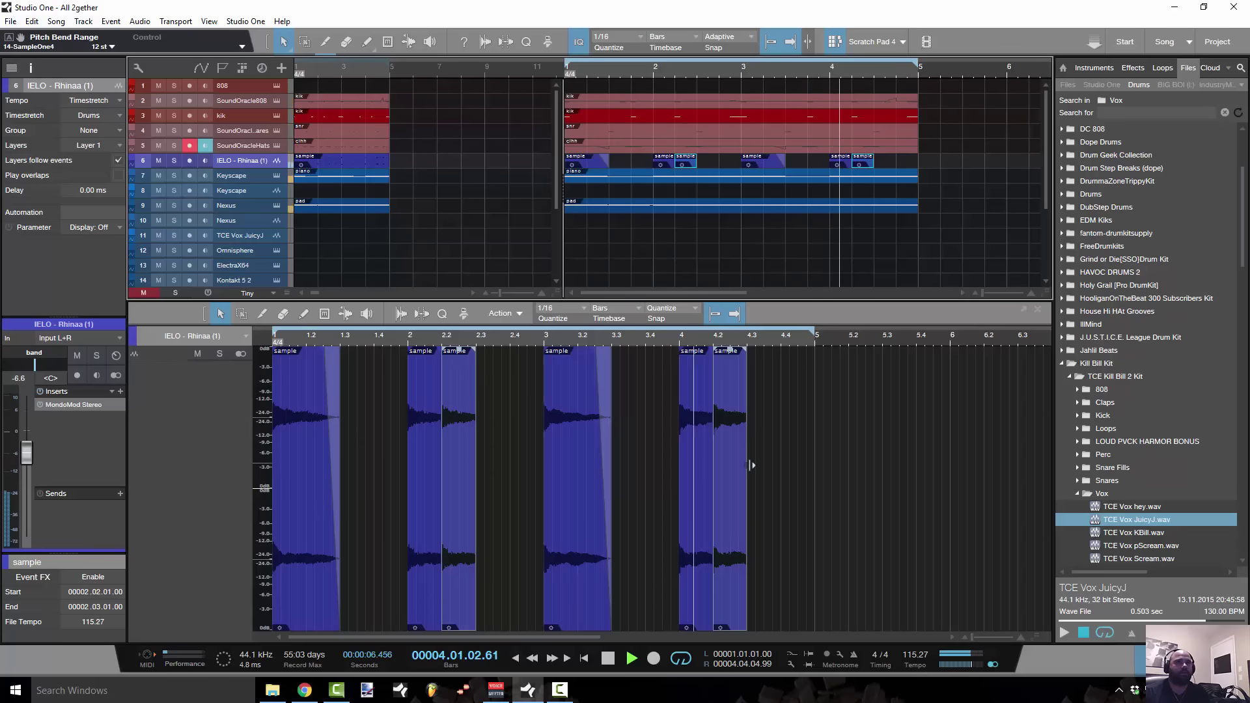
key(space)
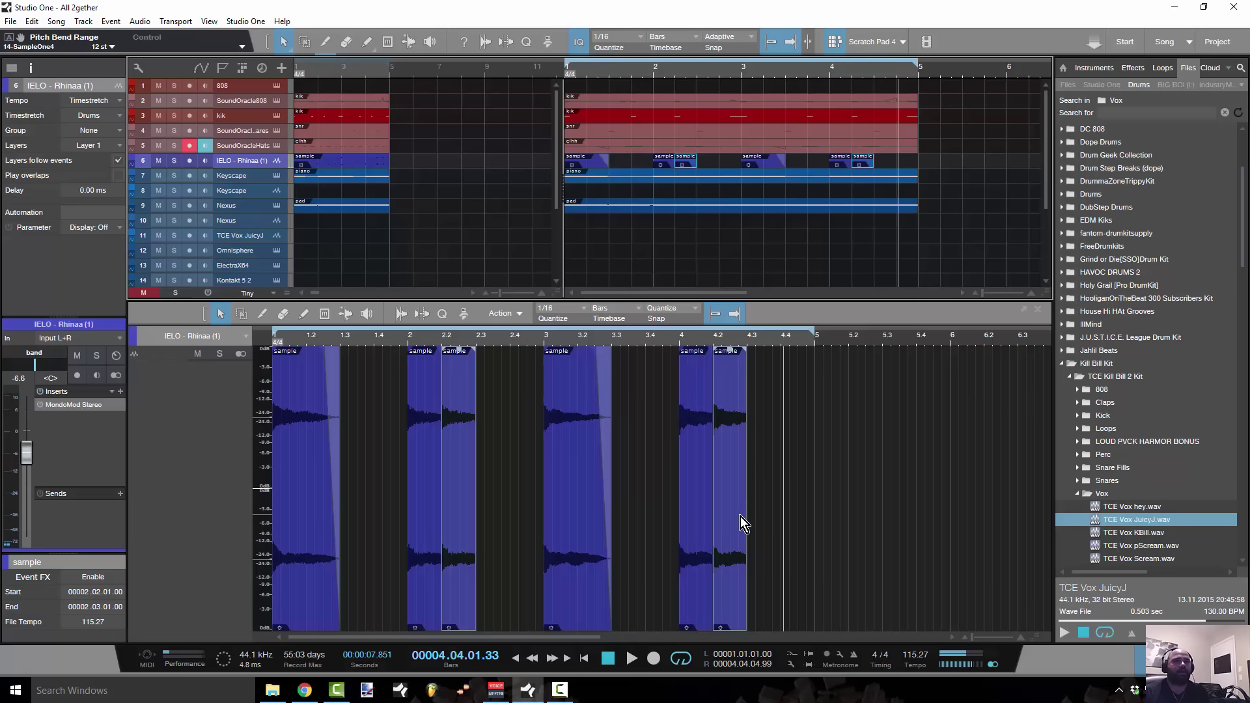
drag(736, 522, 772, 526)
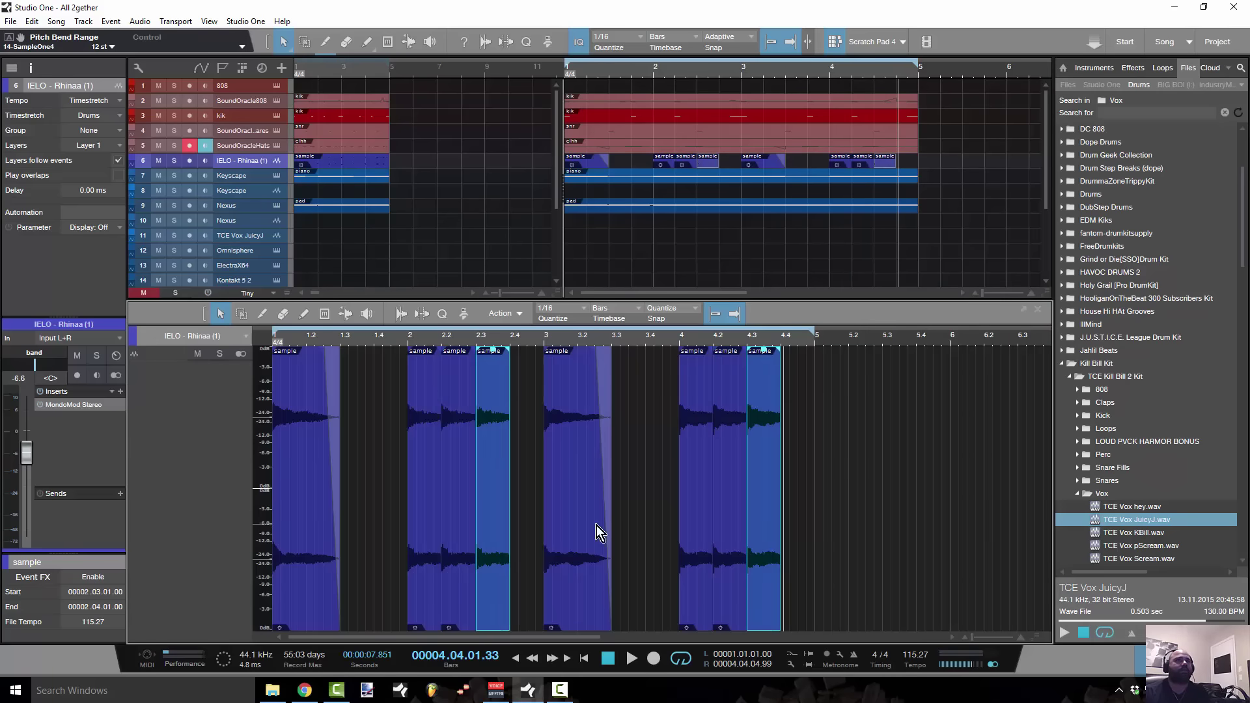
click(500, 533)
key(Delete)
click(603, 522)
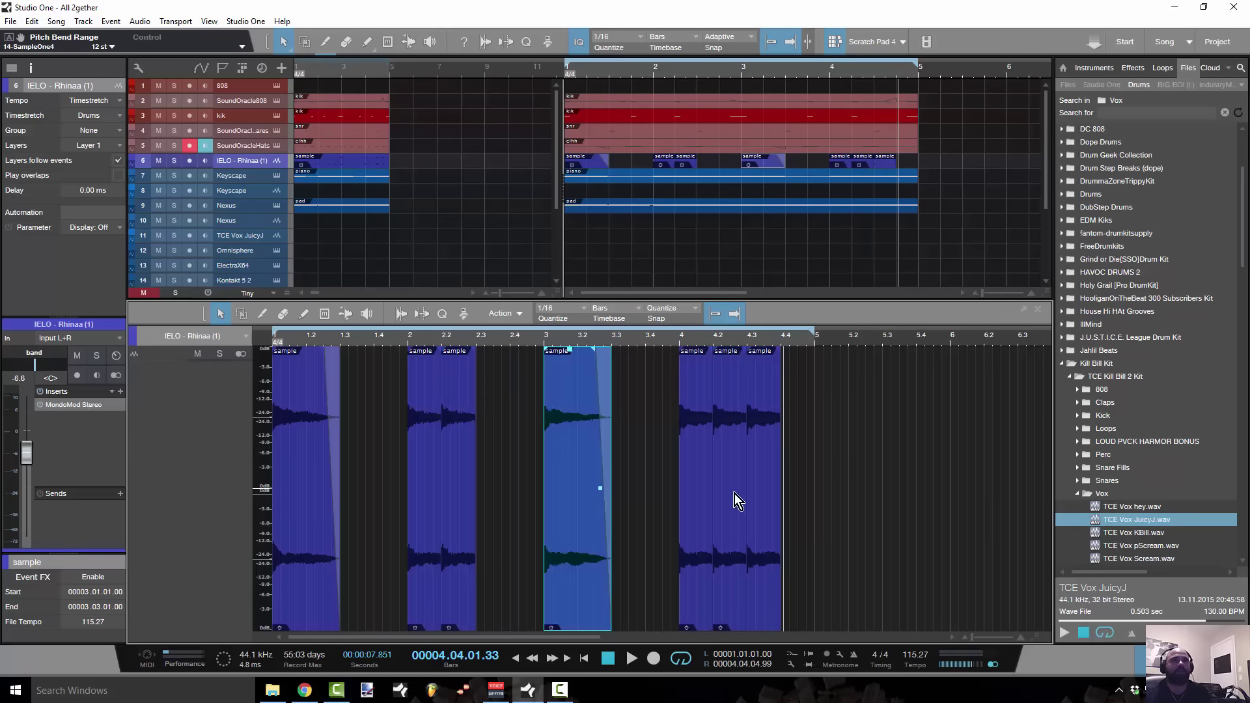
drag(781, 496, 763, 499)
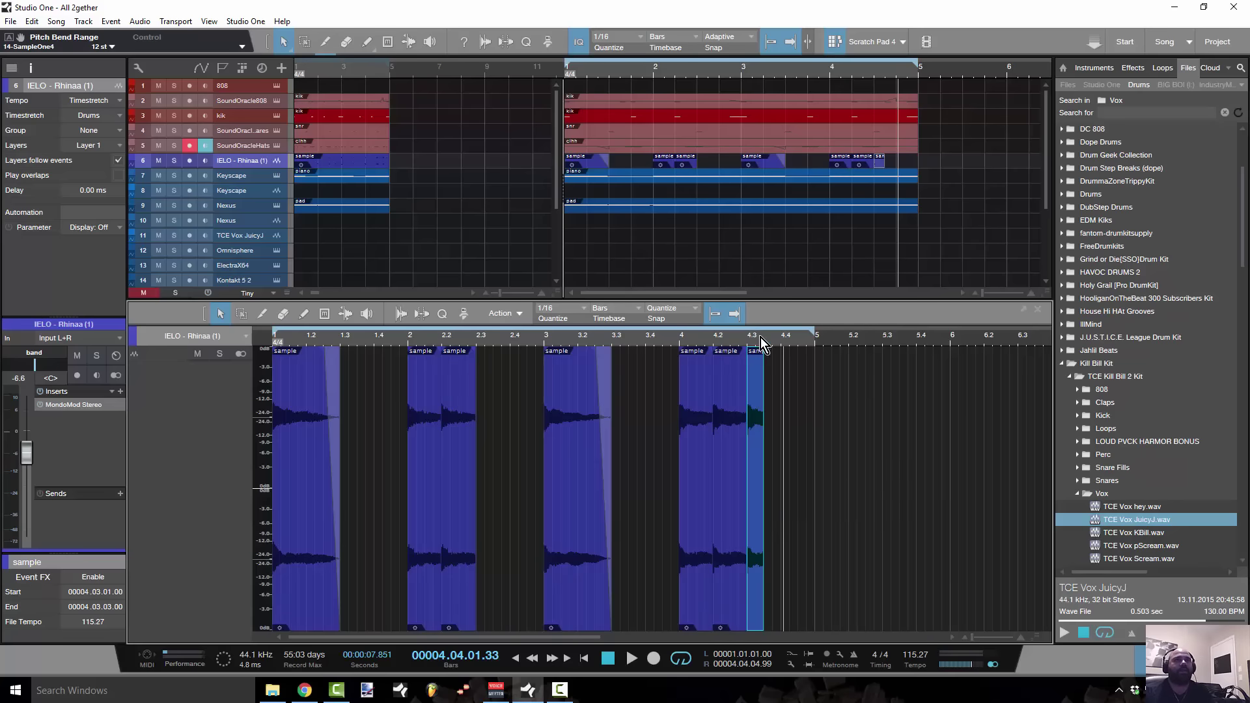
drag(760, 337, 756, 365)
Set the grid to 1/16 triplets, slice the bar 4.3 hit, and nudge the remaining slice later.
click(553, 310)
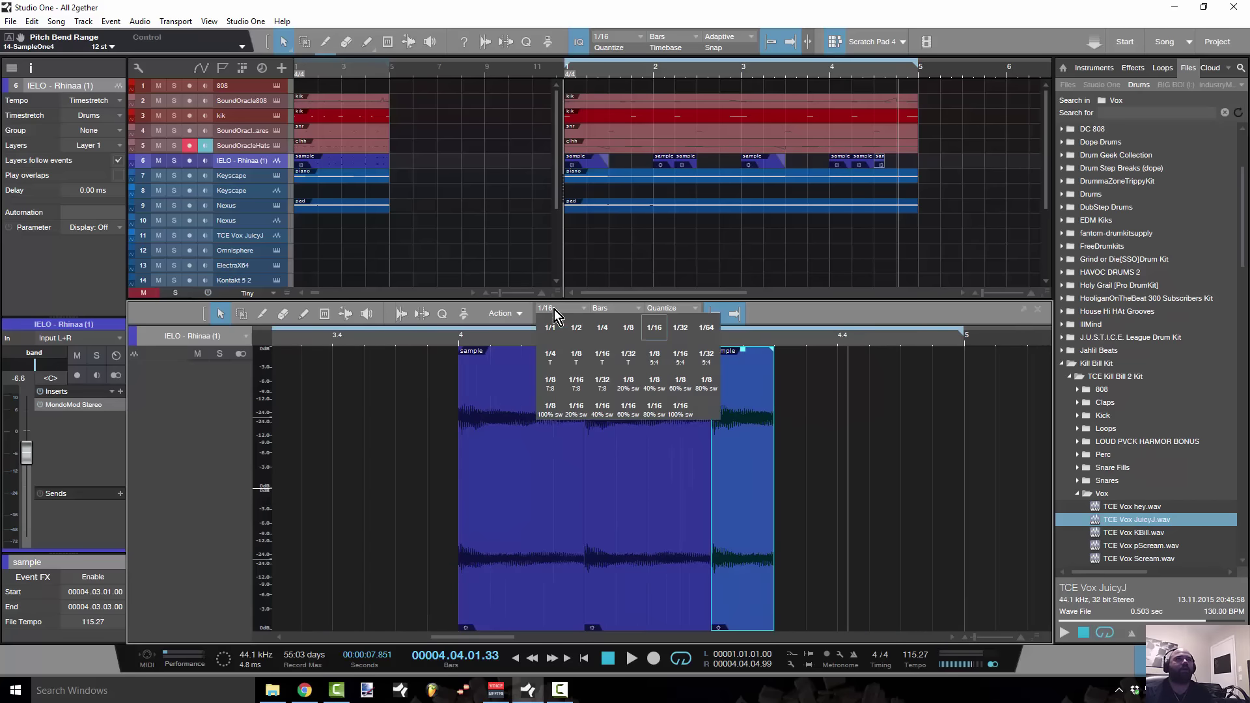
click(603, 356)
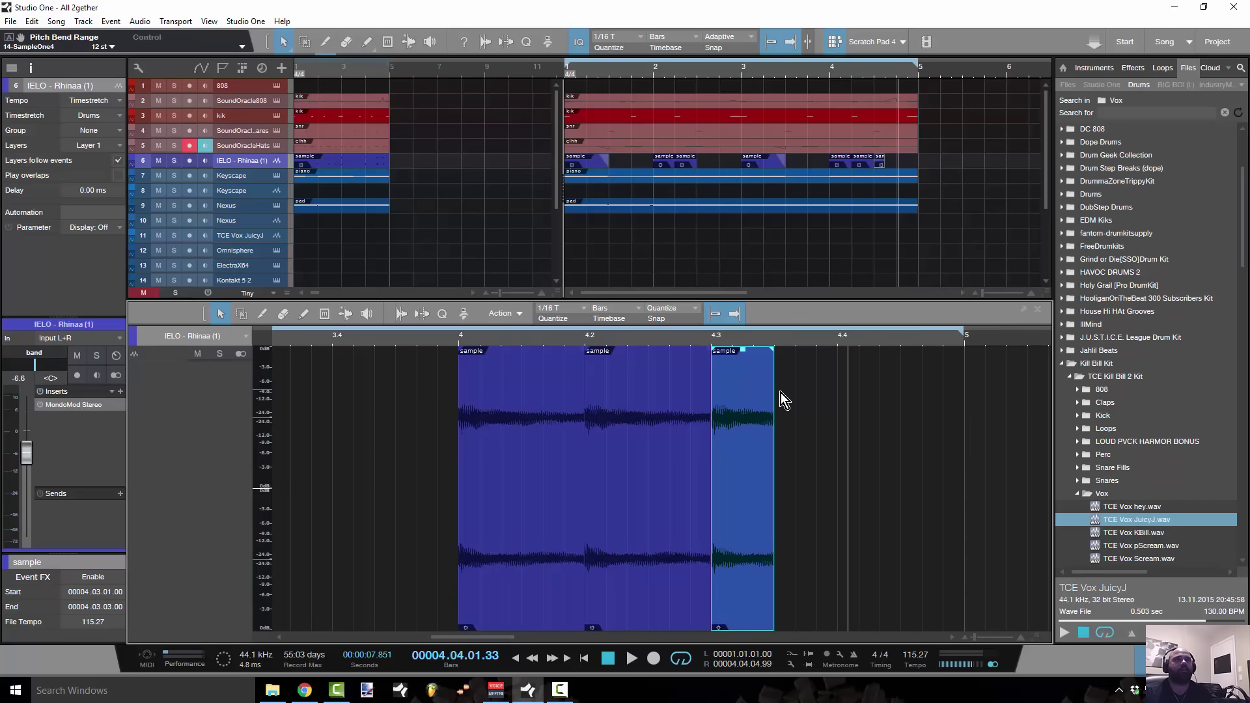
key(alt+x)
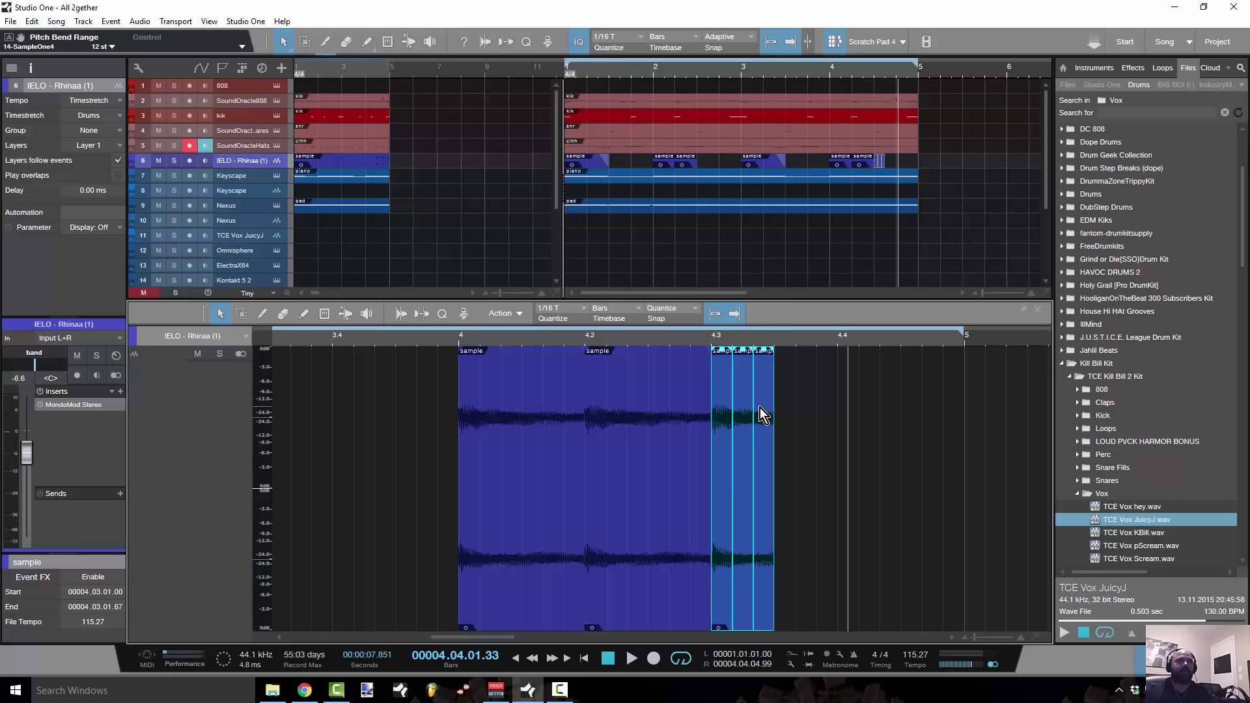
click(760, 500)
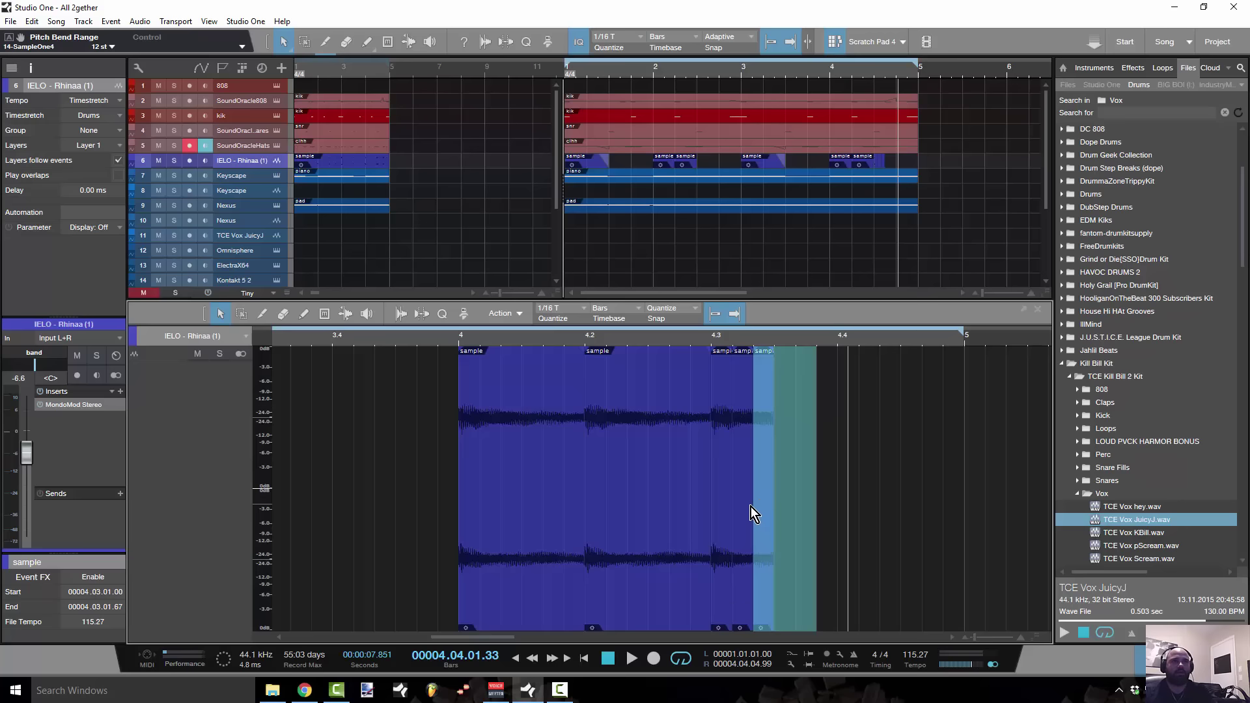
key(Delete)
click(742, 511)
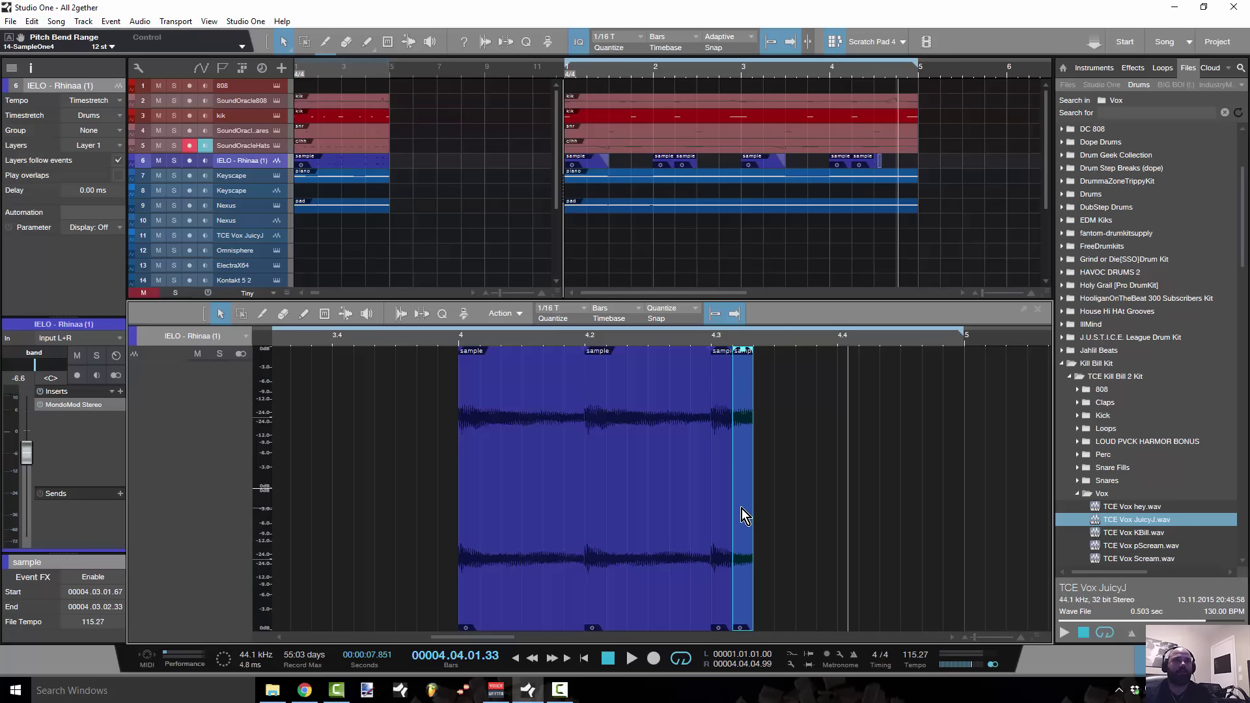
key(Delete)
click(729, 511)
drag(729, 515, 771, 470)
Play the pattern from the start, then copy the three short slices to bar 4.4.
key(w)
click(727, 318)
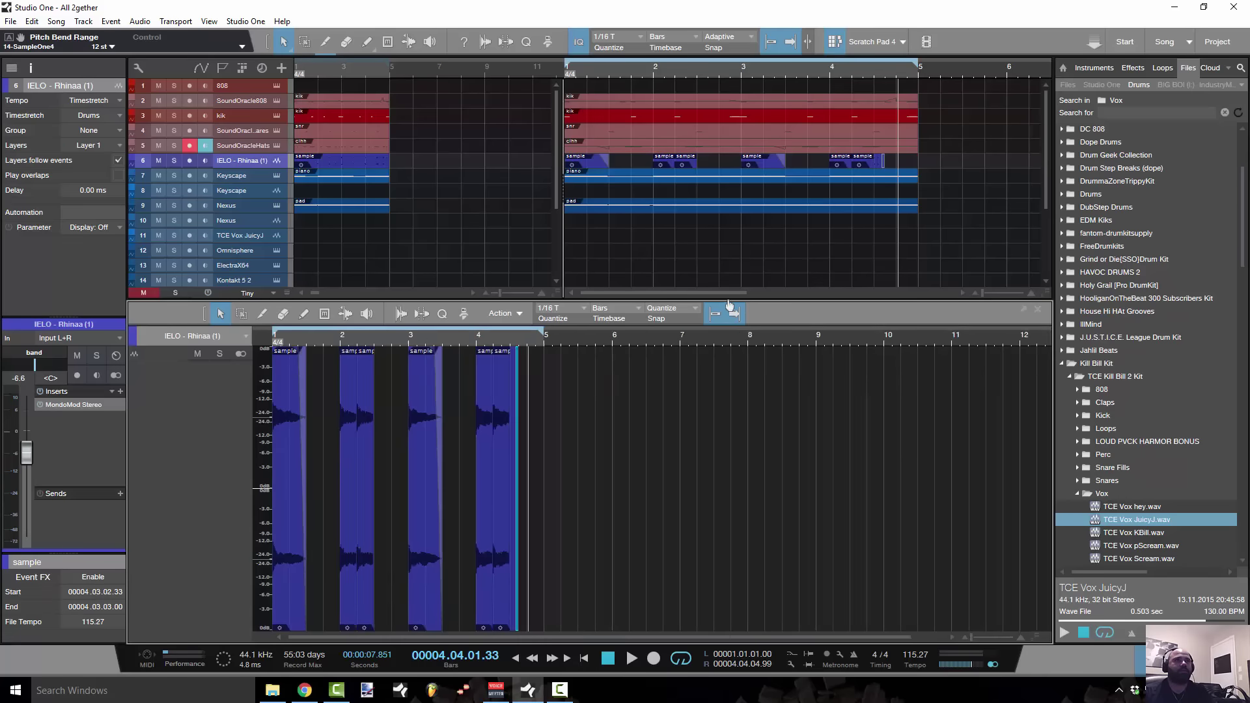
key(space)
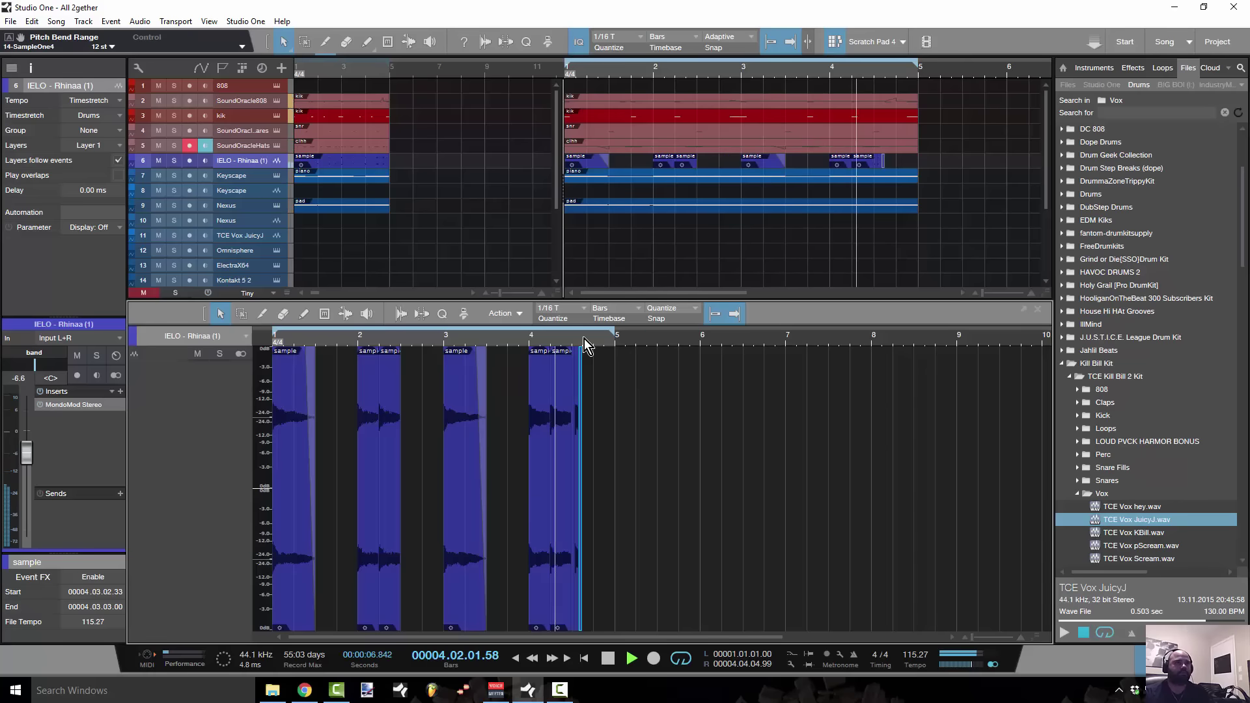
key(space)
drag(584, 345, 599, 378)
drag(531, 432, 647, 444)
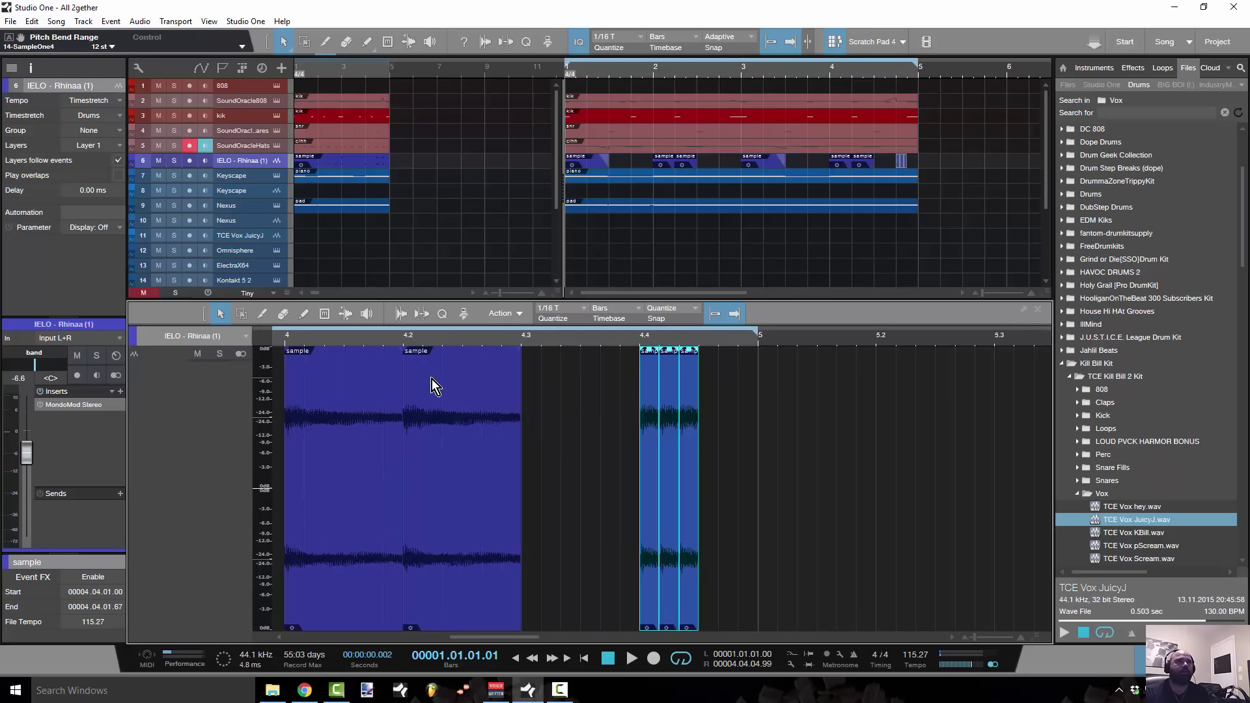
Lower the three short slices' volume, audition from bar 4, then remove the stray clip near 4.8.
click(279, 338)
key(space)
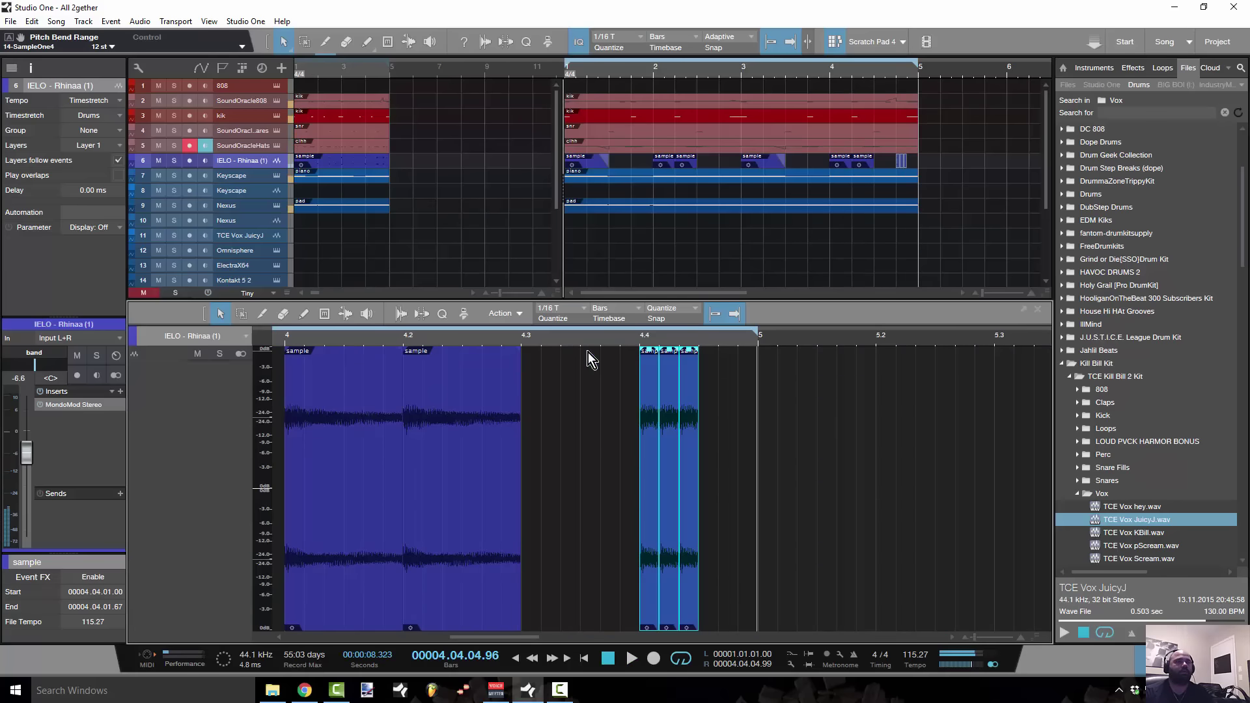
click(744, 448)
drag(739, 456, 653, 404)
drag(651, 357, 651, 404)
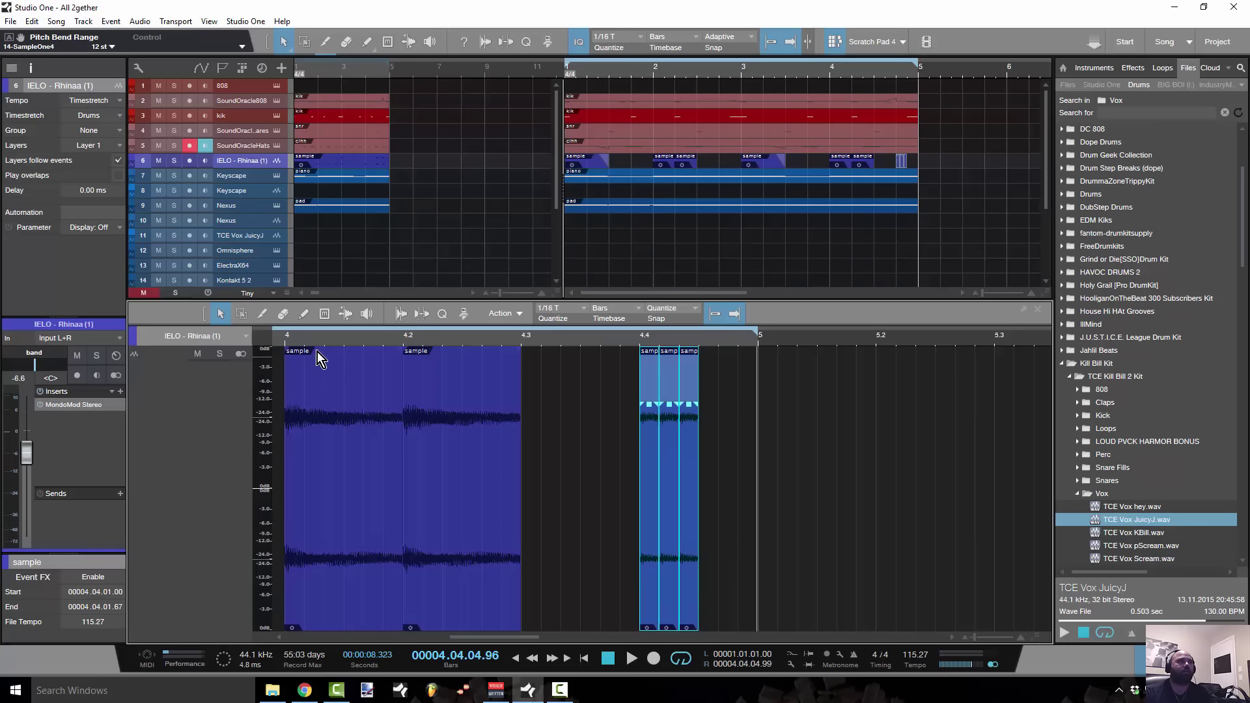
click(284, 341)
key(space)
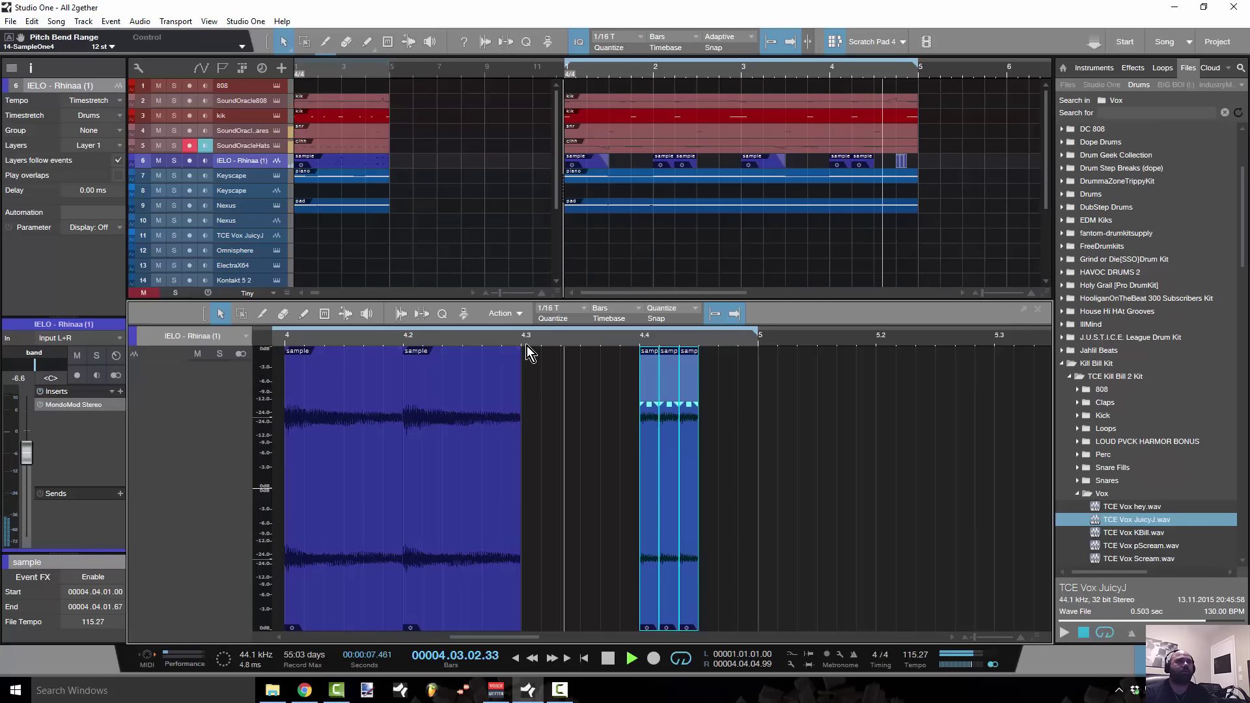
key(space)
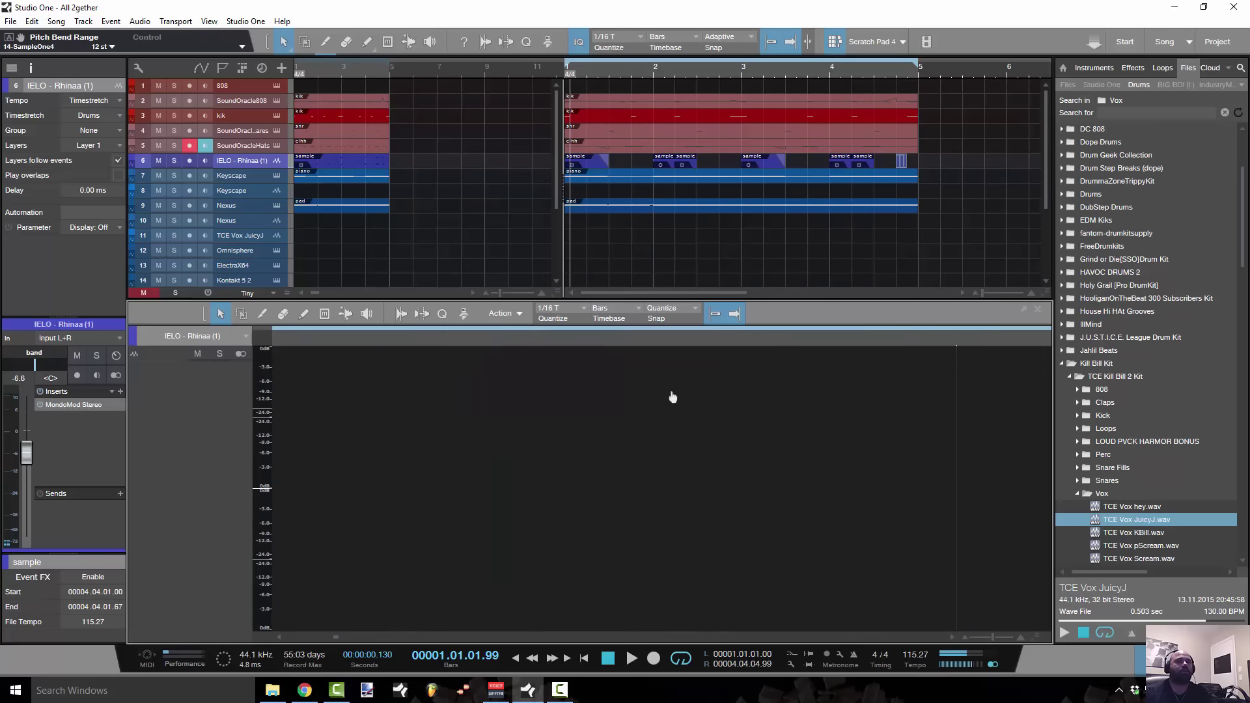
drag(715, 333, 727, 479)
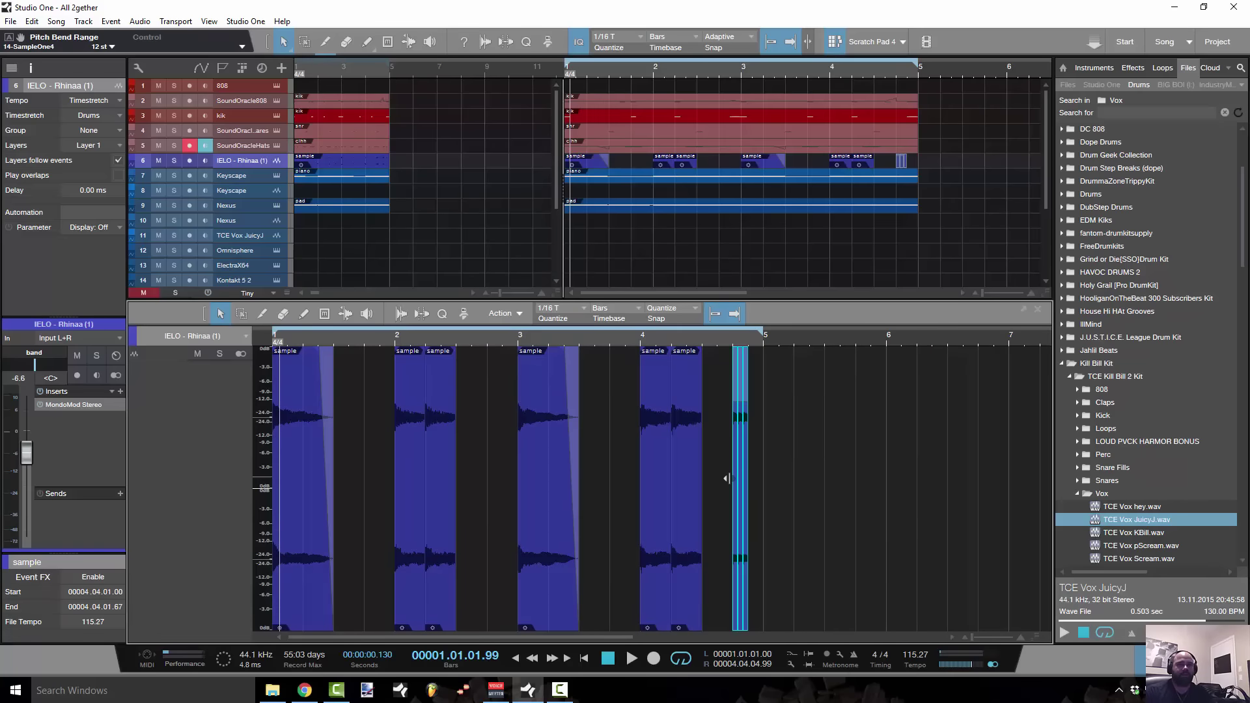
key(ctrl+z)
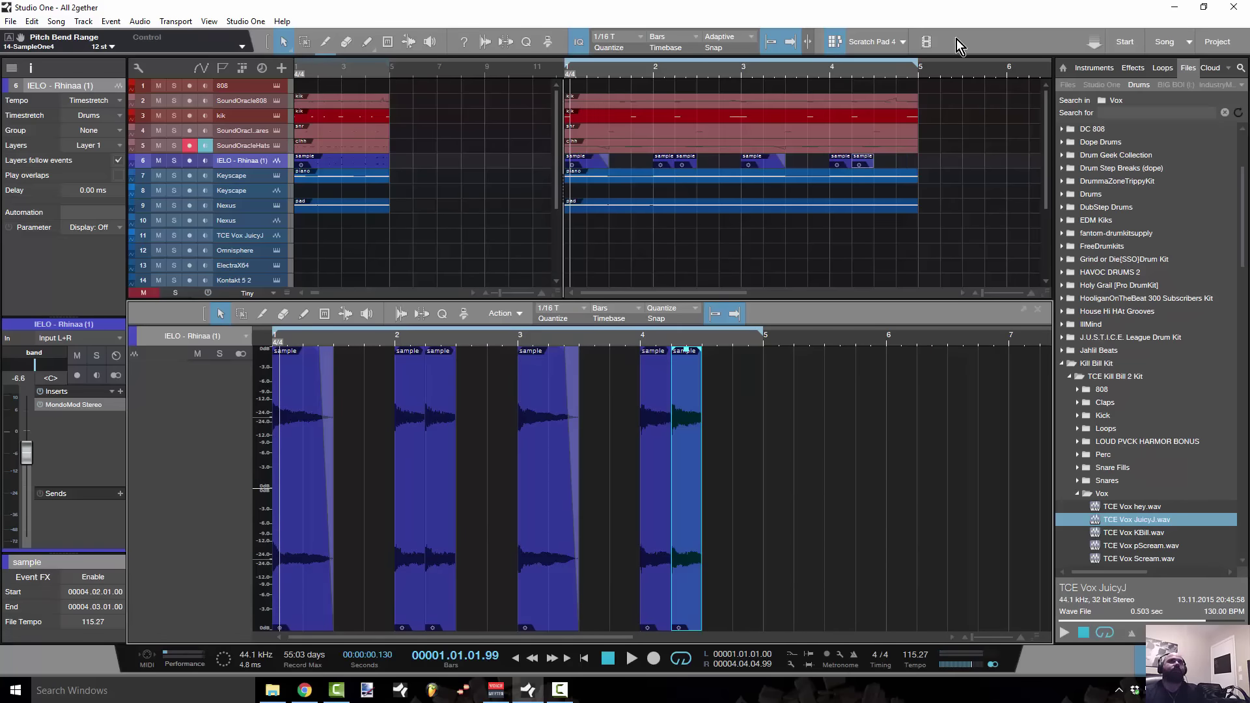
Use Rename Scratch Pad to change Scratch Pad 4's name to 'verse4'.
click(902, 41)
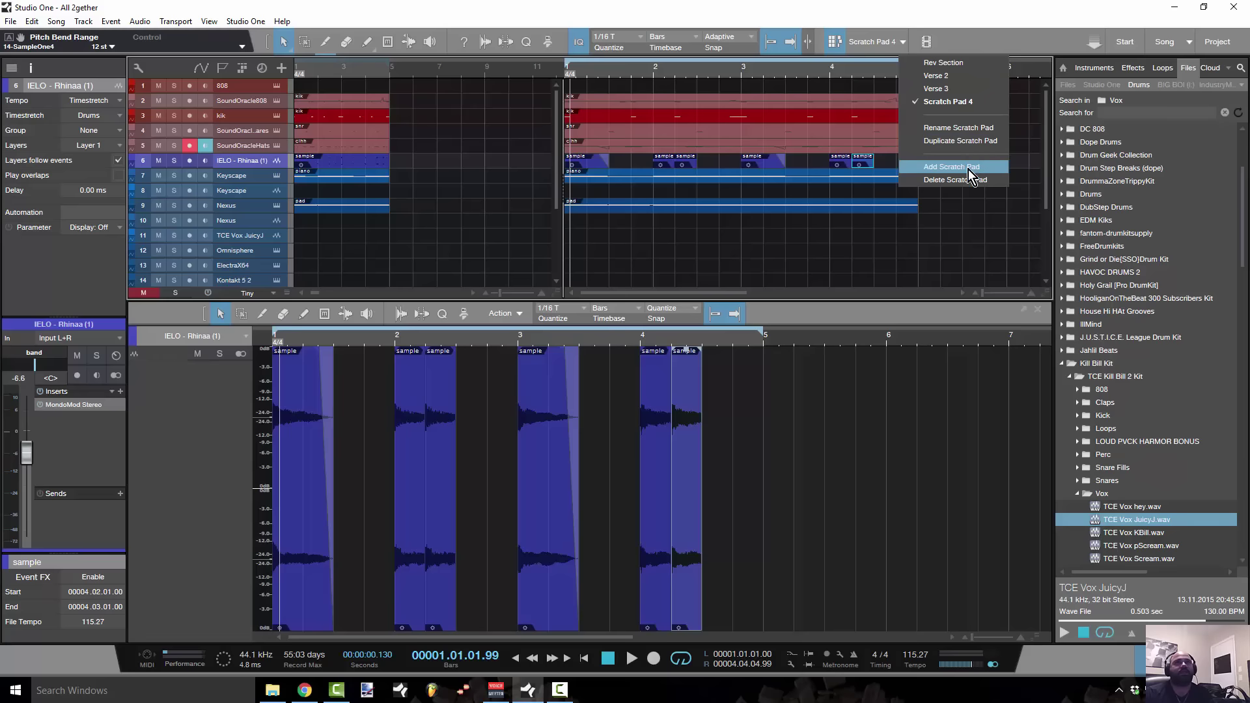
click(985, 128)
key(BackSpace)
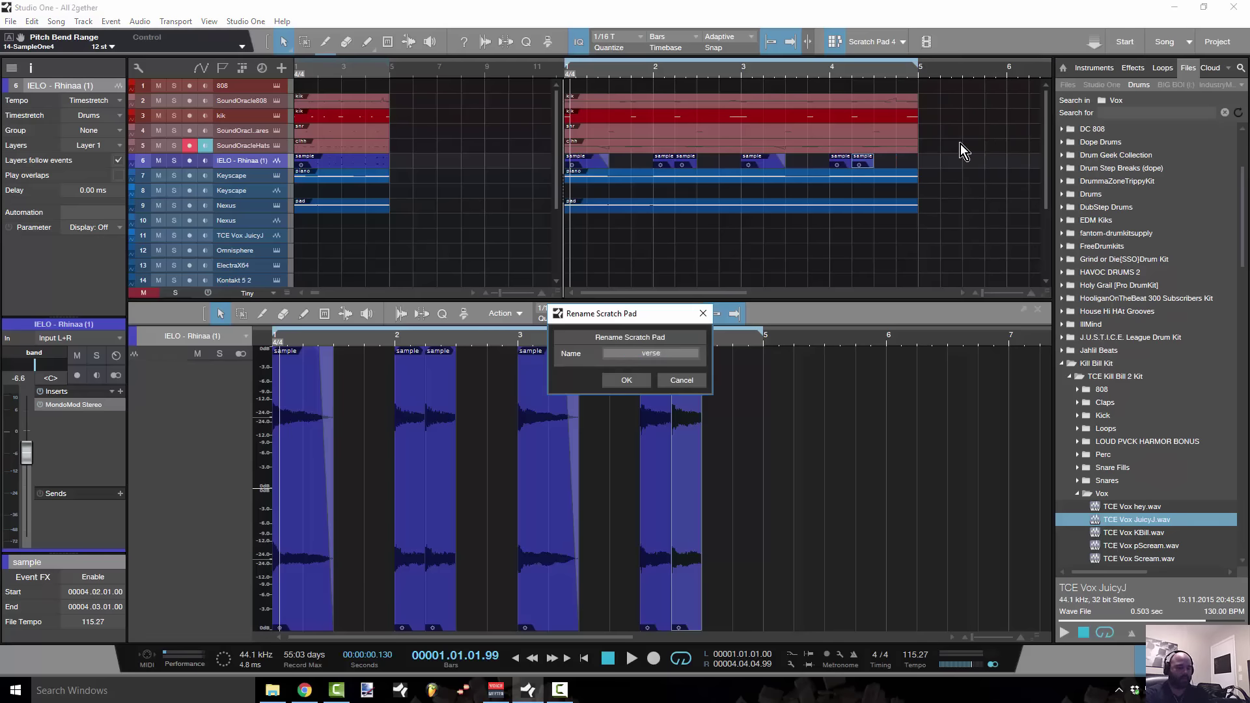
click(649, 383)
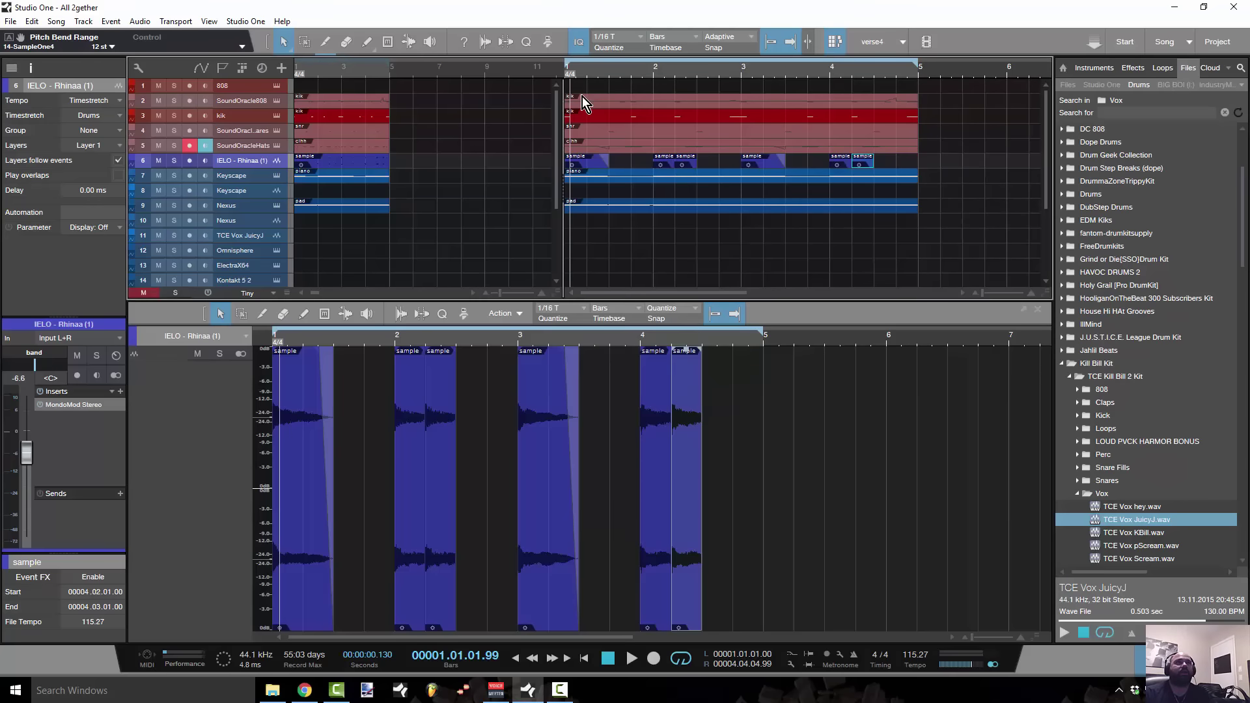
Add a new scratch pad and copy all the verse events into it.
click(905, 44)
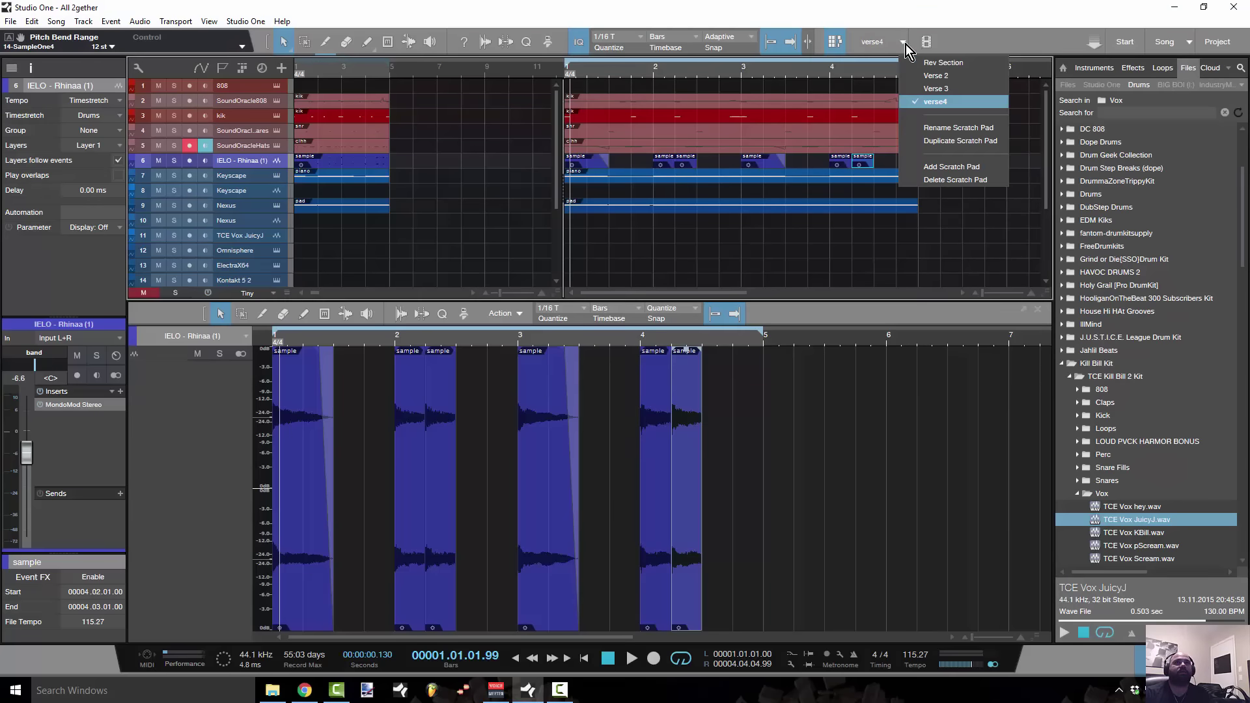
click(970, 164)
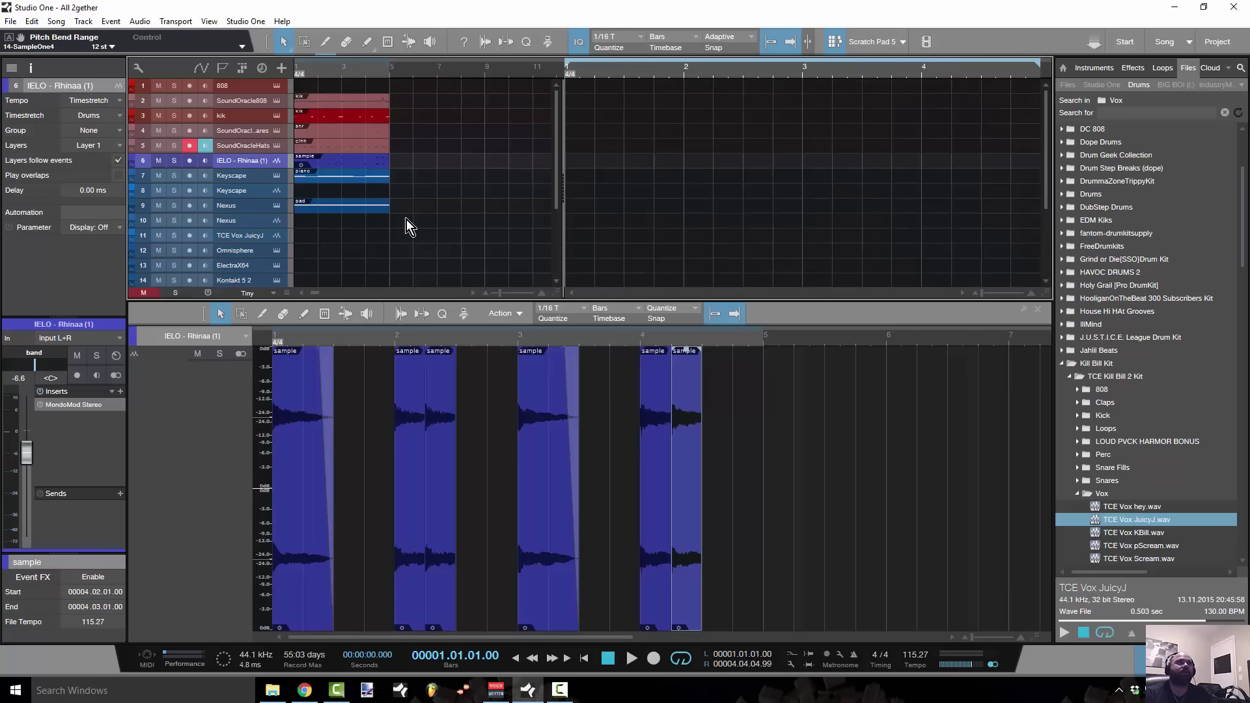
drag(407, 226, 596, 95)
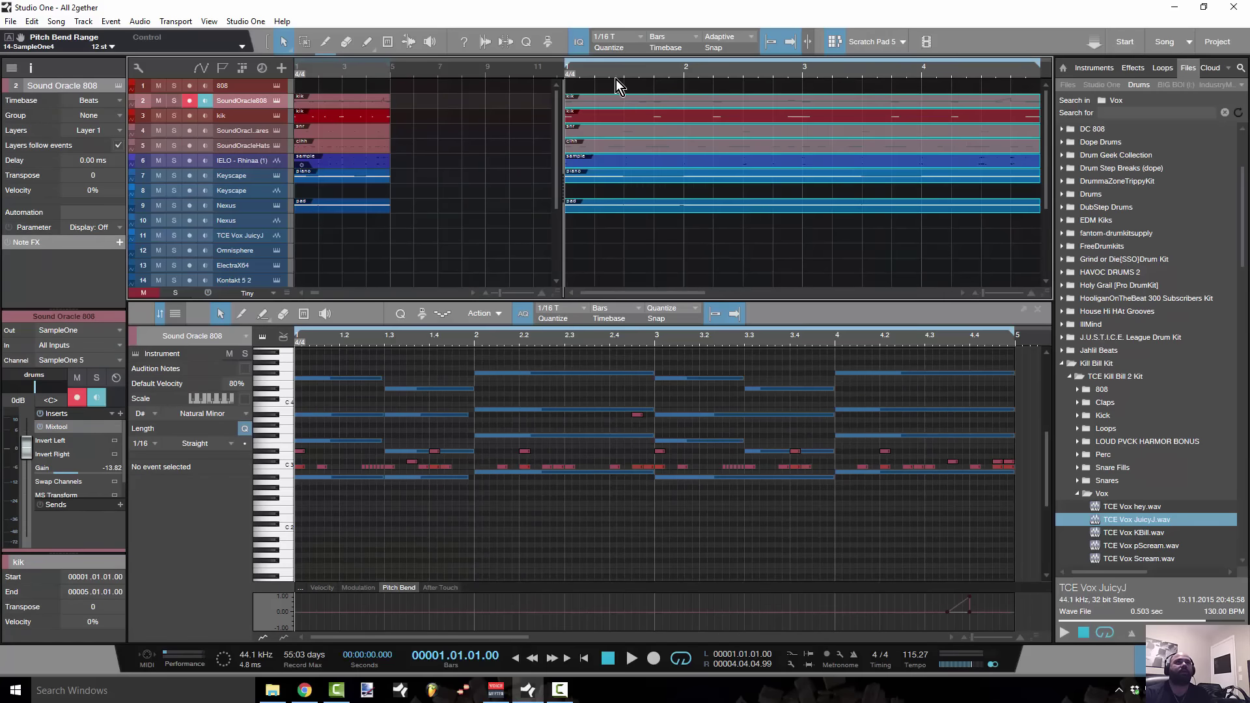
Delete the kik and hi-hat parts from the new scratch pad's verse copy.
scroll(585, 62, down, 2)
scroll(585, 62, down, 2)
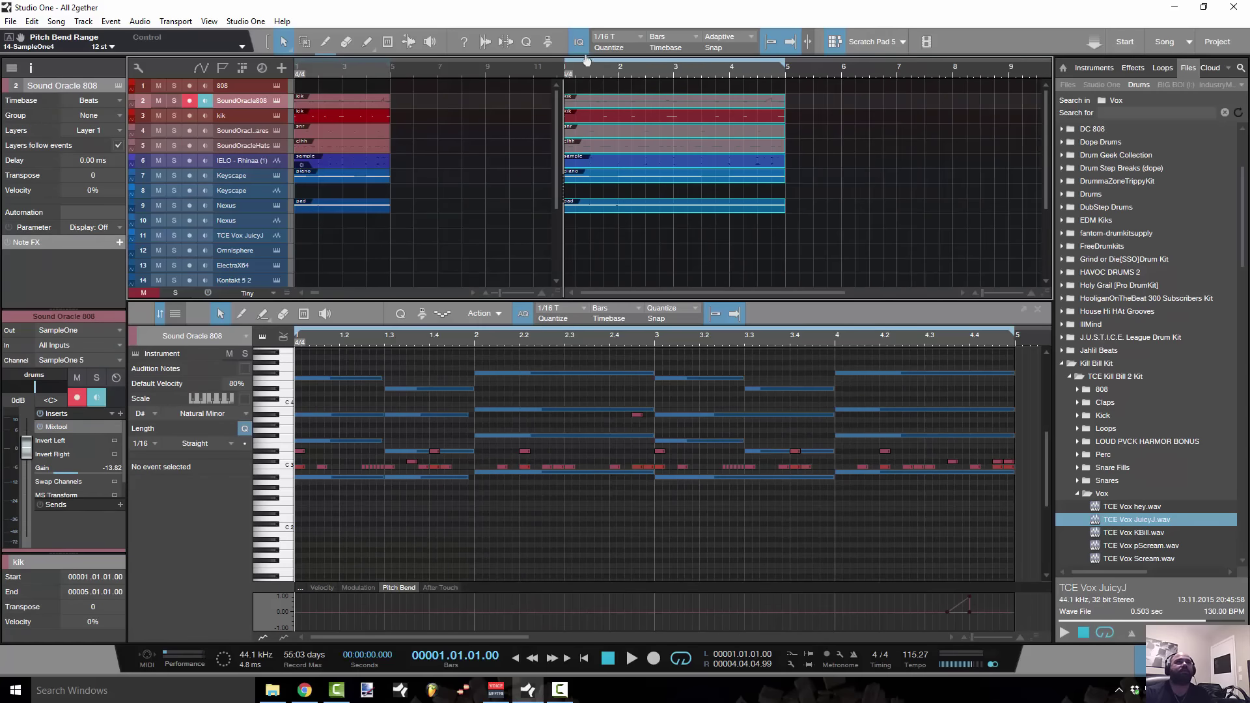
click(638, 115)
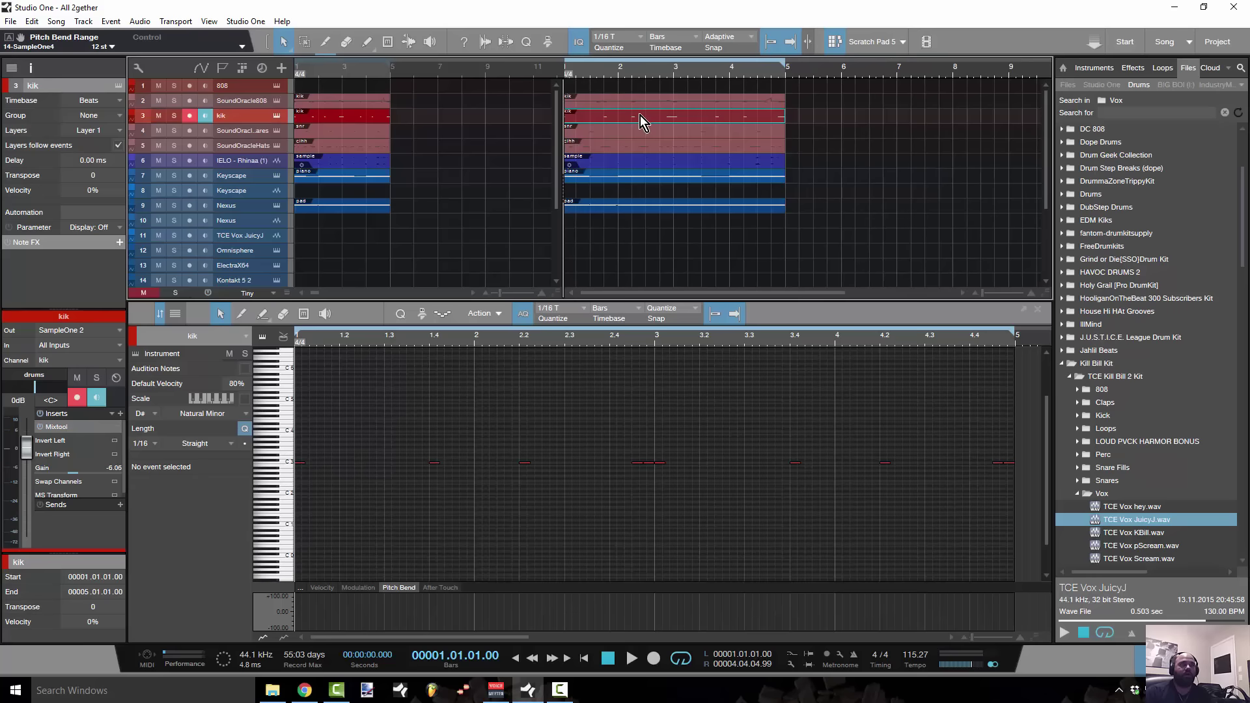
key(Delete)
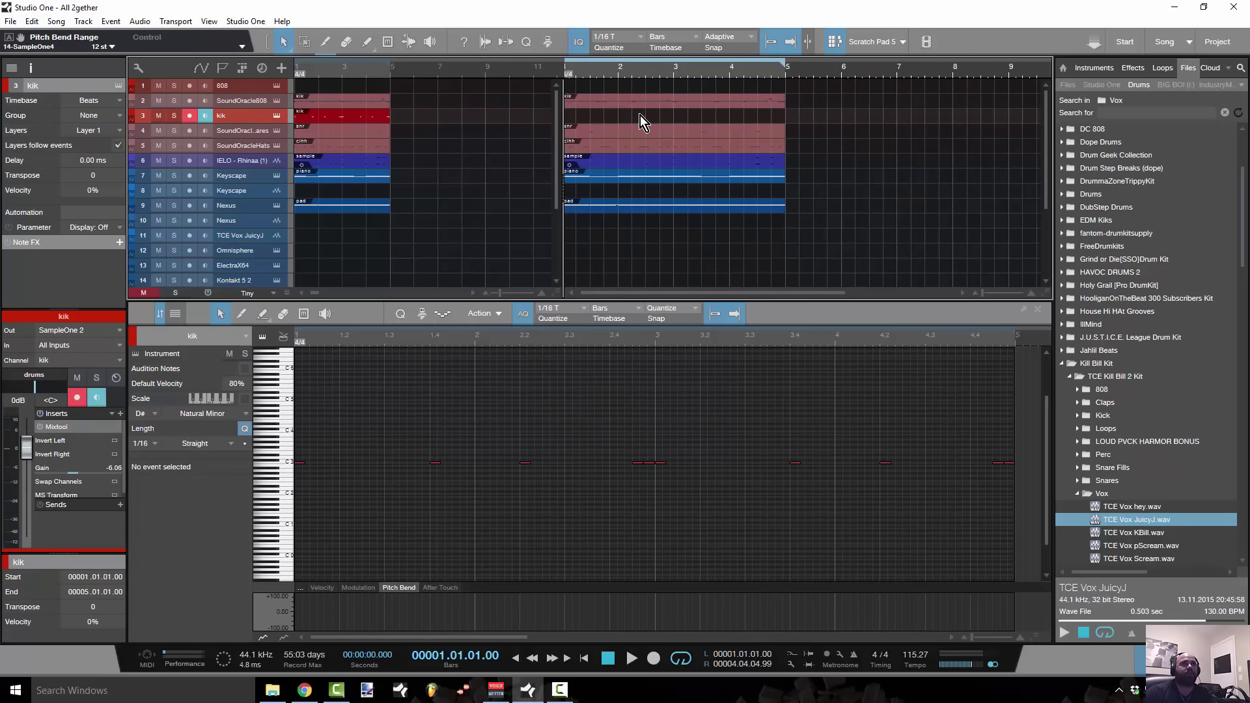
click(687, 146)
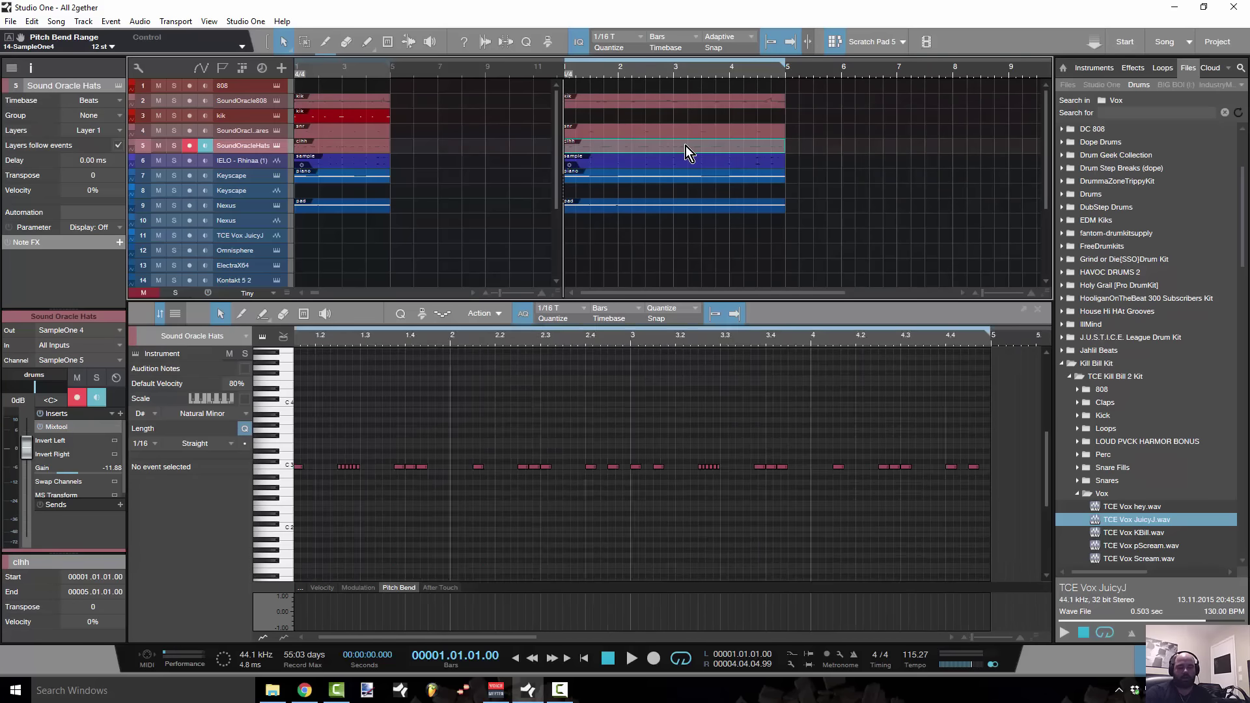
key(Delete)
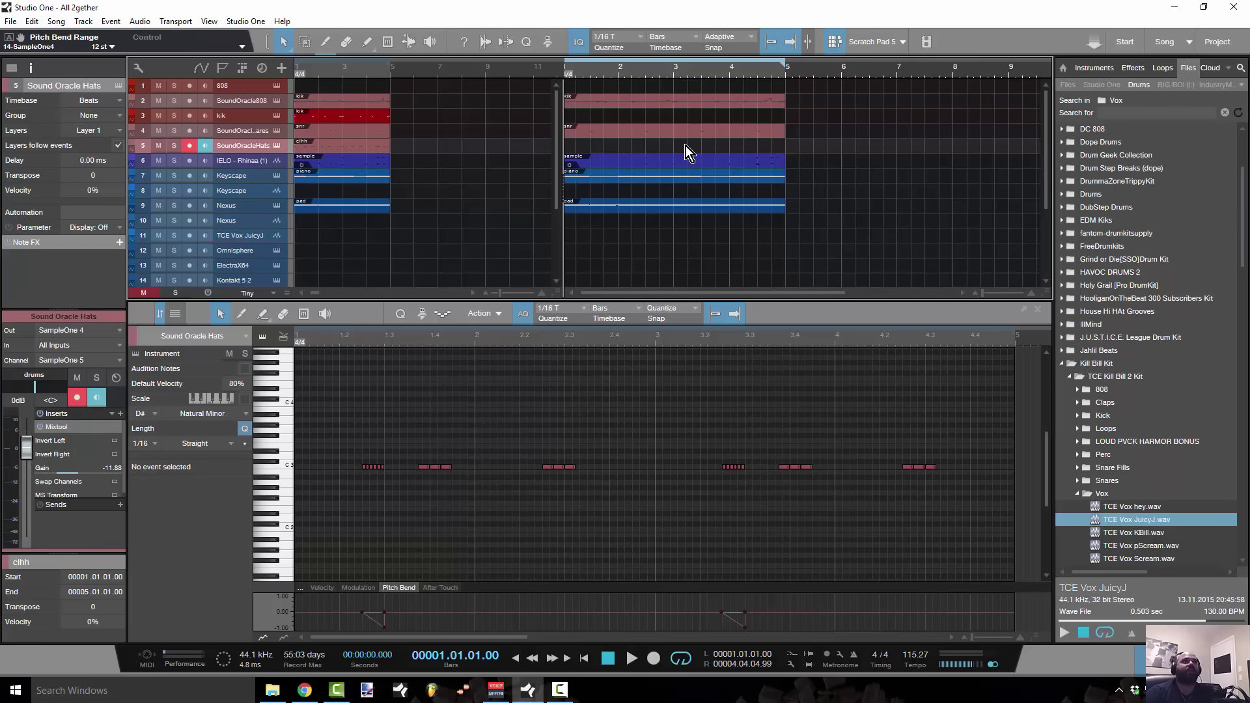
Play back the stripped-down verse to check it, selecting the snr snare part.
key(space)
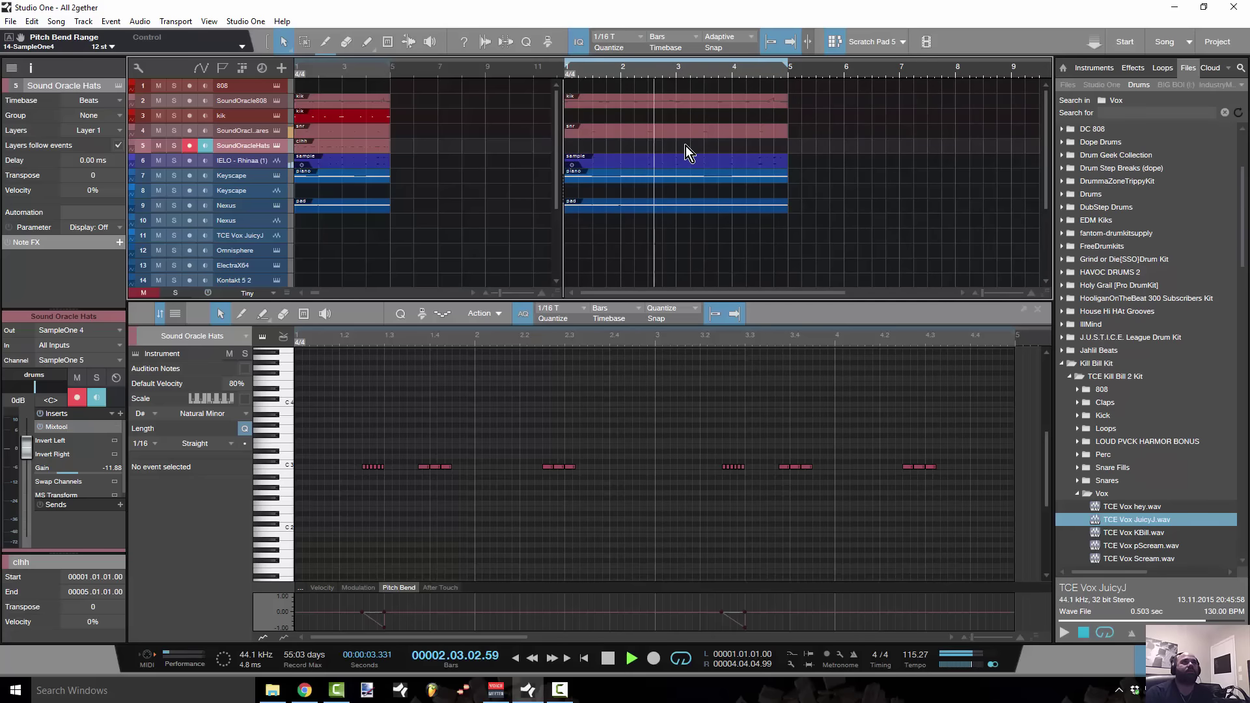
click(646, 133)
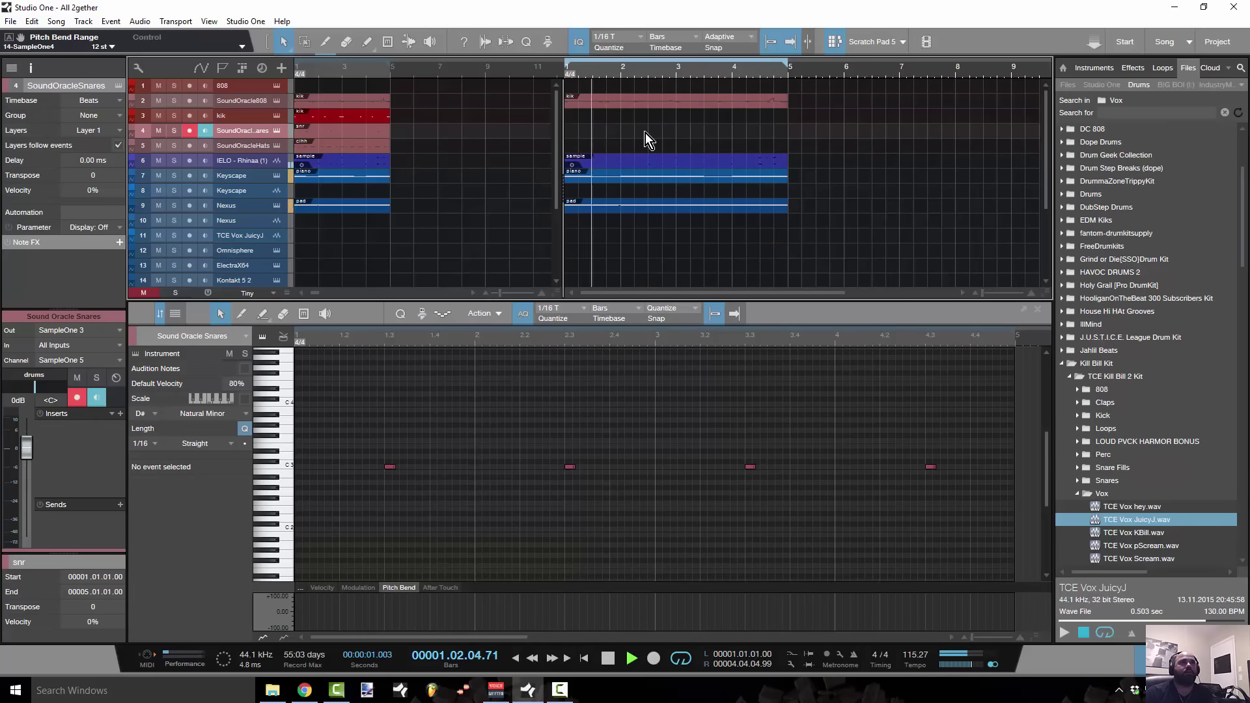
key(space)
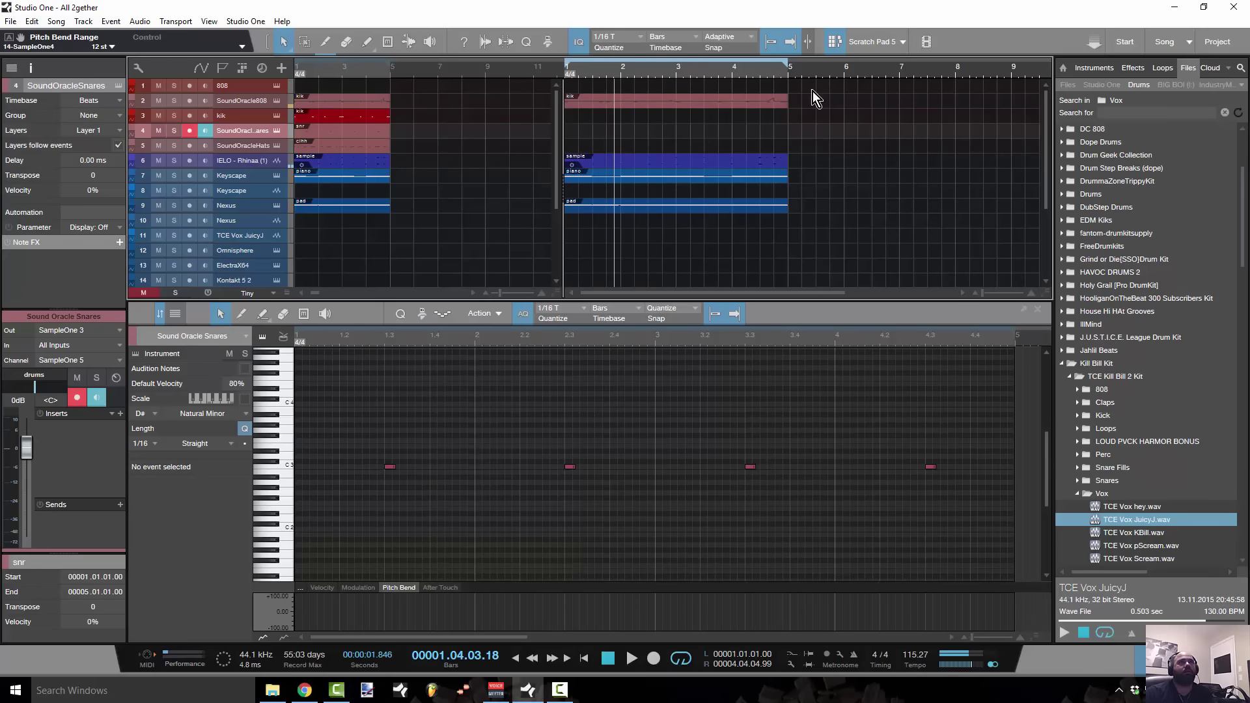
click(900, 44)
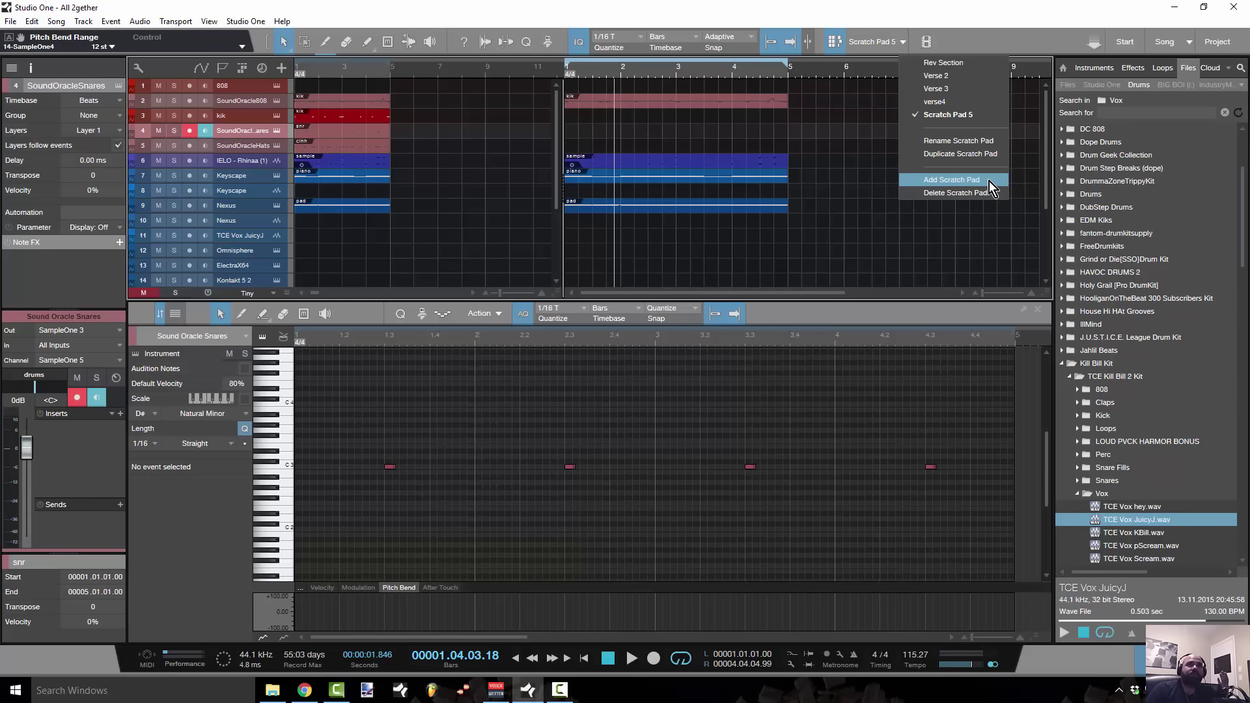
Give Scratch Pad 5 the name 'Verse 5 no drum'.
click(995, 143)
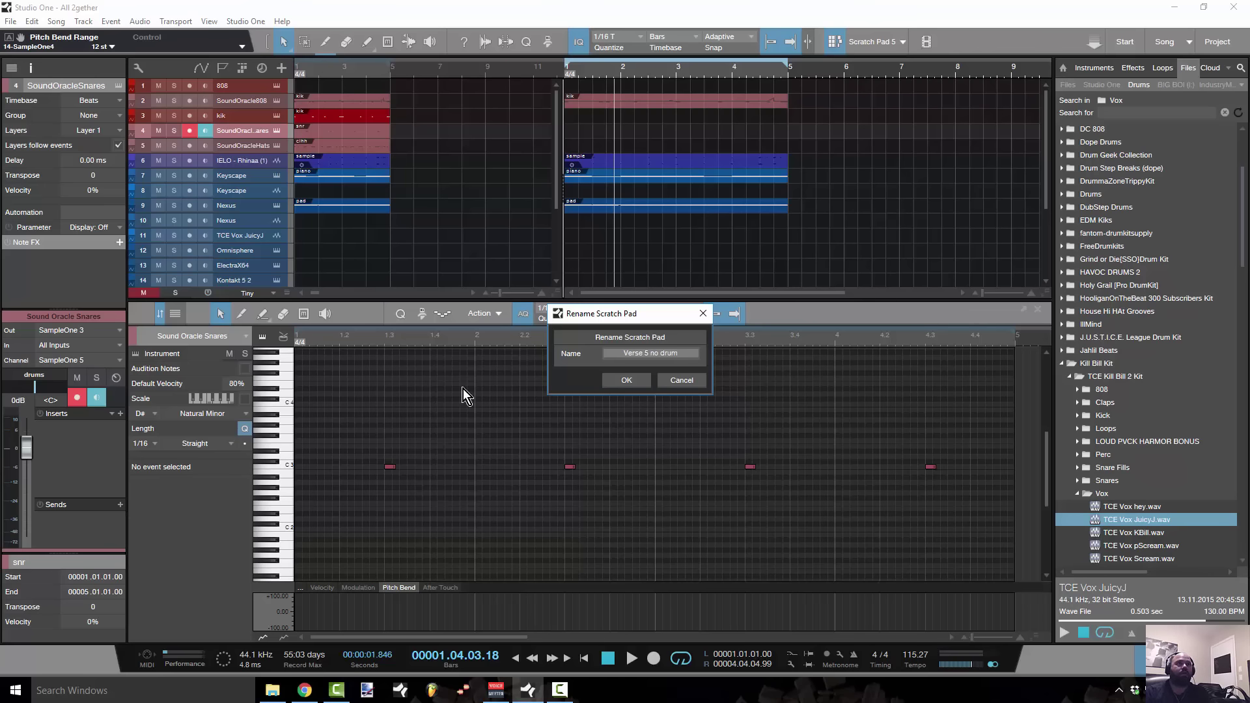
click(625, 383)
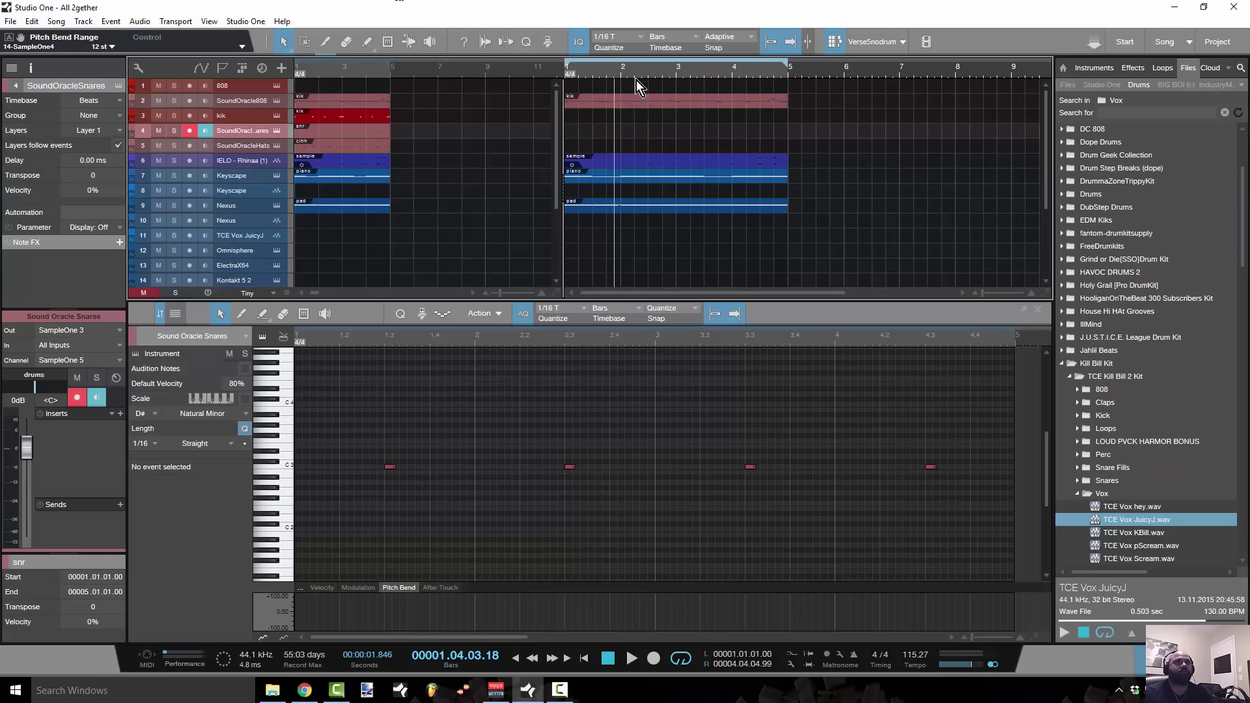
Zoom the arrangement out to bars 1–45, show Rev Section, and select all its events.
drag(583, 74, 606, 58)
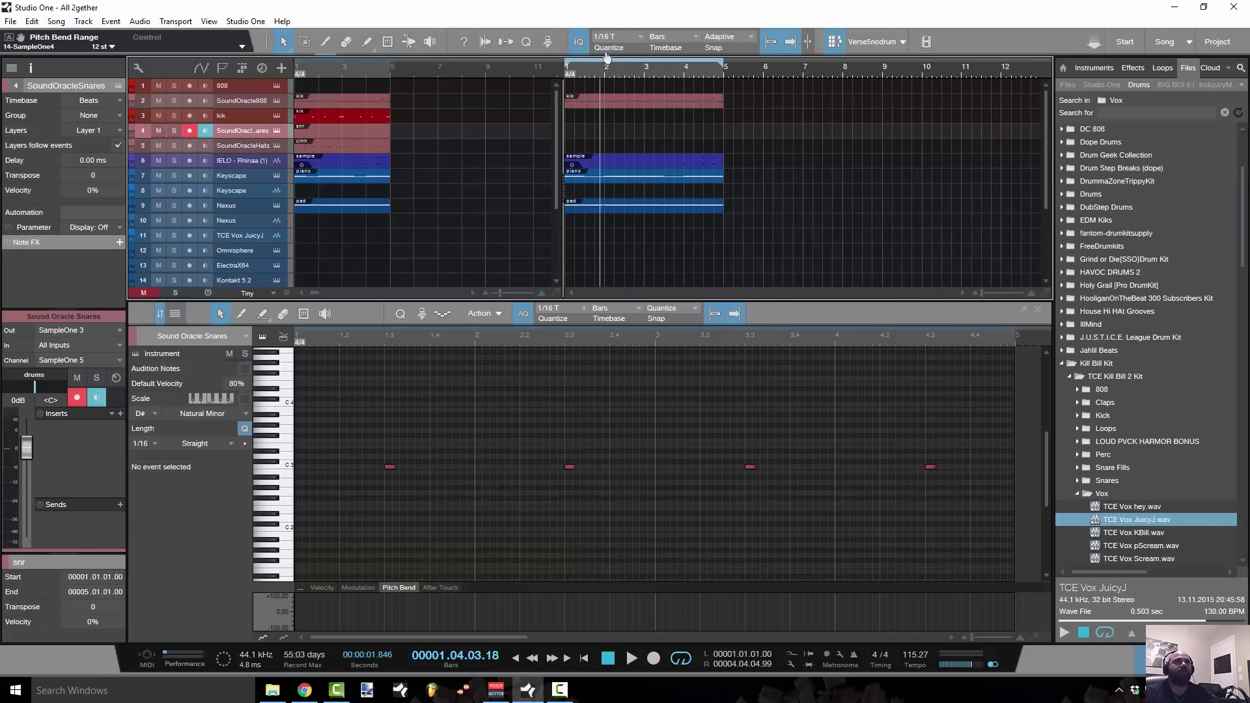
drag(533, 69, 541, 56)
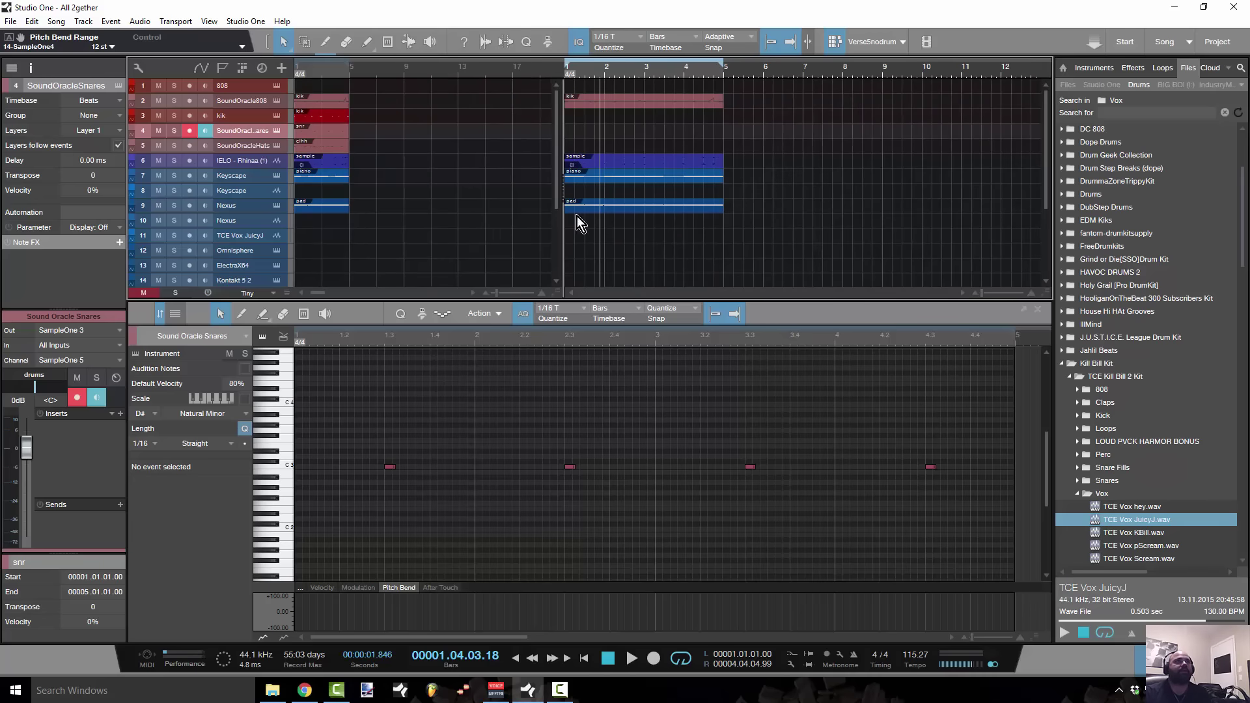
drag(565, 205, 911, 205)
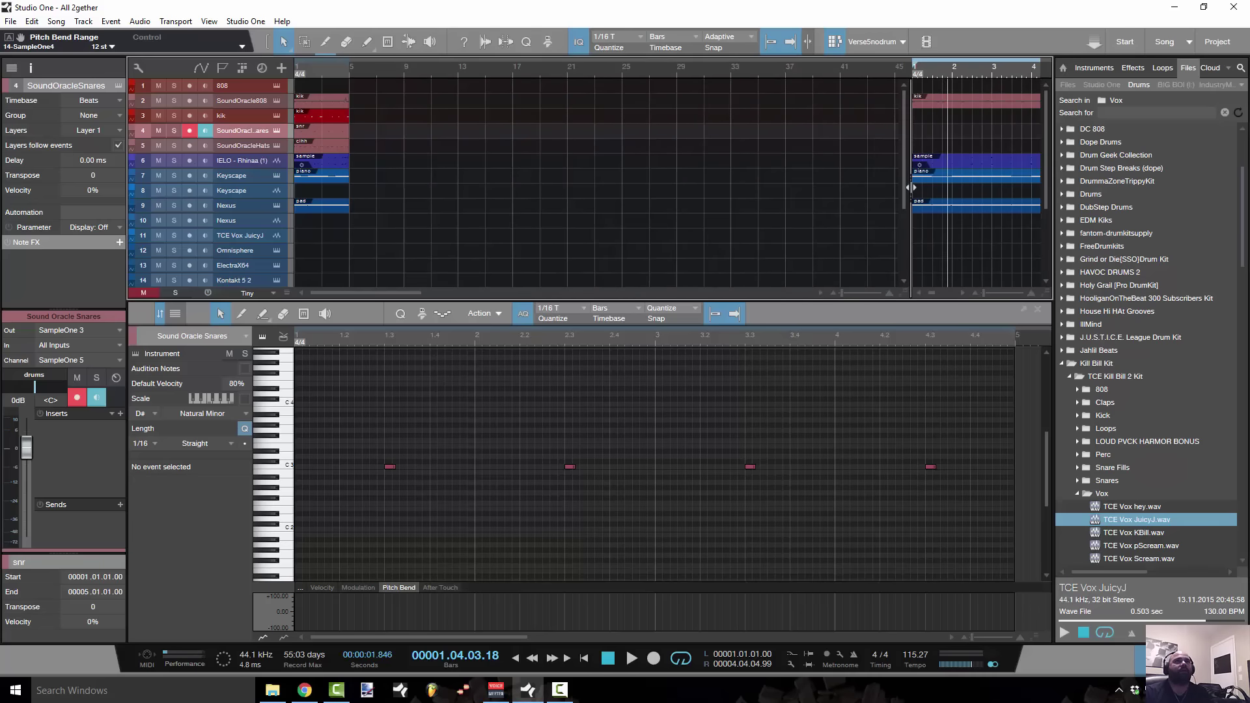
click(903, 42)
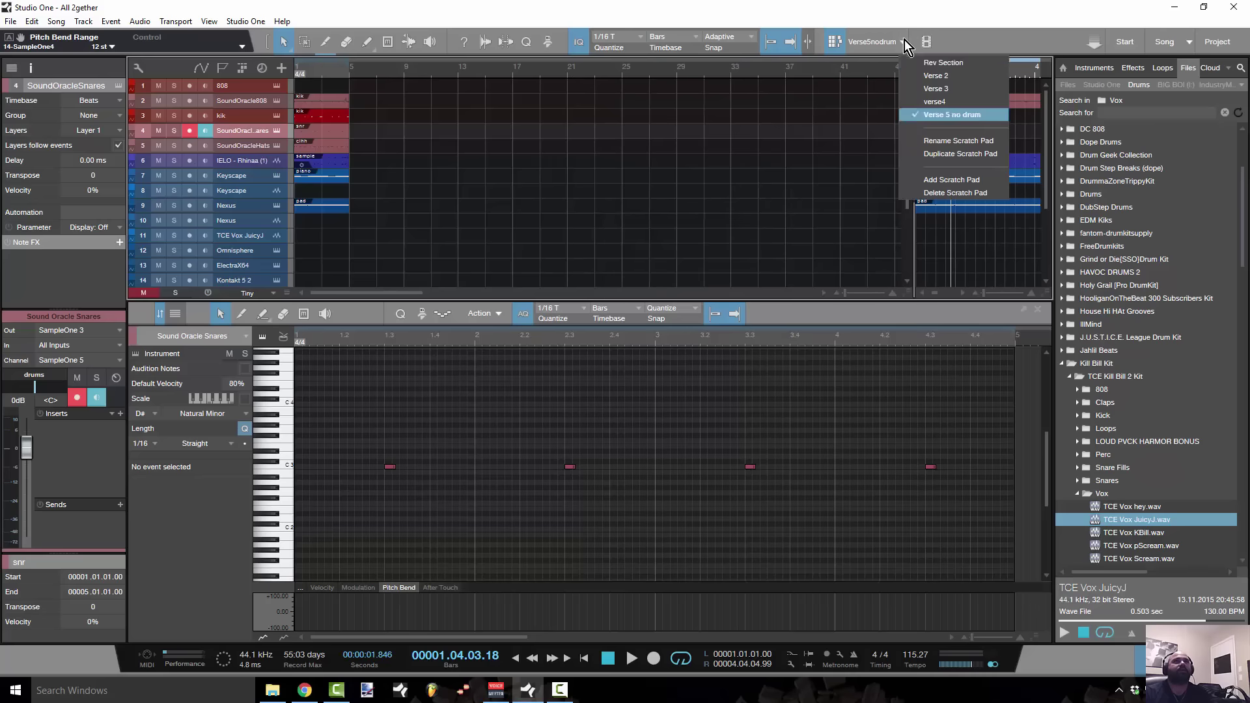
click(948, 62)
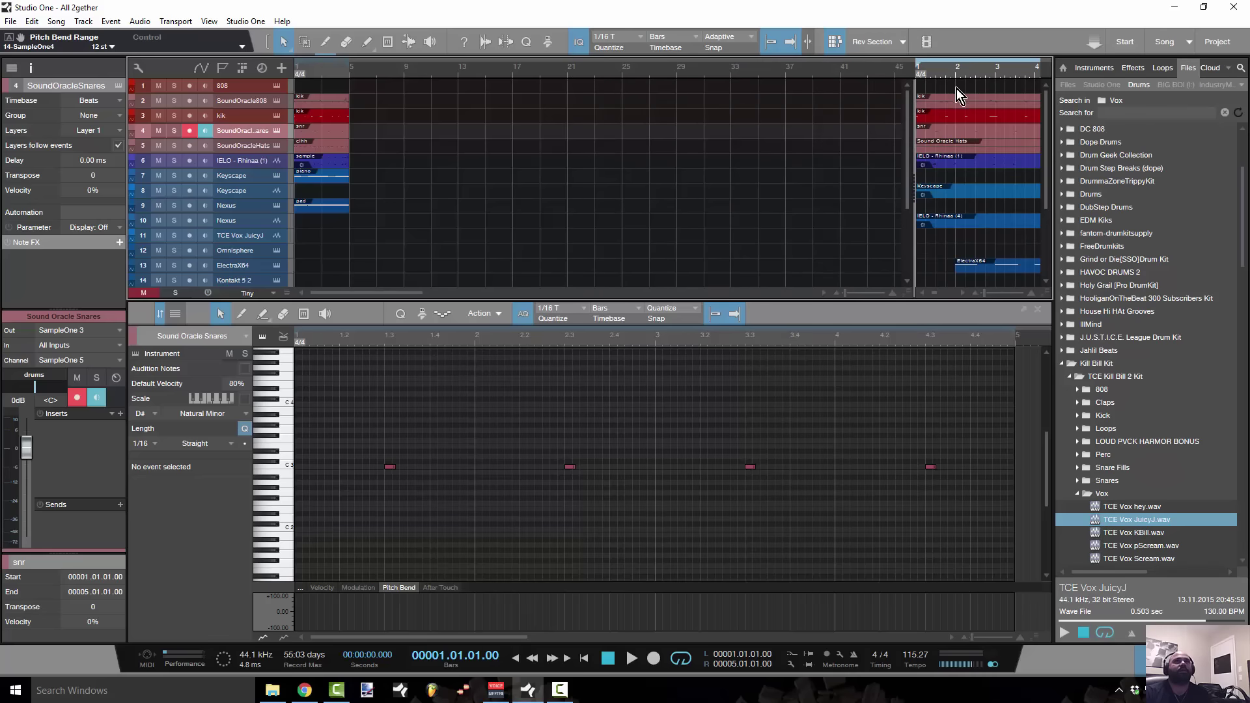
mouse_move(955, 95)
mouse_down()
mouse_move(697, 112)
mouse_move(961, 104)
mouse_move(949, 108)
mouse_up()
scroll(940, 91, down, 4)
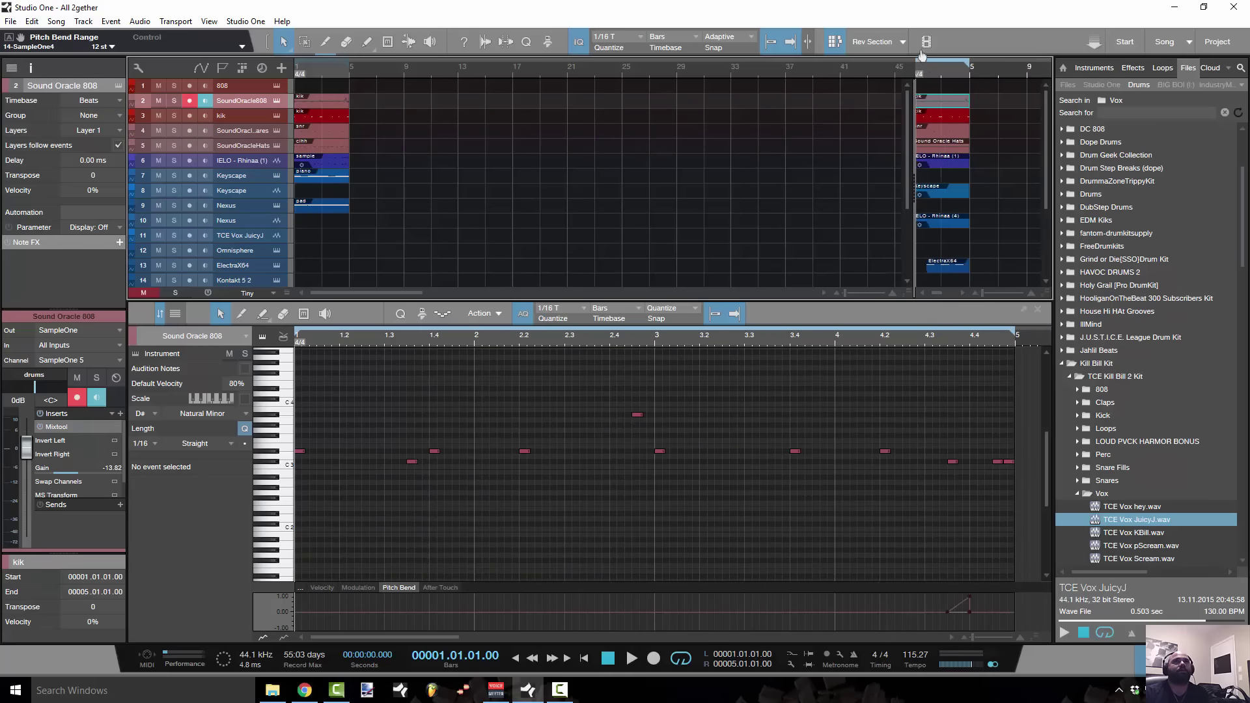
scroll(921, 55, down, 3)
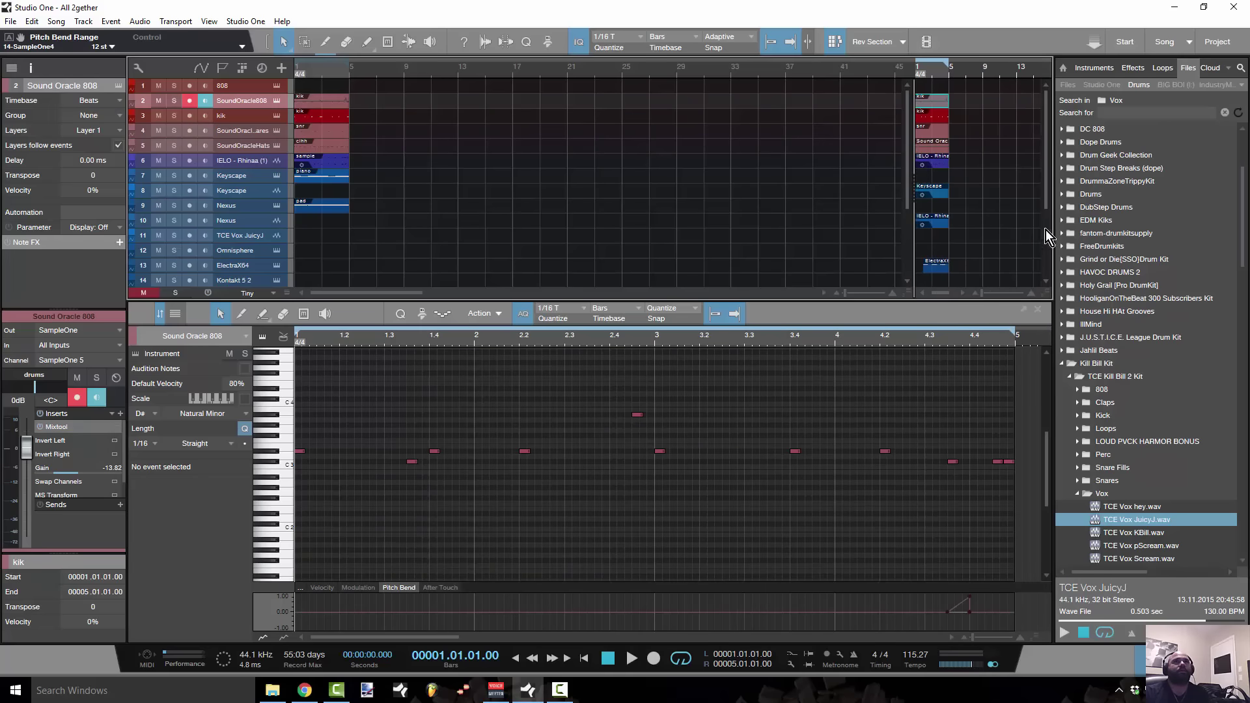
drag(974, 275, 690, 102)
Drag the Verse 2 events to bar 5 and the Verse 3 events to bar 9.
click(901, 43)
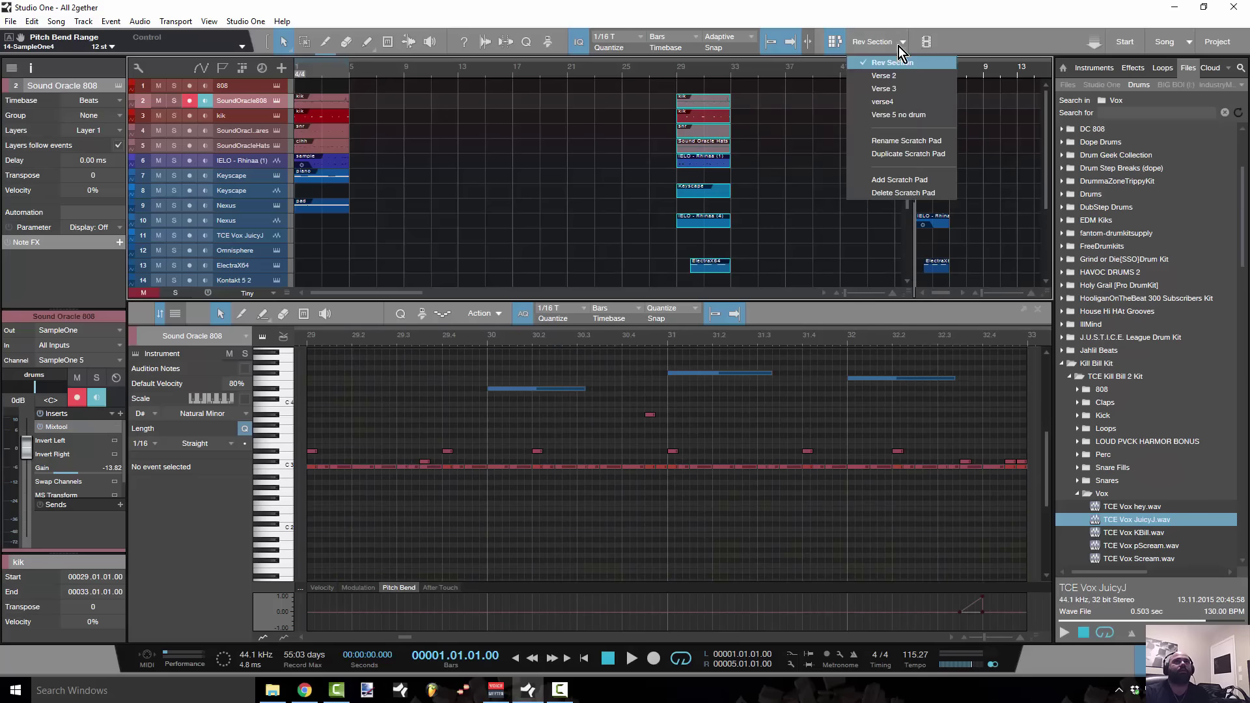
click(951, 74)
click(903, 49)
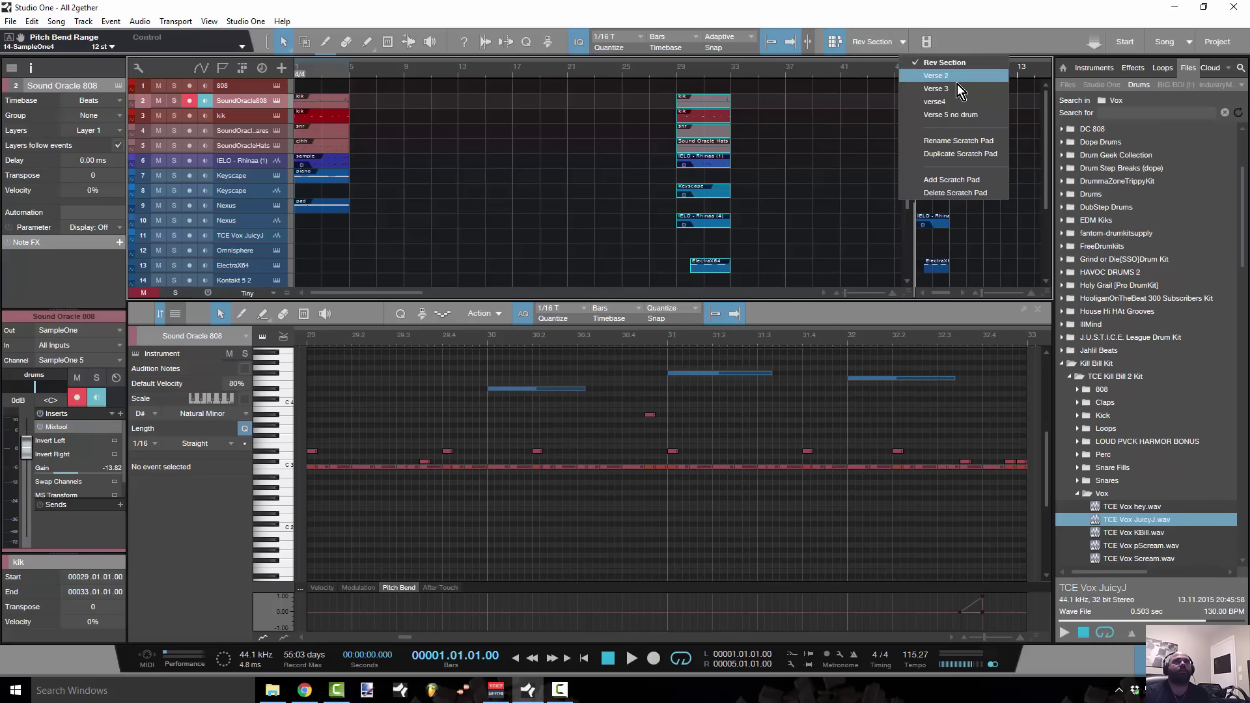
click(956, 80)
drag(989, 224, 376, 122)
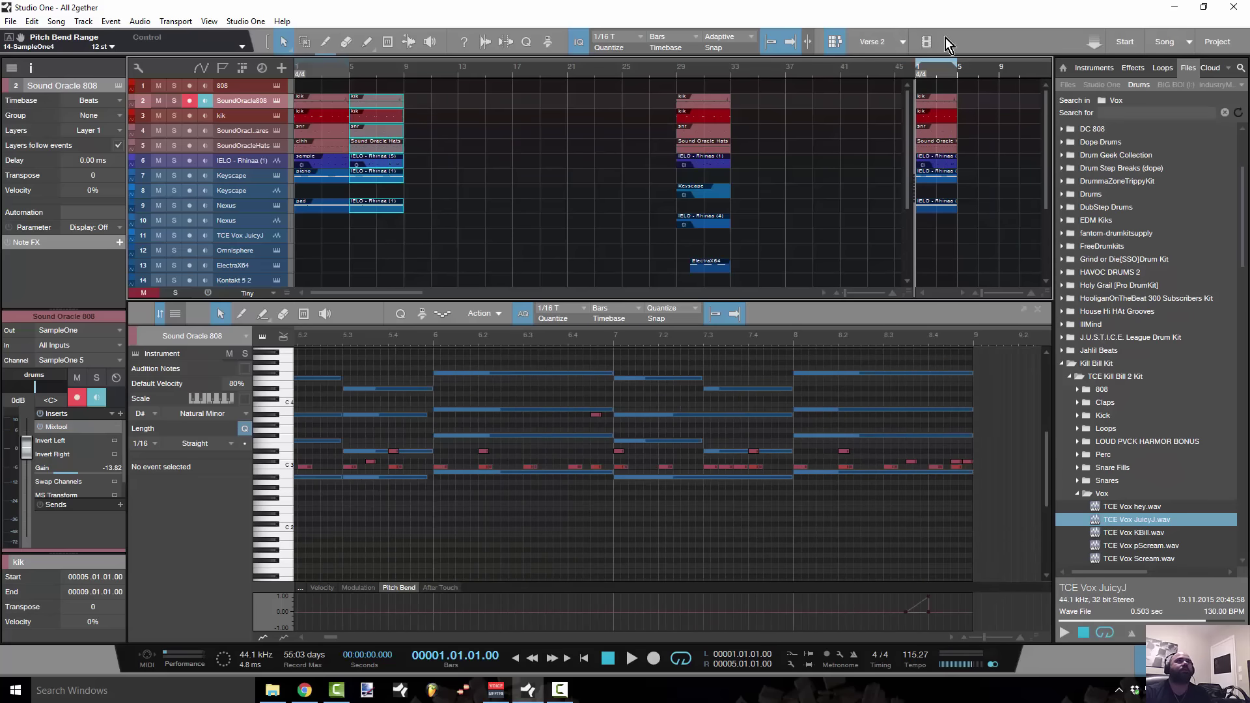
click(904, 41)
click(942, 91)
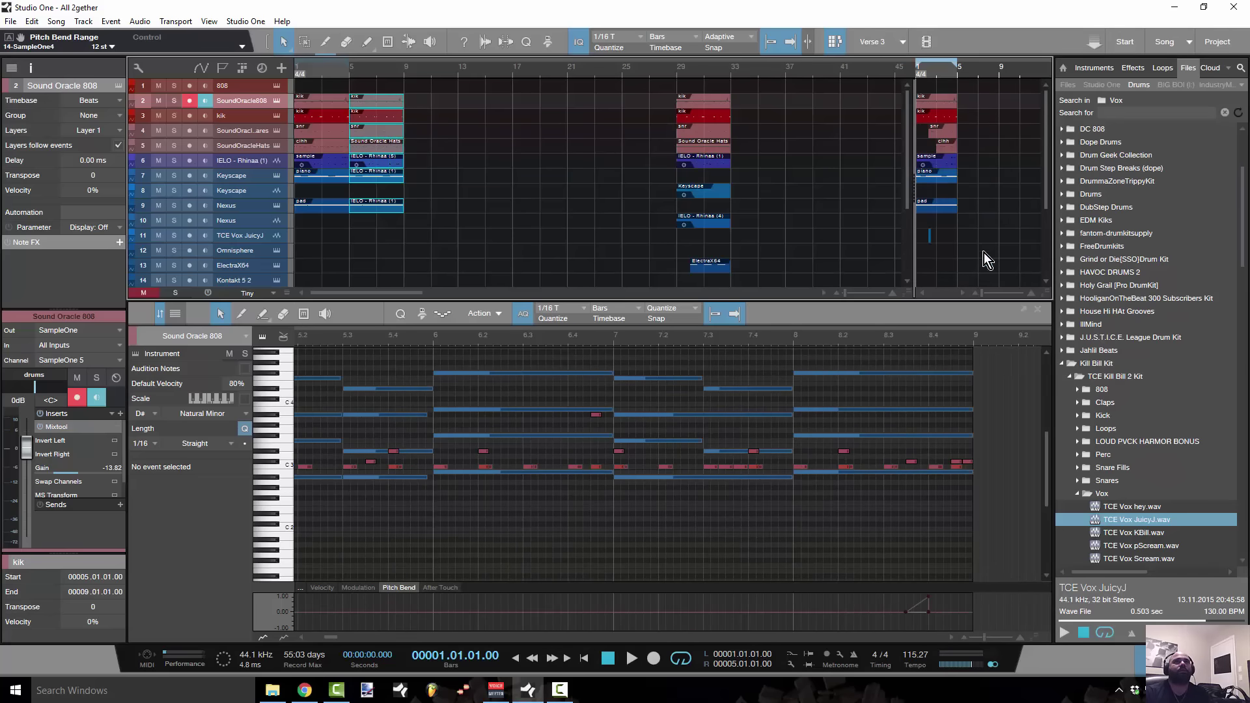
drag(988, 260, 414, 110)
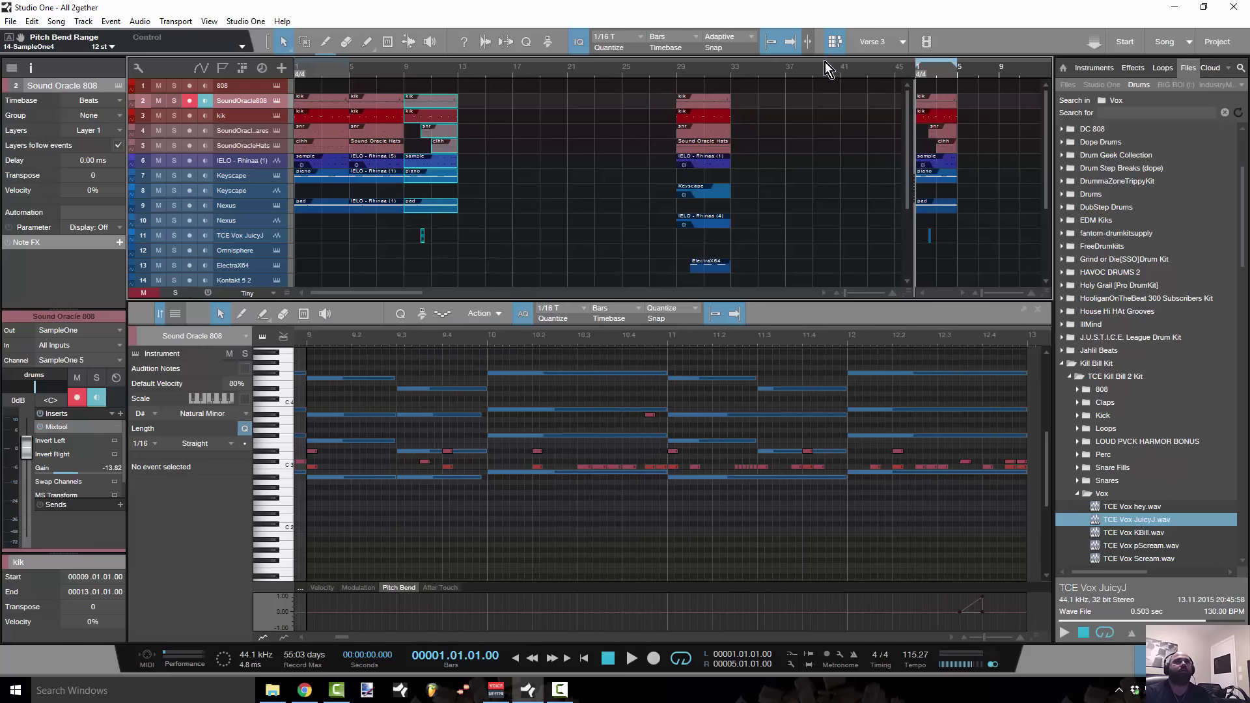
Drag the verse4 events to bar 13 and the Verse 5 no drum events to bar 17.
click(902, 43)
click(935, 104)
drag(979, 235, 498, 103)
click(908, 45)
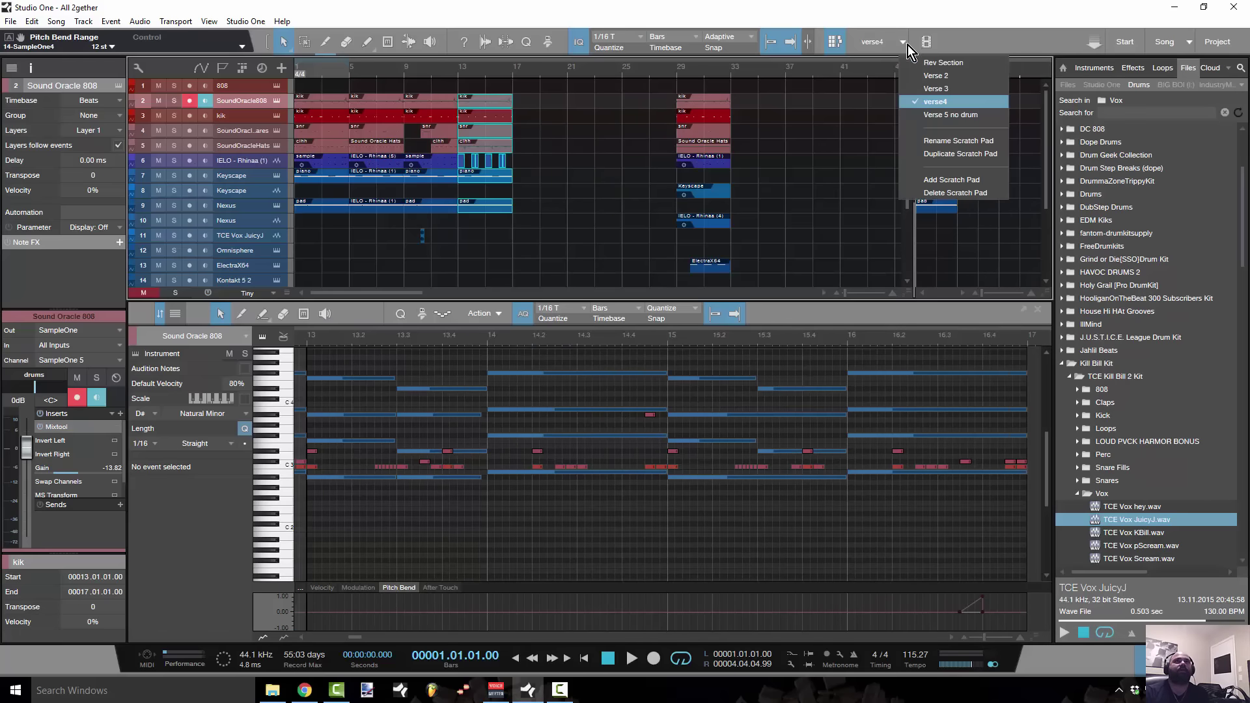
click(934, 115)
drag(988, 224, 536, 104)
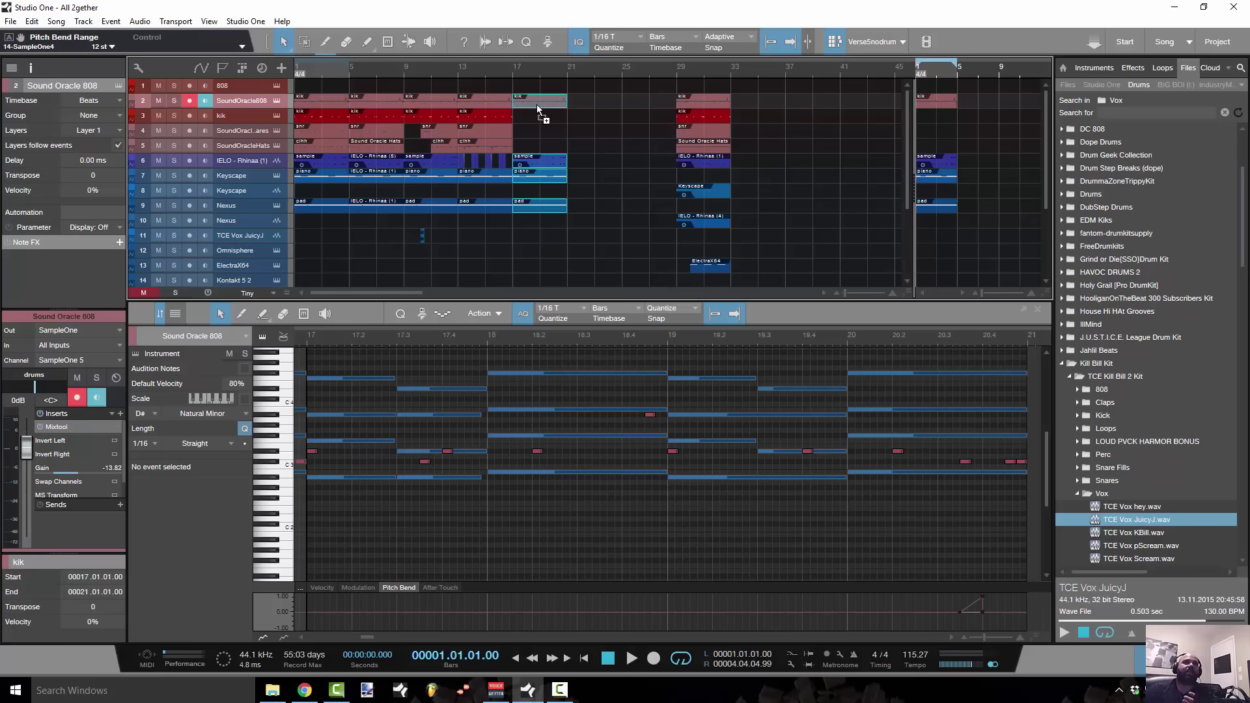
Drag the bar 29–33 Rev Section events to bar 21, deselect them, and hide the scratch pad.
drag(634, 79, 741, 261)
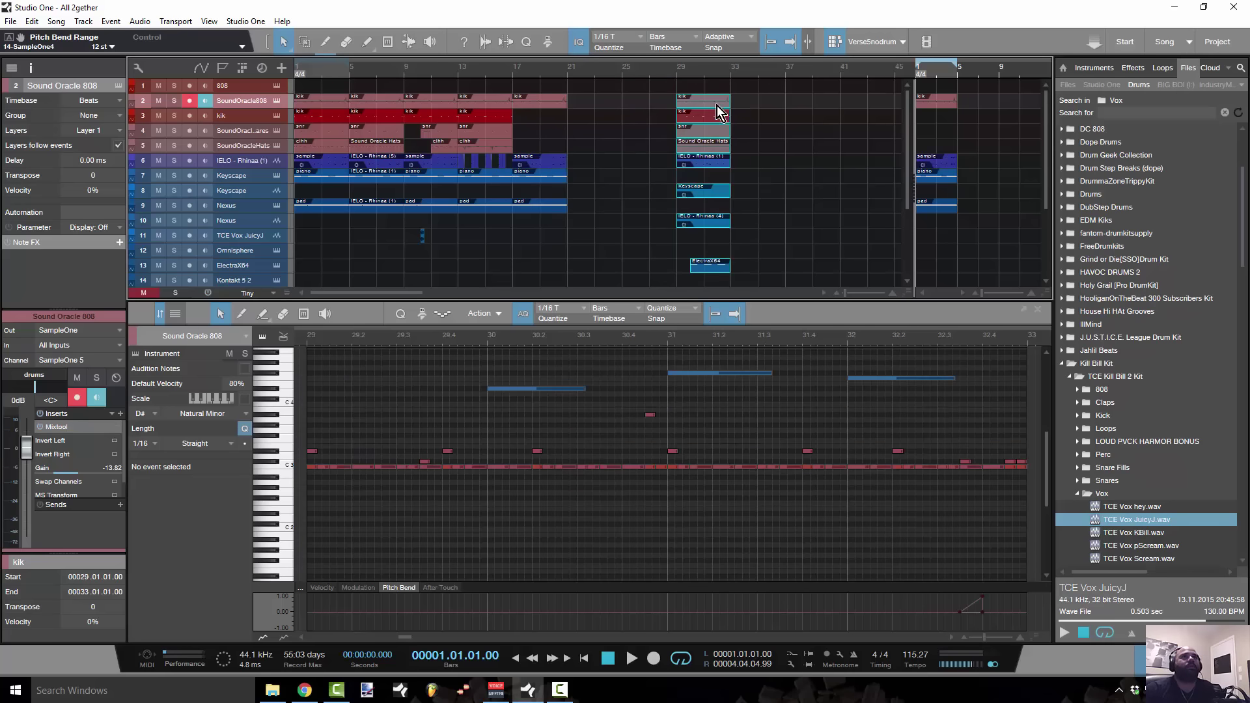
drag(717, 105, 619, 103)
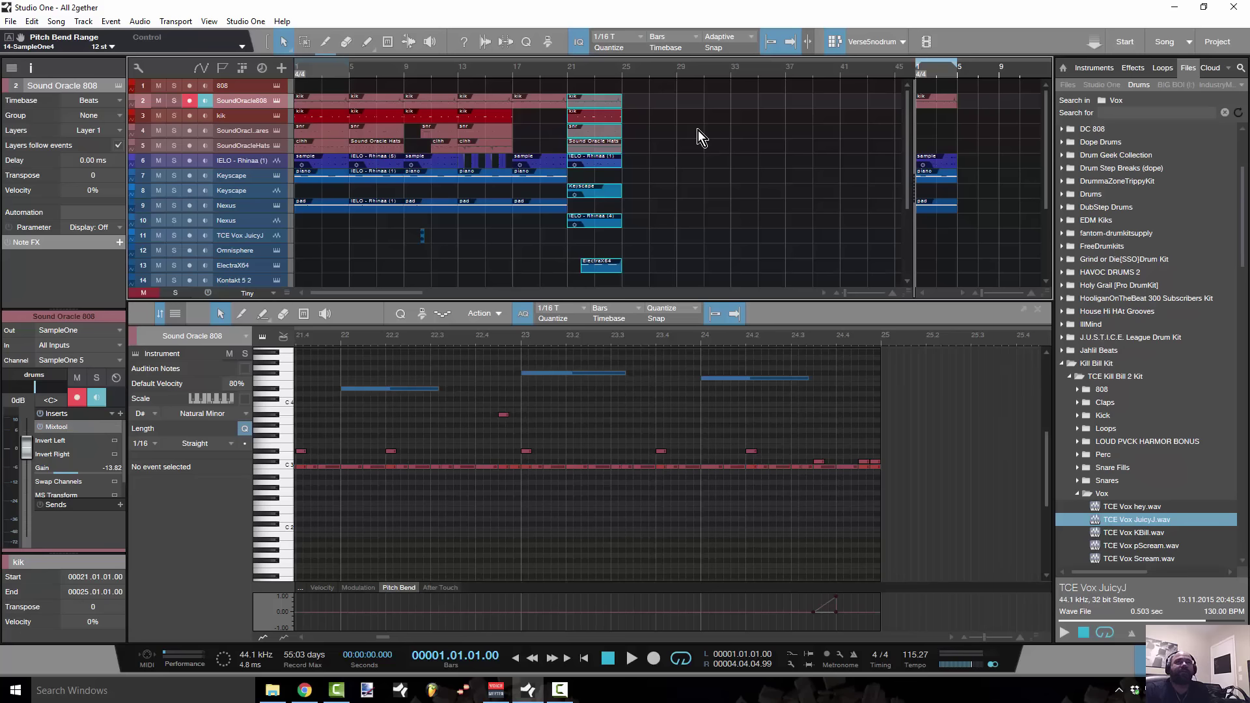
drag(914, 189, 920, 190)
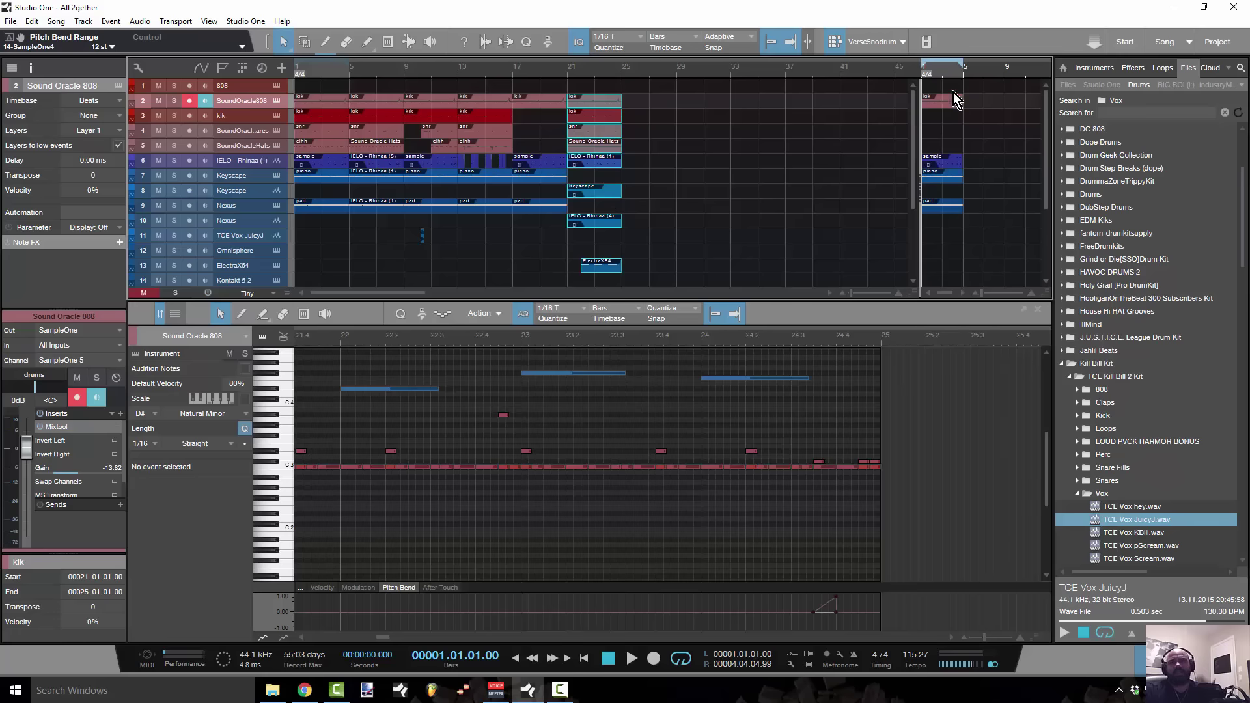
click(713, 201)
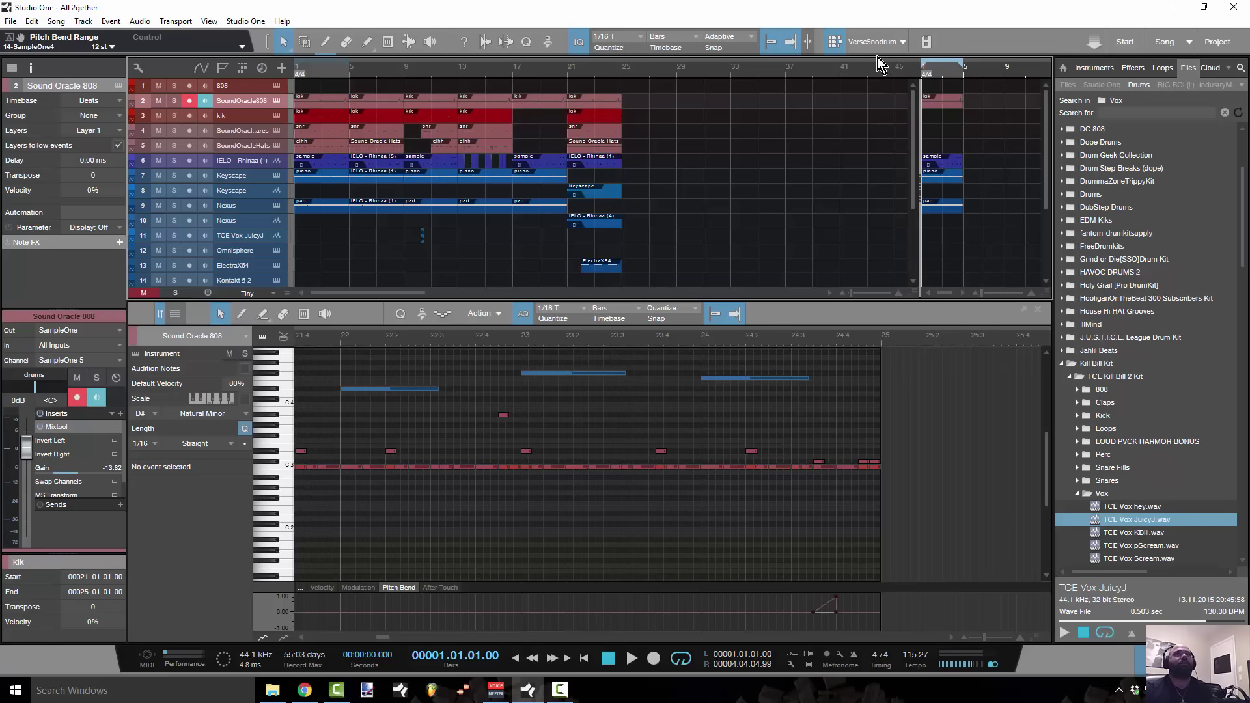
click(840, 41)
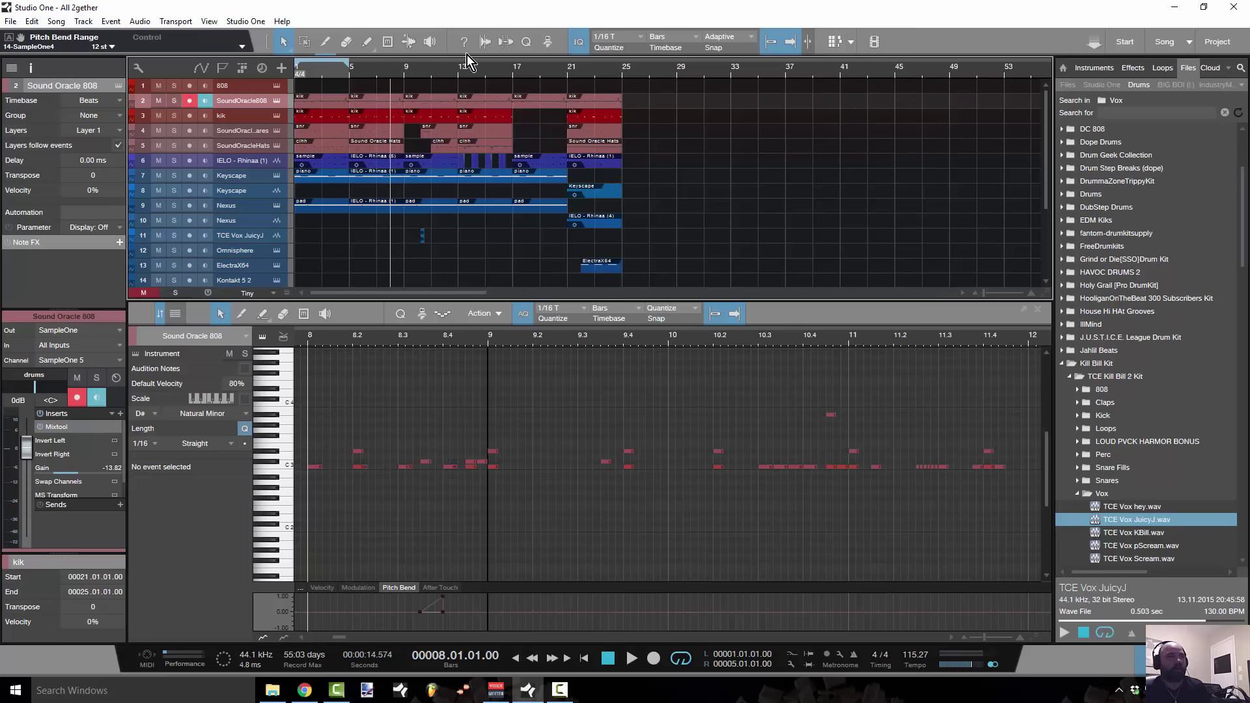
Extend the loop to bars 1–30, return to the song start, and play.
drag(352, 62, 690, 65)
key(comma)
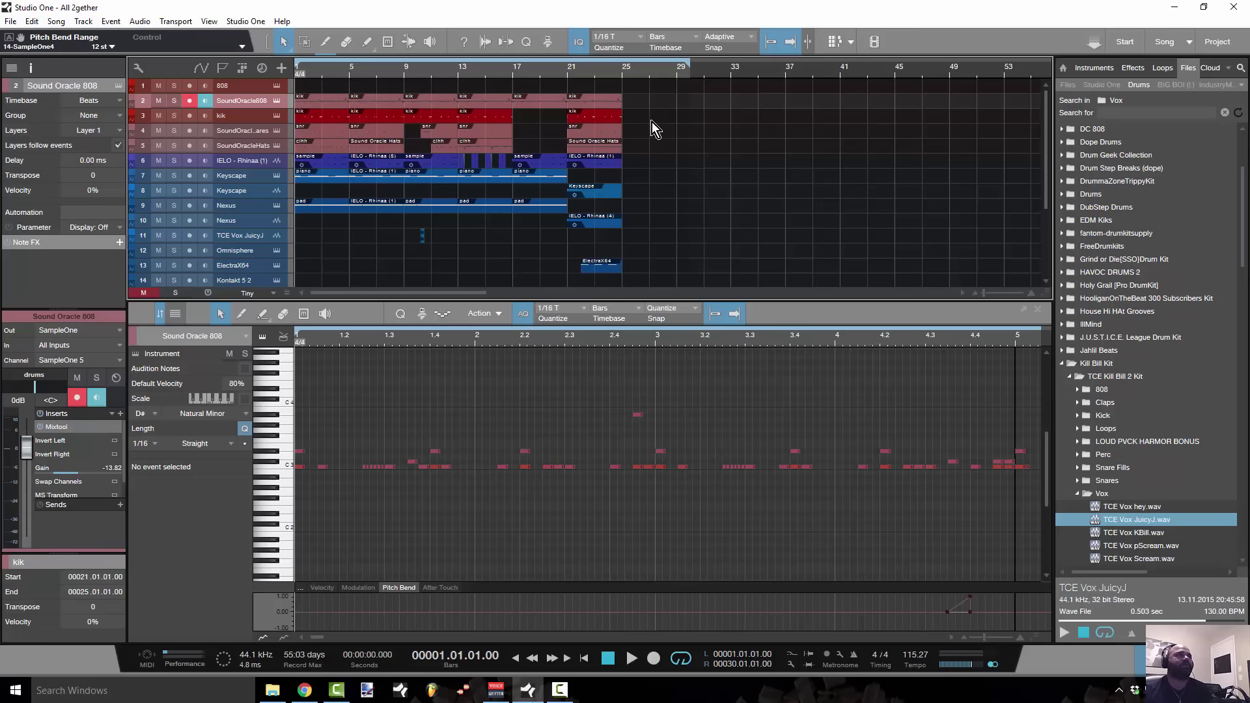
key(space)
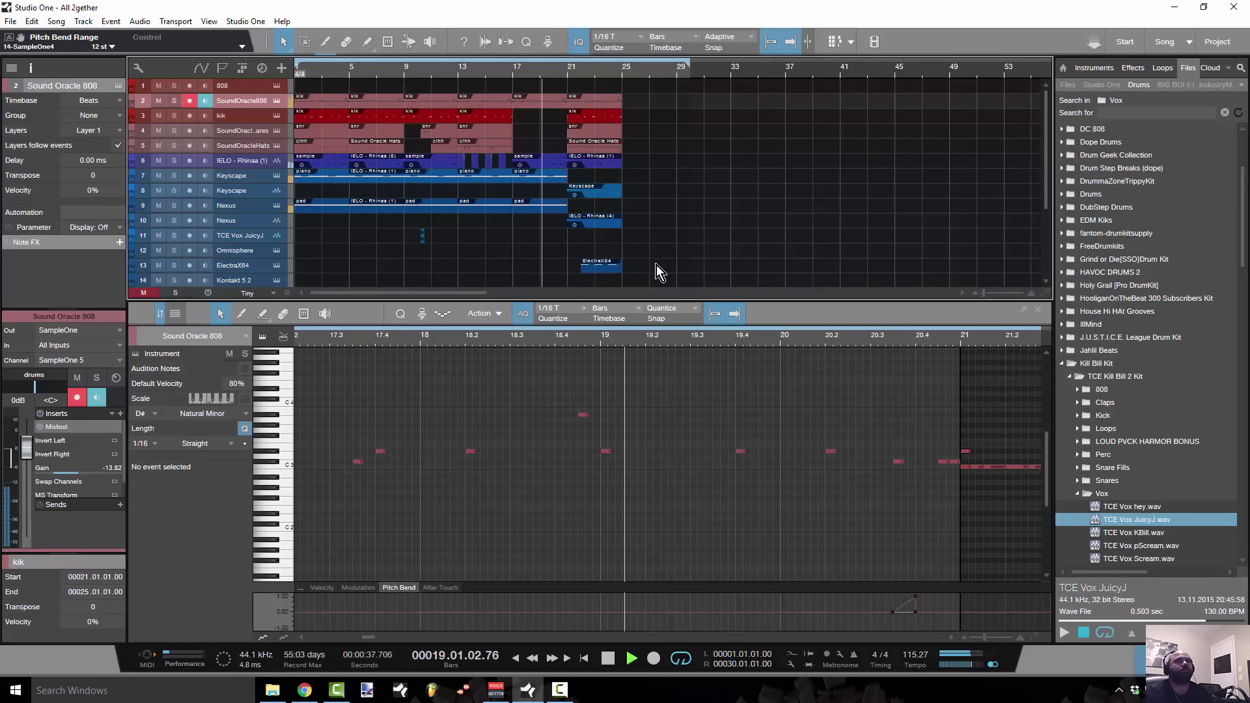
Duplicate the bar 21–25 Rev Section block out to bar 37 and delete the first two ElectraX64 parts.
drag(663, 273, 579, 101)
key(d)
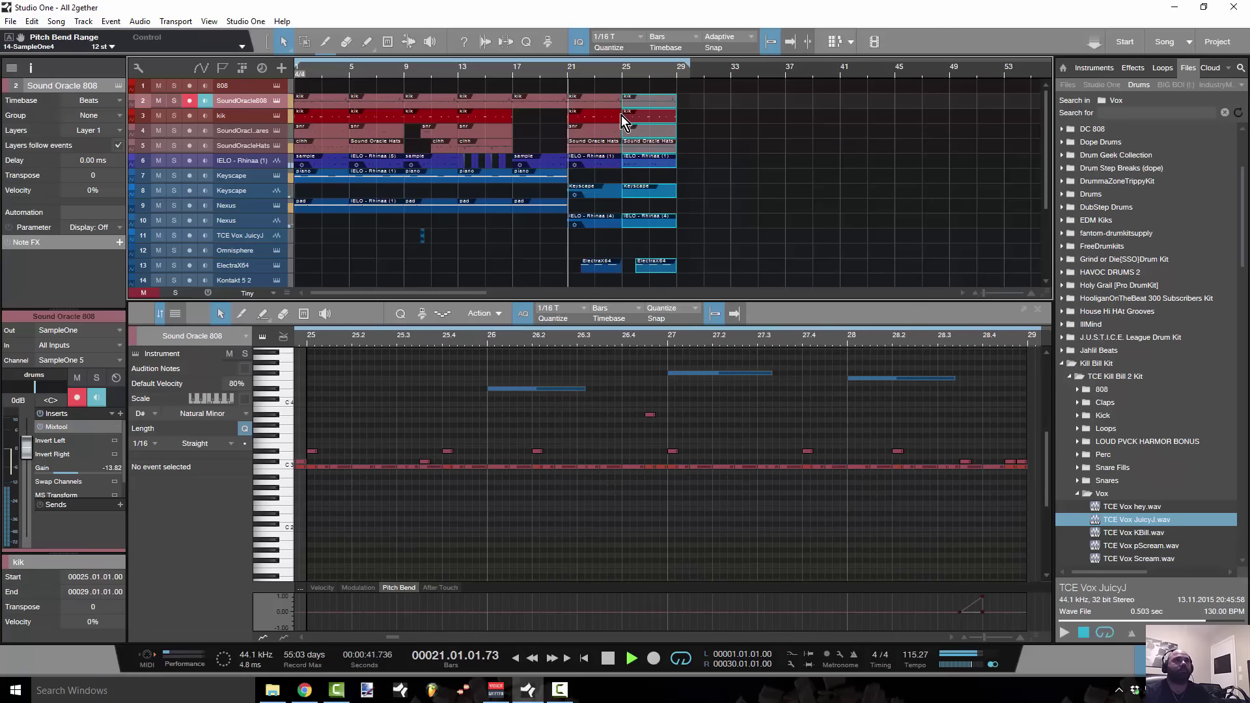
key(d)
key(d)
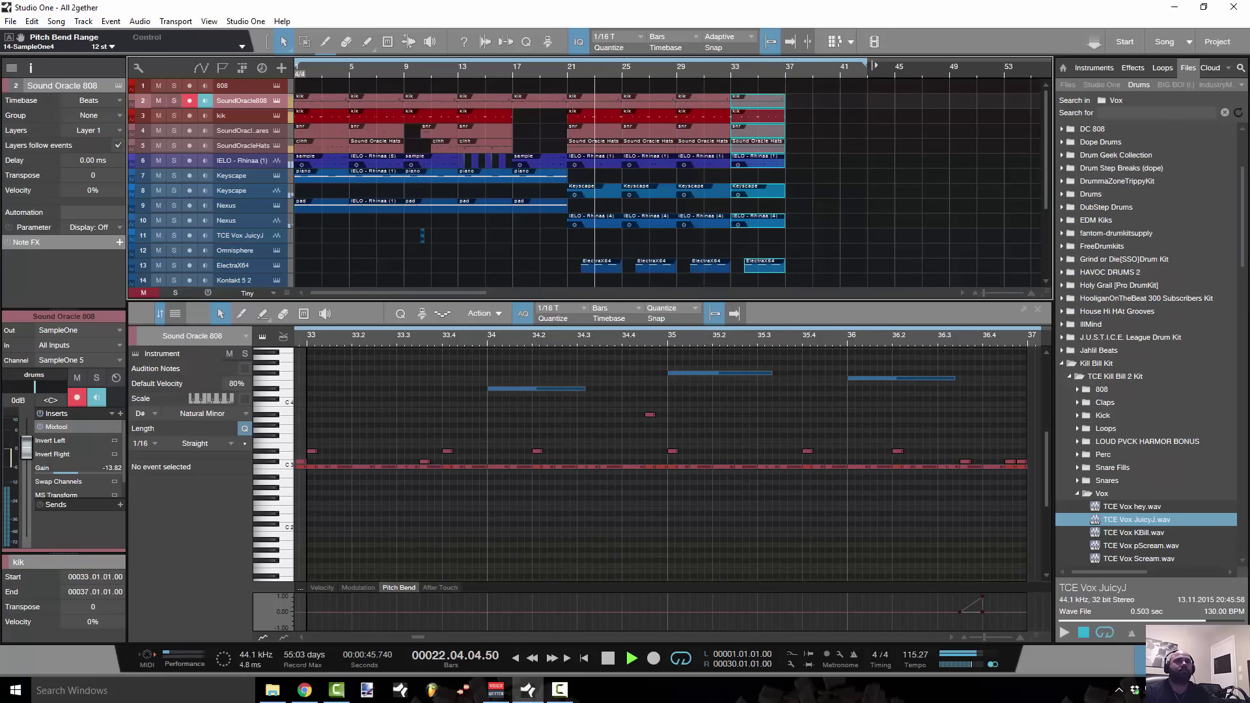
click(833, 197)
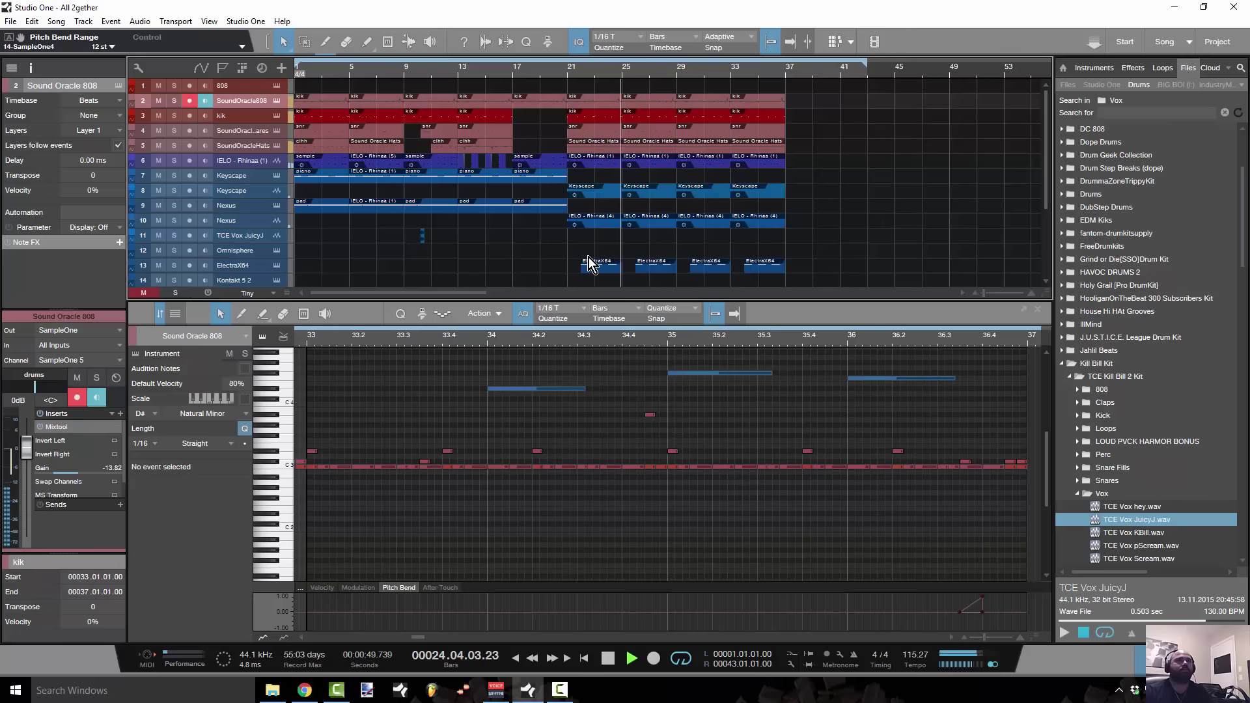
drag(567, 276, 650, 267)
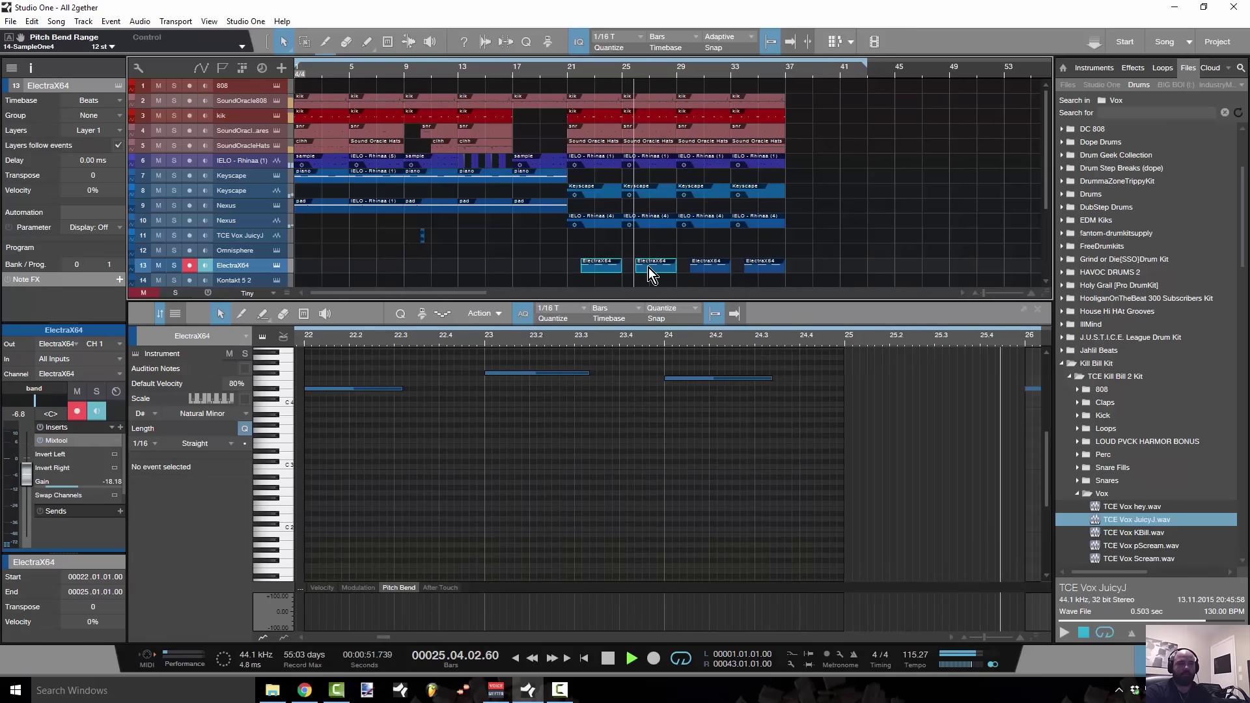
key(Delete)
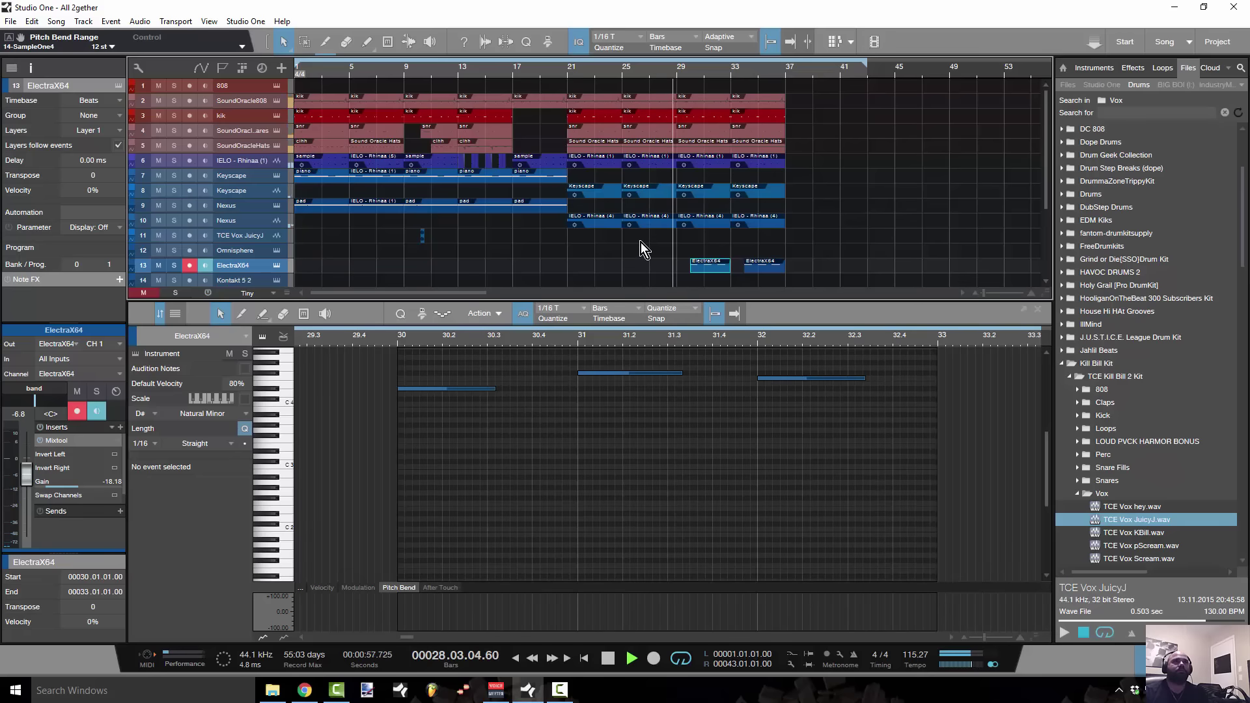
Trim the bar-31 Sound Oracle Hats part to end at bar 32, then select the bars 1–5 events.
click(706, 144)
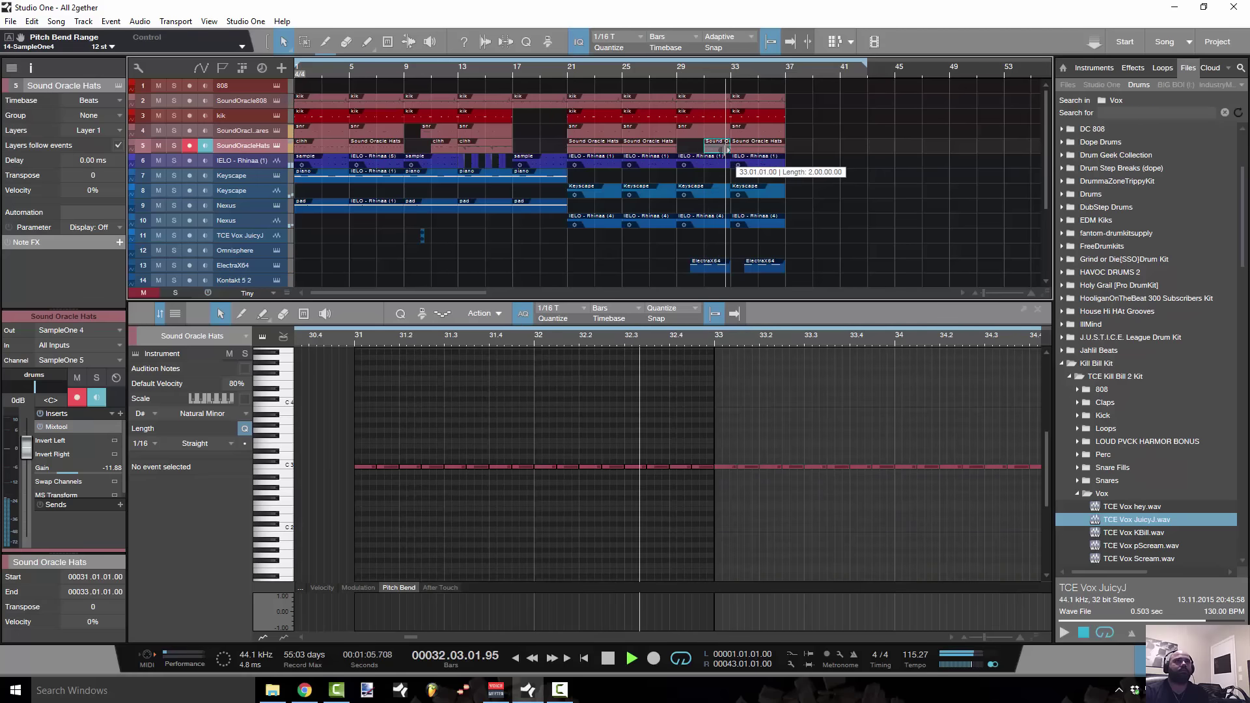
scroll(717, 91, up, 5)
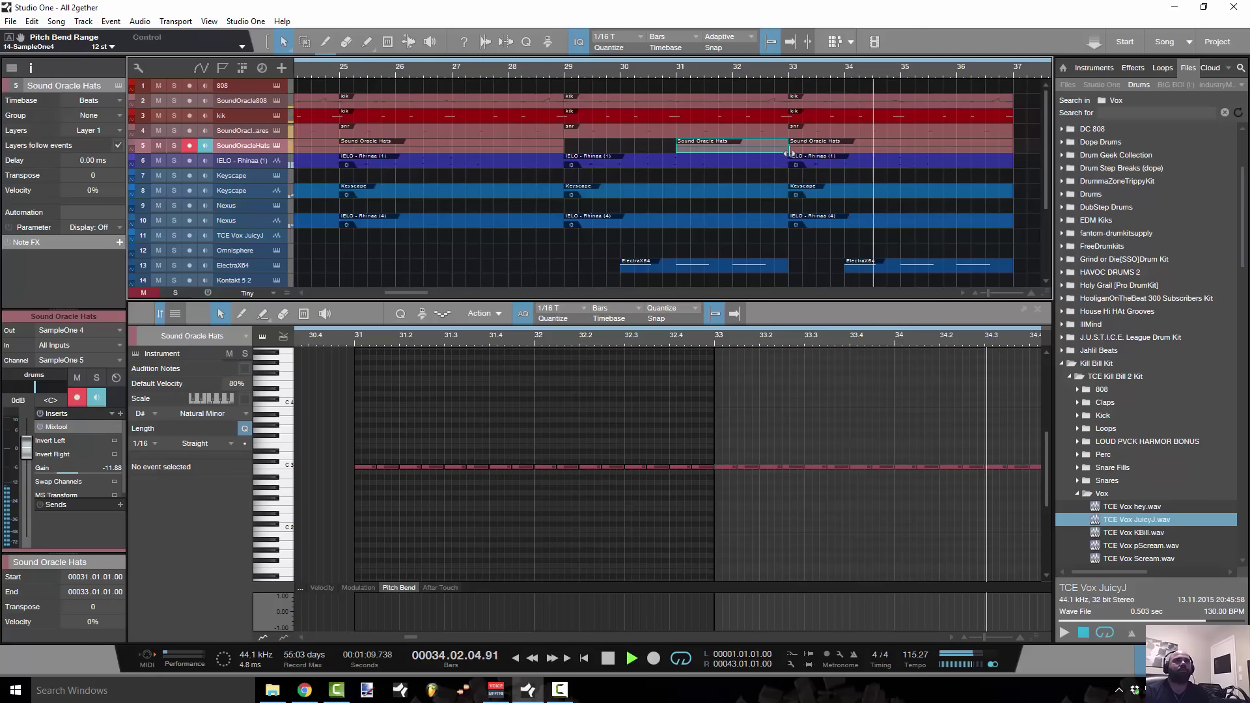
drag(787, 152, 732, 152)
scroll(730, 76, down, 5)
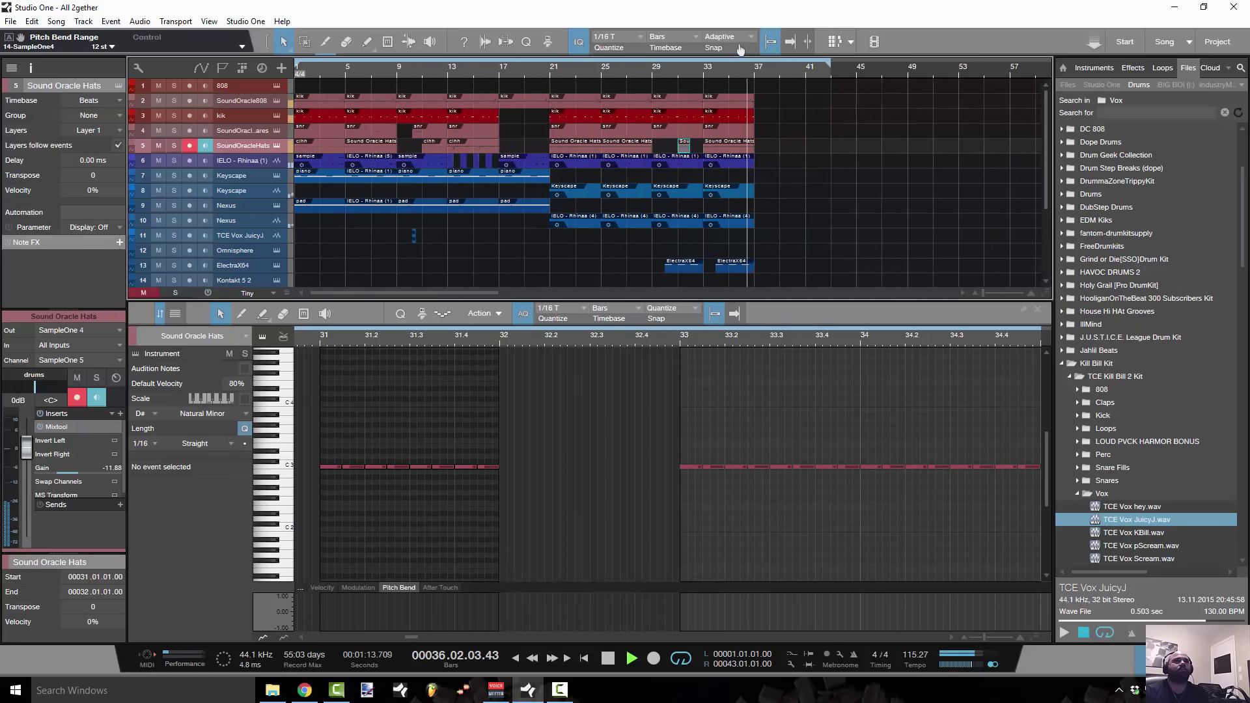
drag(348, 247, 307, 105)
Alt-drag a copy of the bars 1–5 events to bar 37 to end the song.
drag(311, 101, 736, 110)
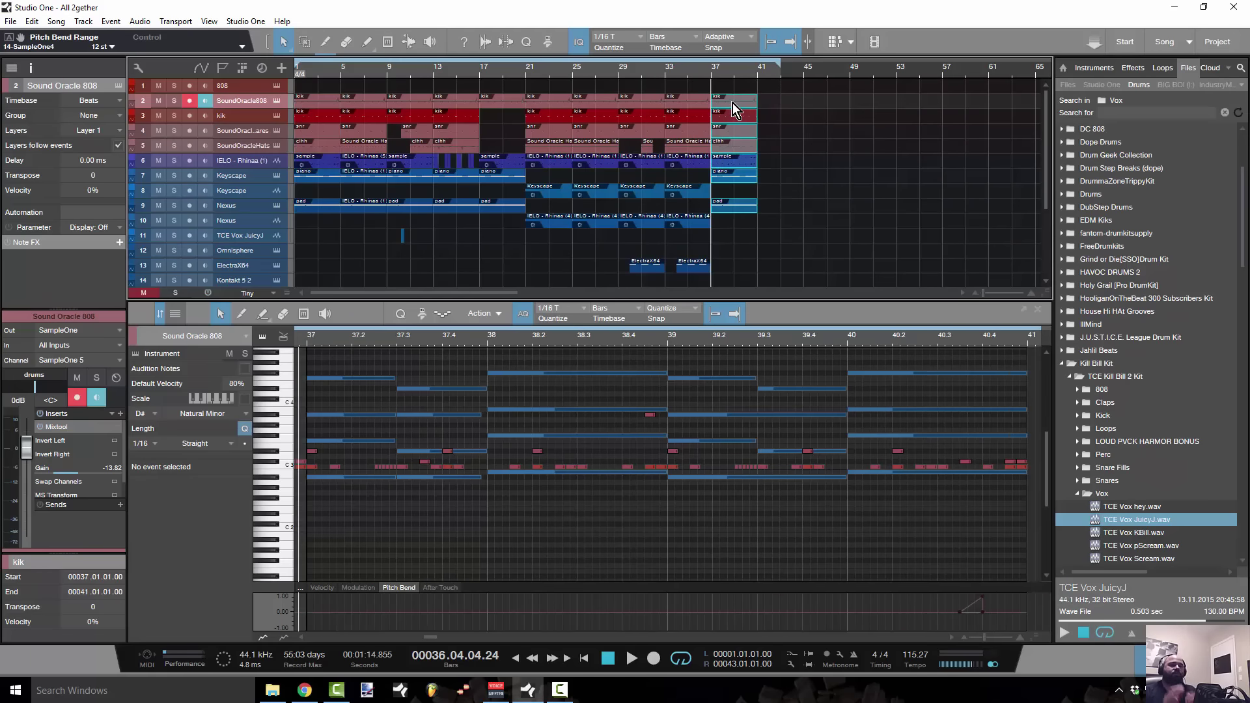